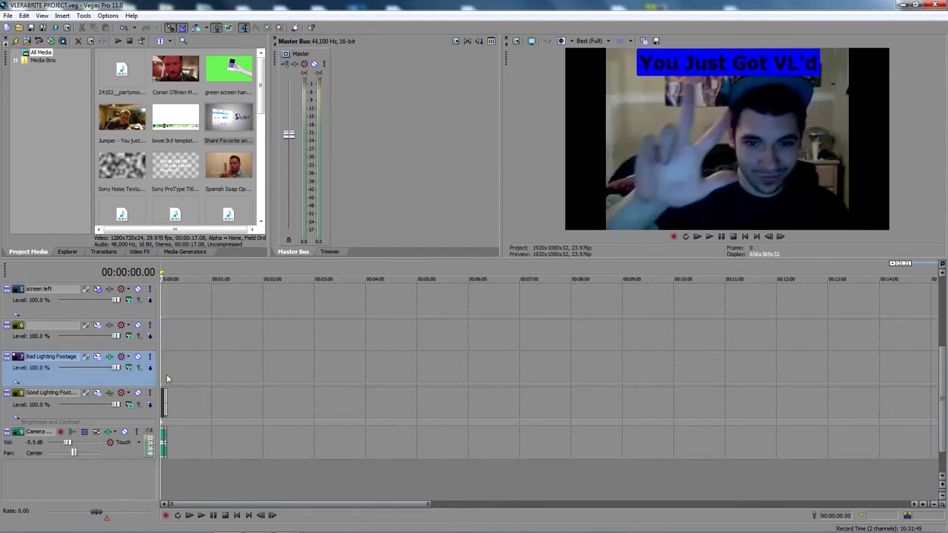
Step: Preview the VleraBrite lower-third title with the date near 00:02:46 on the project's first track, after checking the end of the timeline
click(164, 373)
drag(410, 500, 438, 500)
drag(410, 504, 597, 505)
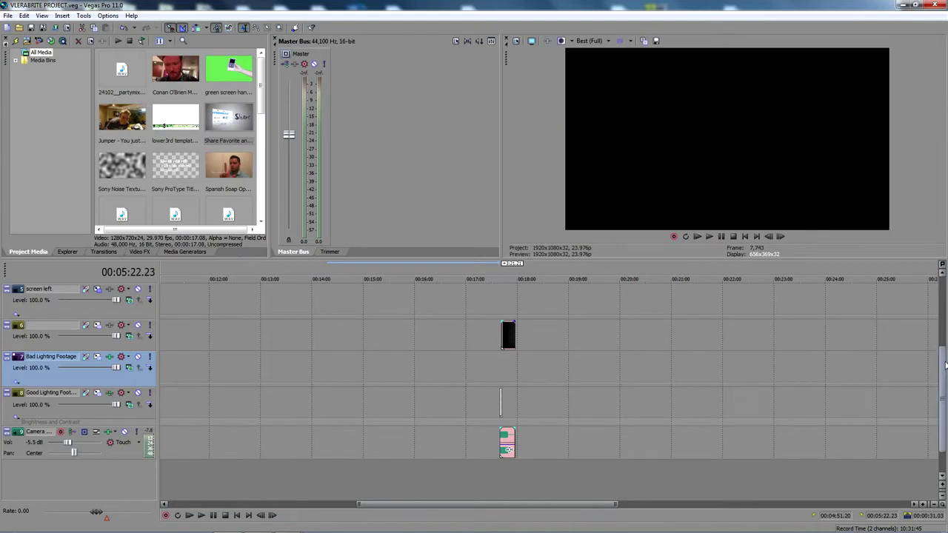
drag(941, 368, 940, 296)
drag(366, 504, 170, 504)
click(299, 361)
key(space)
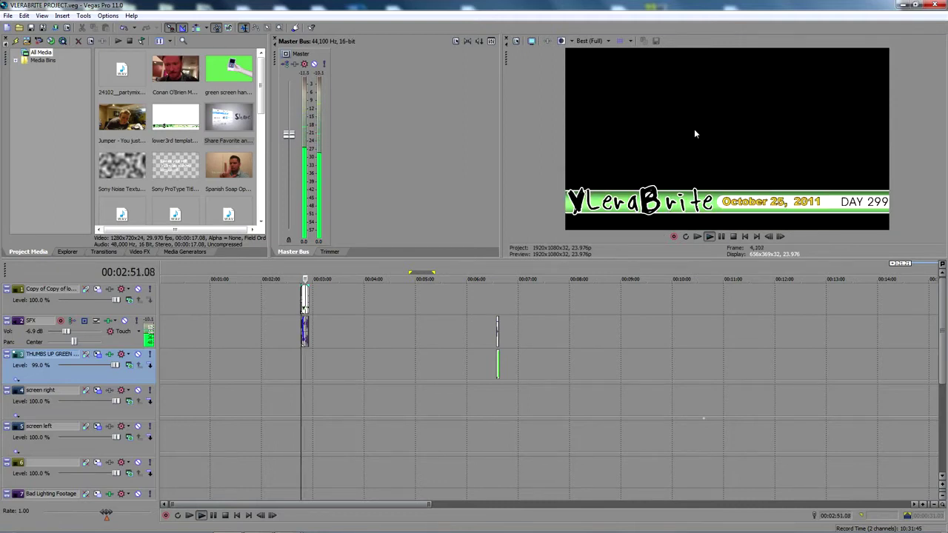
key(space)
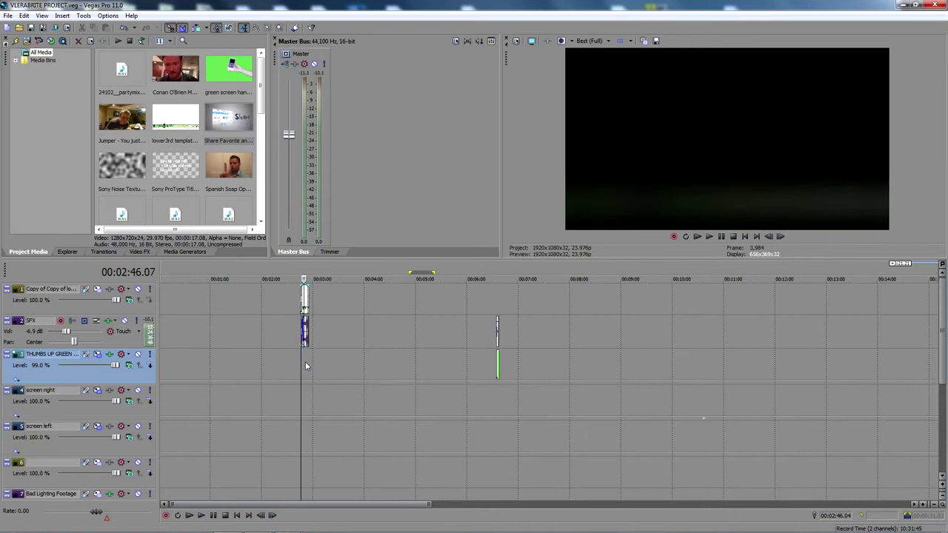
click(305, 361)
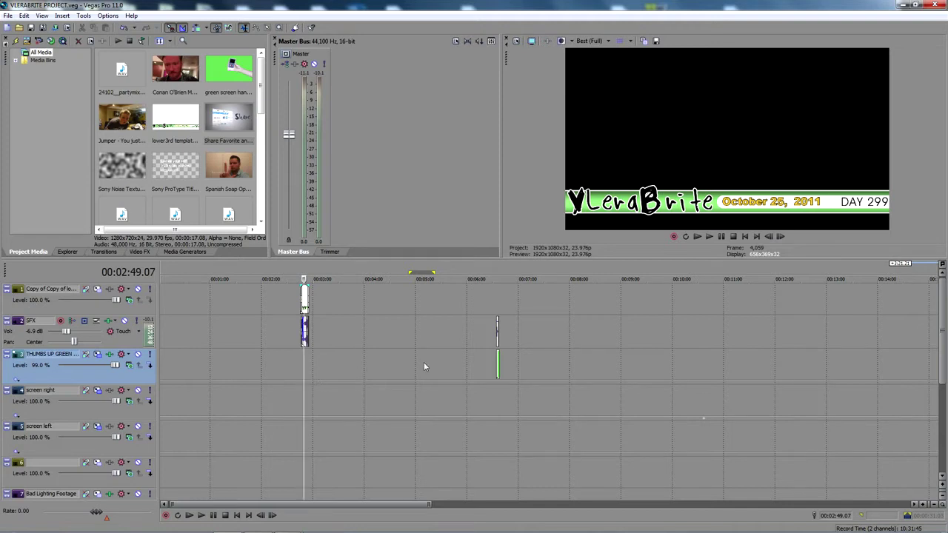
Step: Preview the thumbs-up green-screen clip from 00:06:34.10 and inspect it together with its sound effect at close range
click(495, 302)
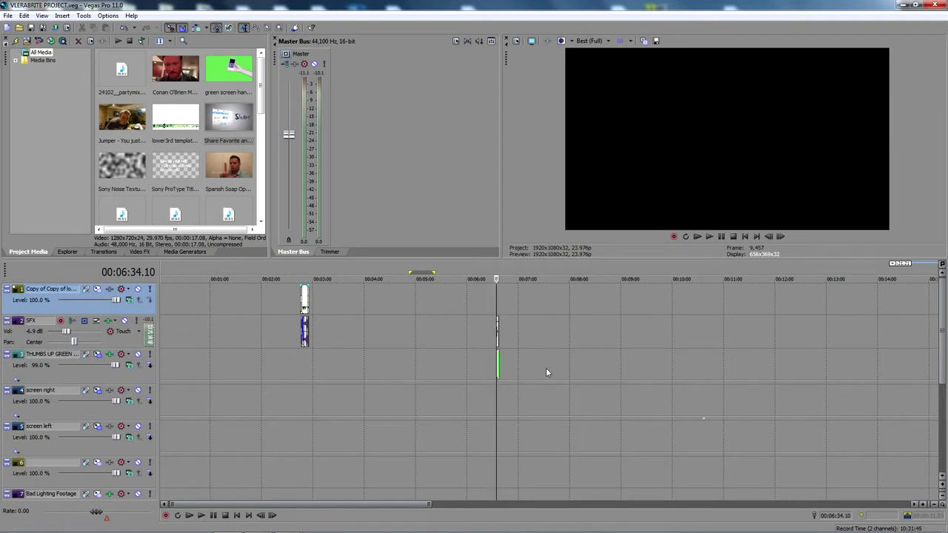
key(space)
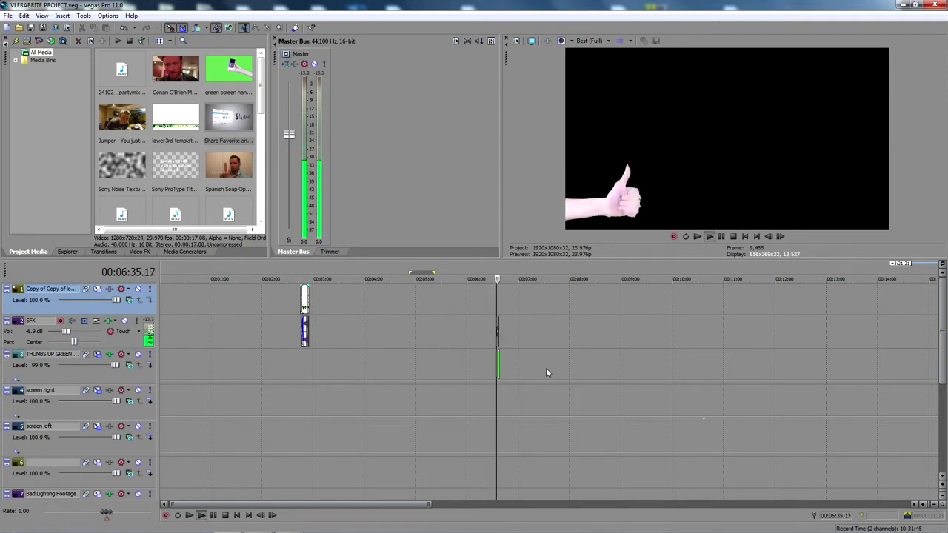
key(space)
key(Up)
key(Up)
key(Up)
key(Up)
key(Up)
key(Up)
click(557, 405)
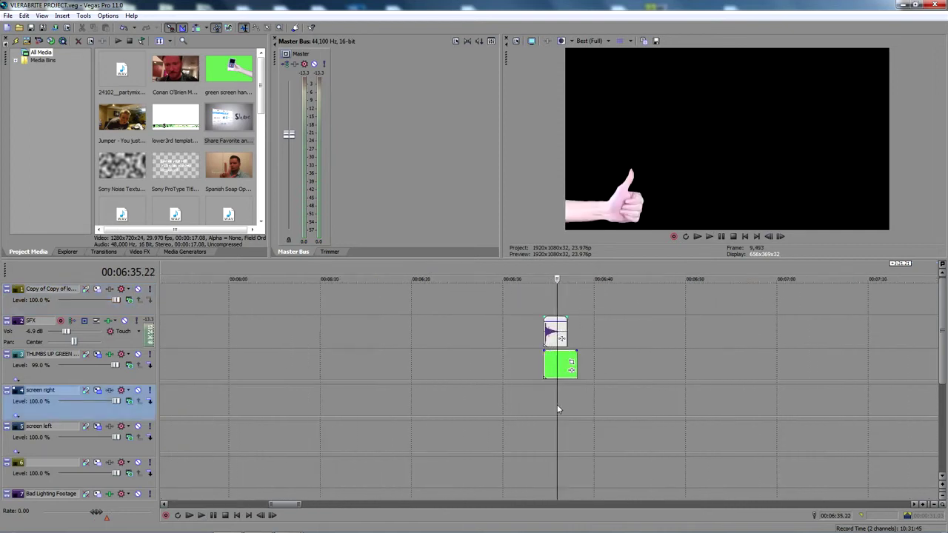
Step: Replay the thumbs-up animation, and shift the grouped clip and its sound effect slightly earlier on the timeline
key(space)
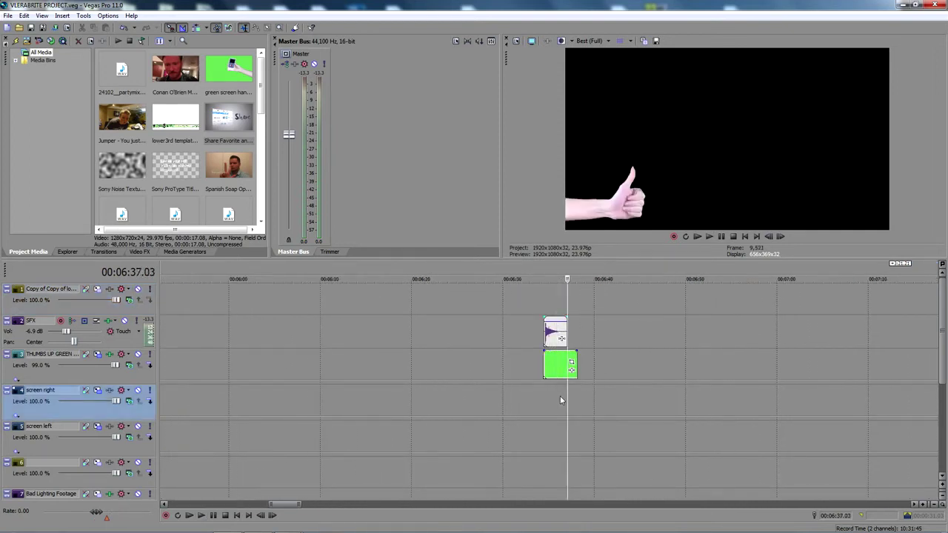
key(space)
key(space)
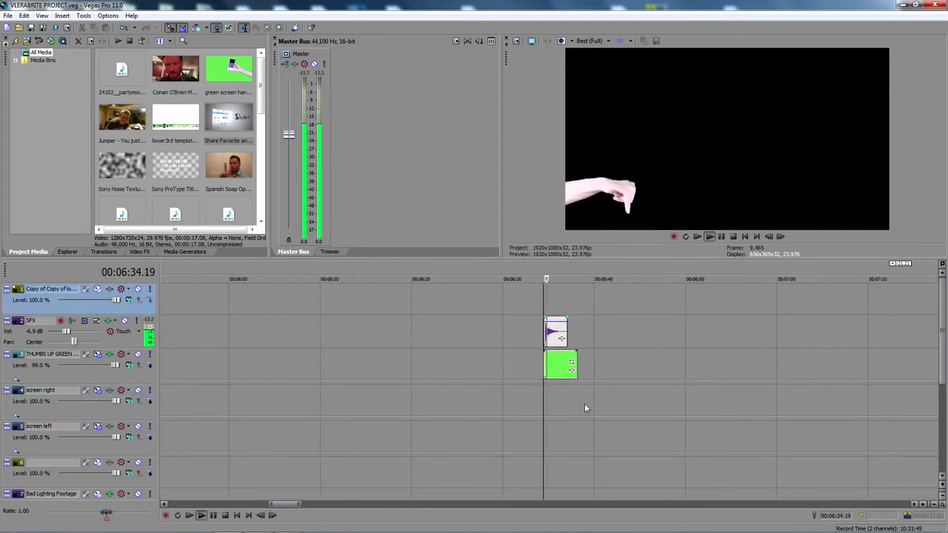
key(space)
mouse_move(554, 347)
mouse_down()
mouse_move(639, 348)
mouse_move(506, 348)
mouse_move(558, 348)
mouse_move(548, 347)
mouse_up()
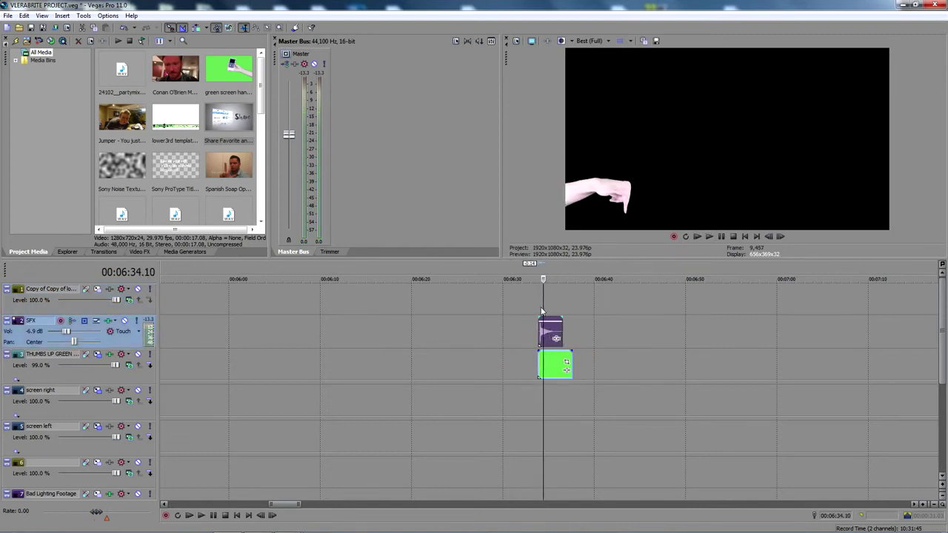
Step: Review the Chroma Keyer and the Brightness and Contrast effects applied to the THUMBS UP GREEN SCREEN track
click(118, 353)
click(115, 353)
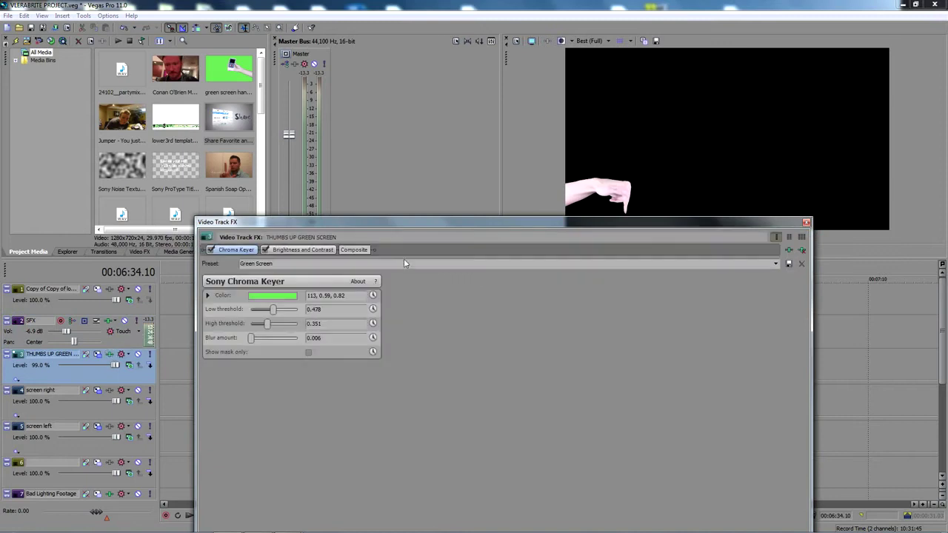
click(298, 251)
click(807, 223)
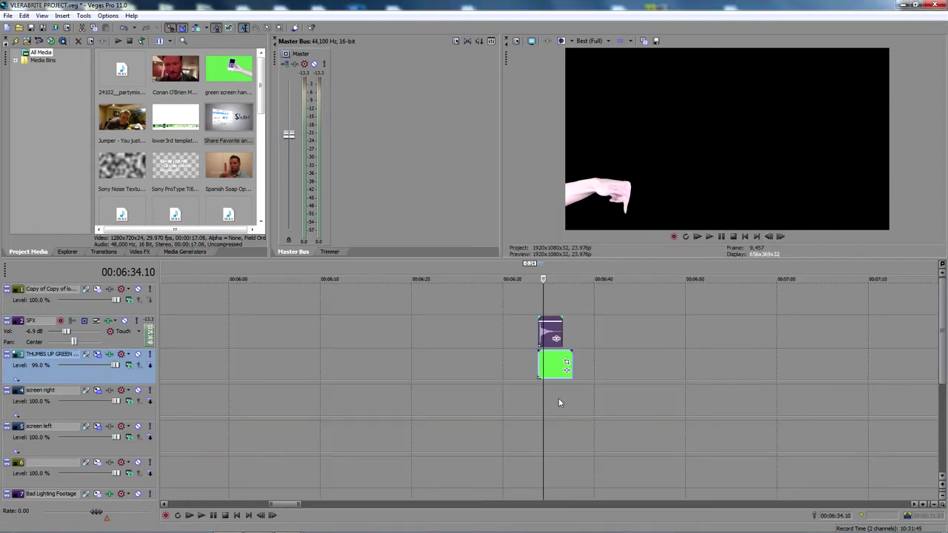
Step: Move the grouped thumbs-up clip and sound effect about 6 seconds later, to about 00:06:40, and play them
drag(552, 327, 611, 327)
click(607, 299)
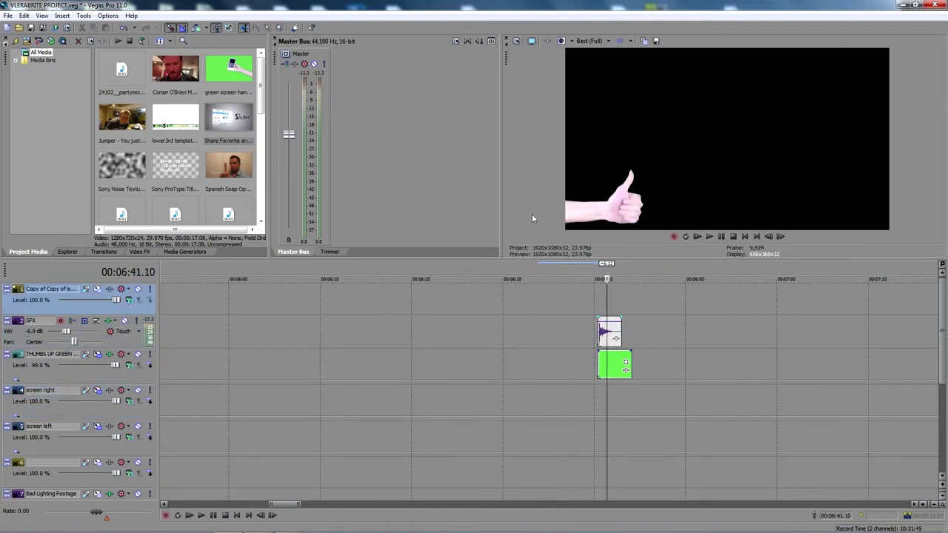
key(space)
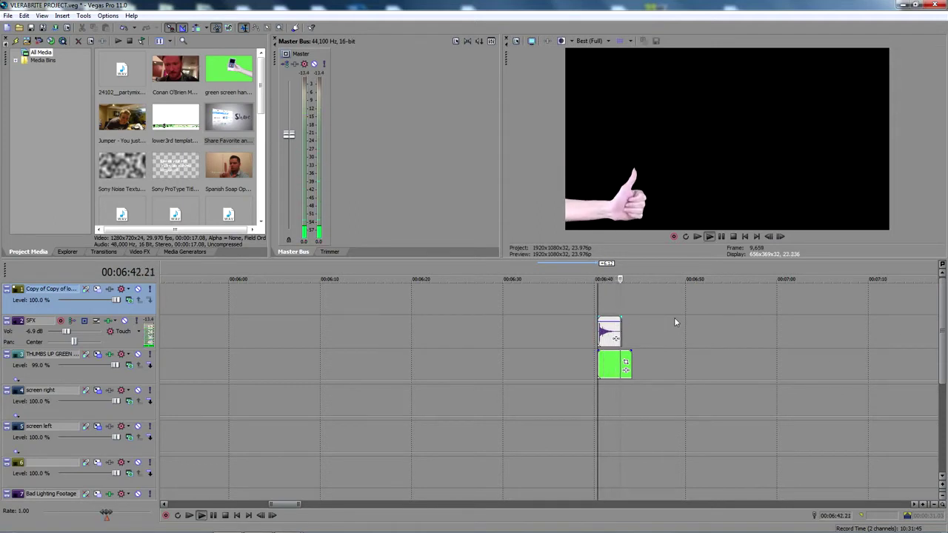
key(space)
Step: Switch to the VLOG folder window and select the footage files MVI_0118 through MVI_0128
scroll(517, 350, down, 8)
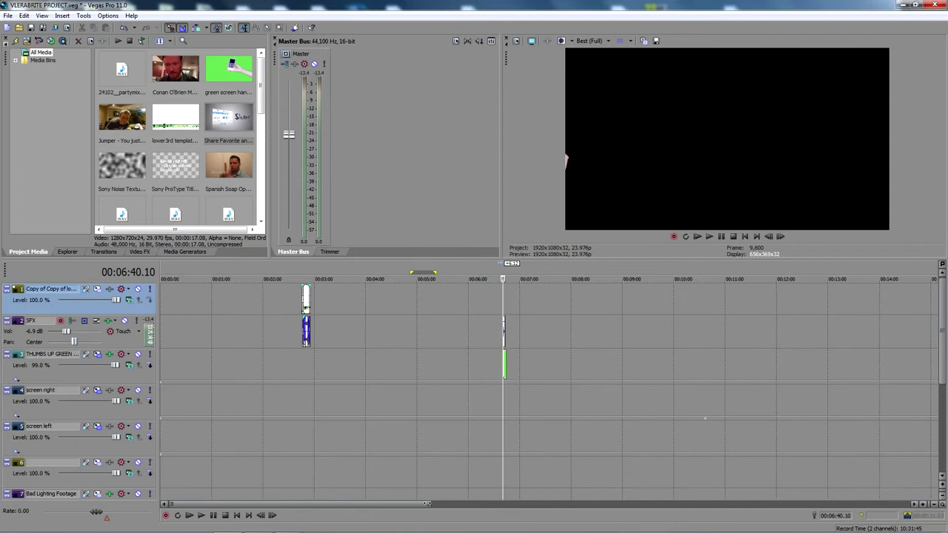
drag(942, 307, 929, 402)
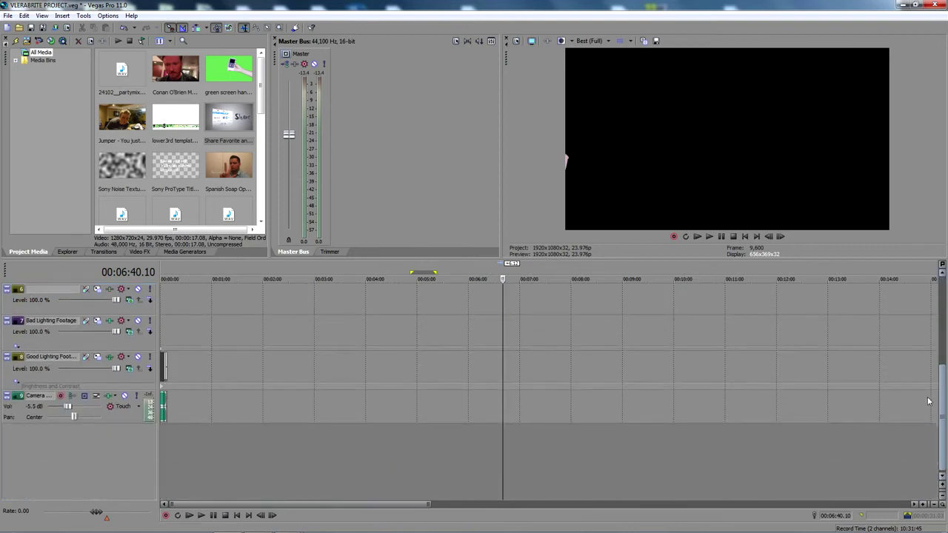
click(222, 331)
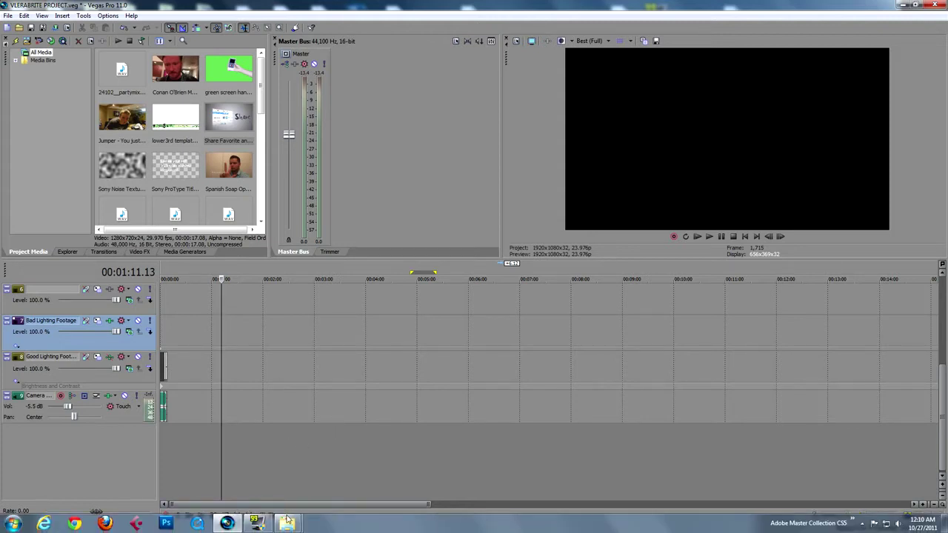
click(287, 524)
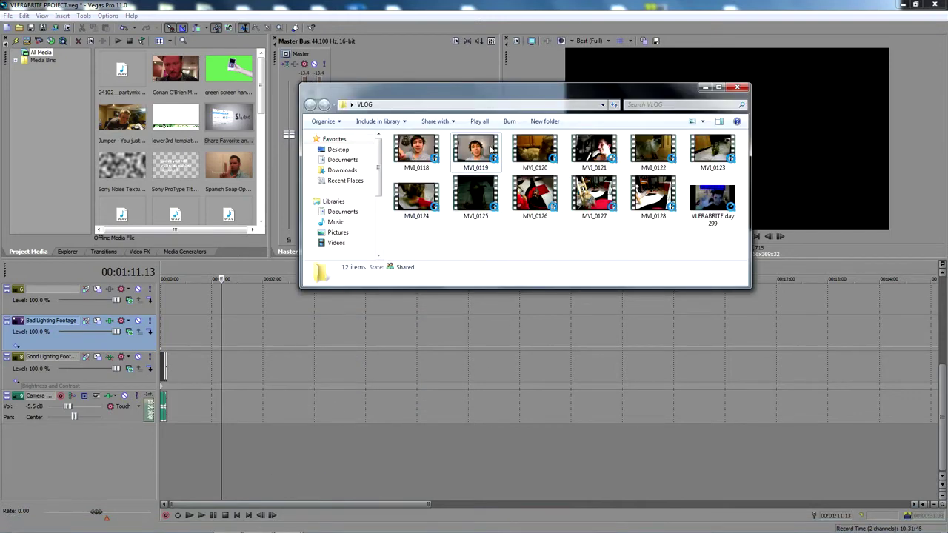
drag(556, 110, 529, 126)
click(388, 166)
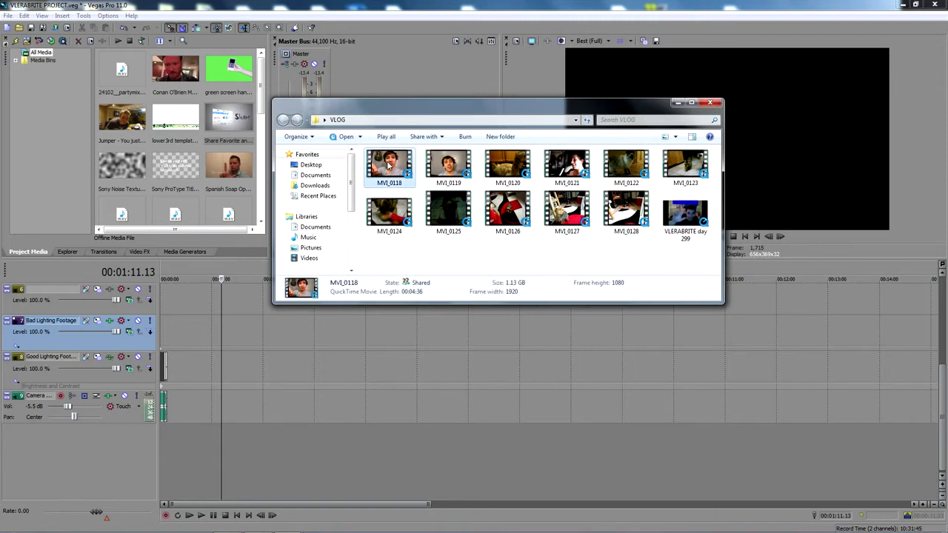
shift+click(623, 212)
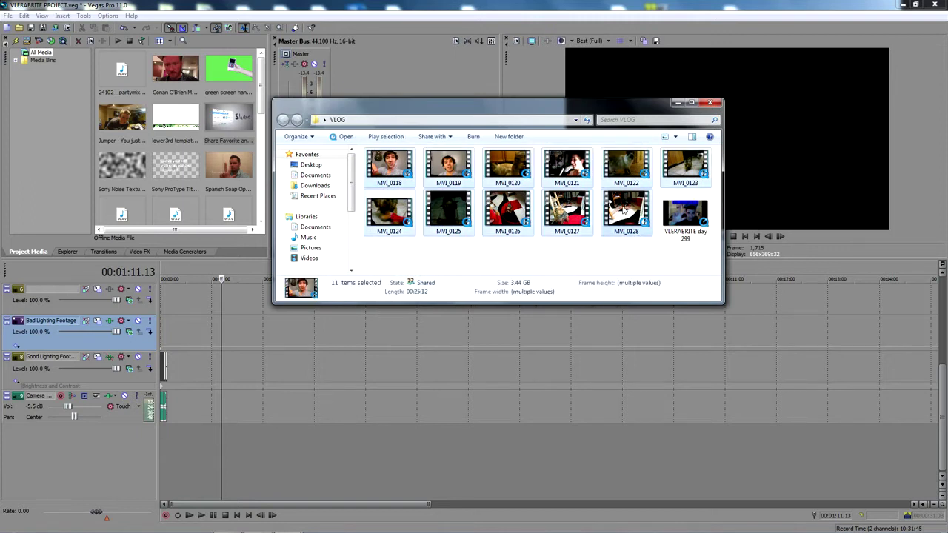
click(623, 264)
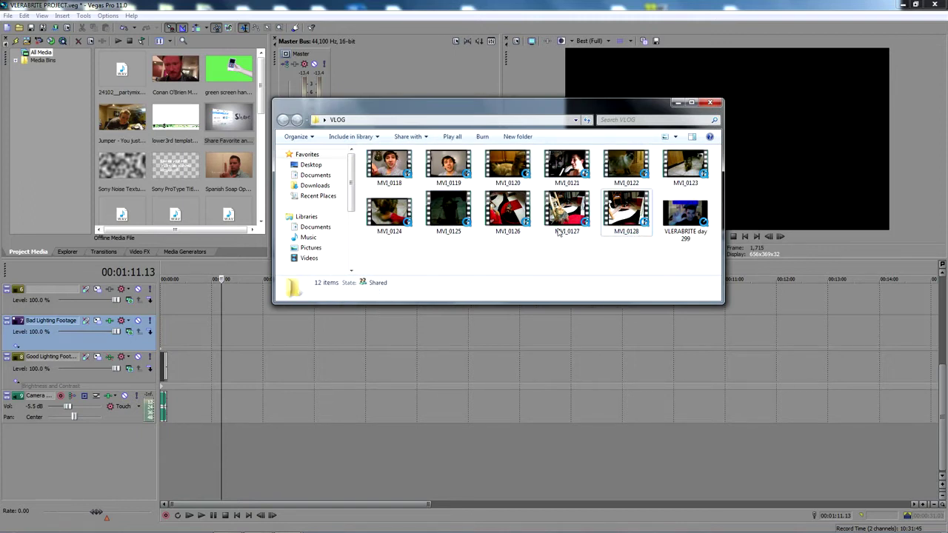
mouse_move(624, 257)
mouse_down()
mouse_move(531, 192)
mouse_move(607, 253)
mouse_up()
click(392, 167)
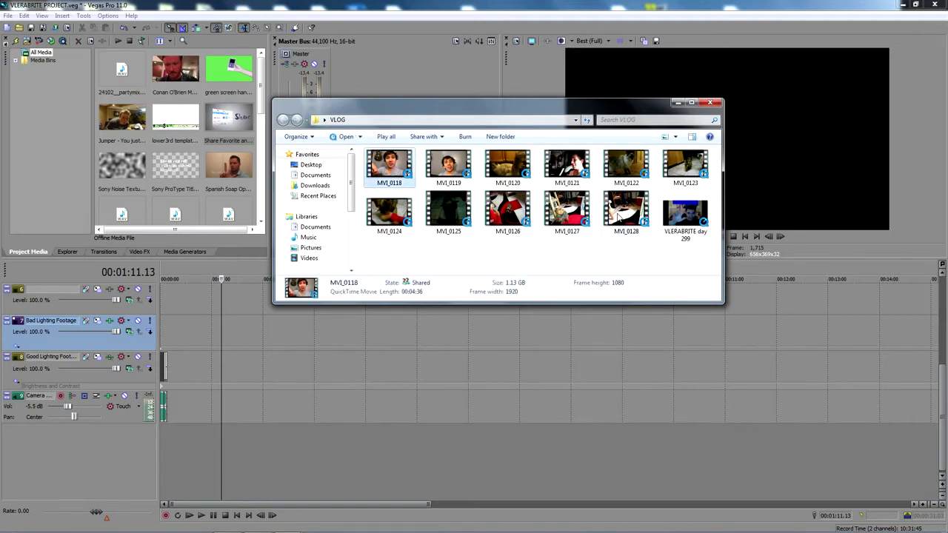
shift+click(619, 216)
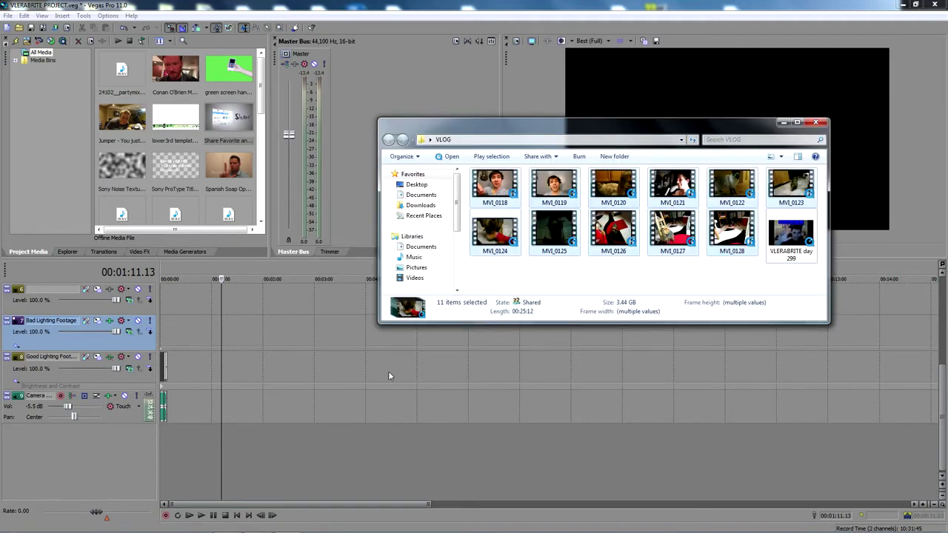
Step: Turn on Auto Ripple and add the selected VLOG clips to the Good Lighting Footage track, after the existing intro clips
click(206, 295)
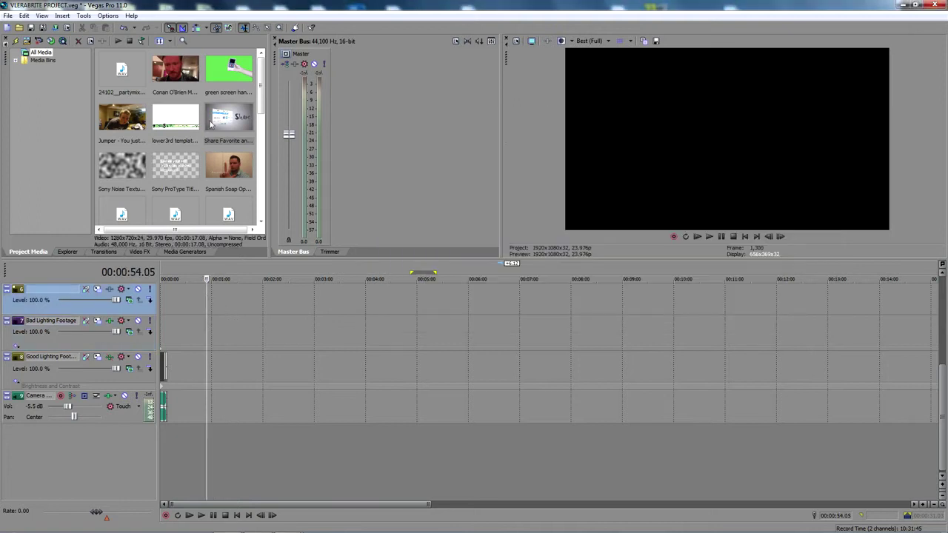
click(197, 30)
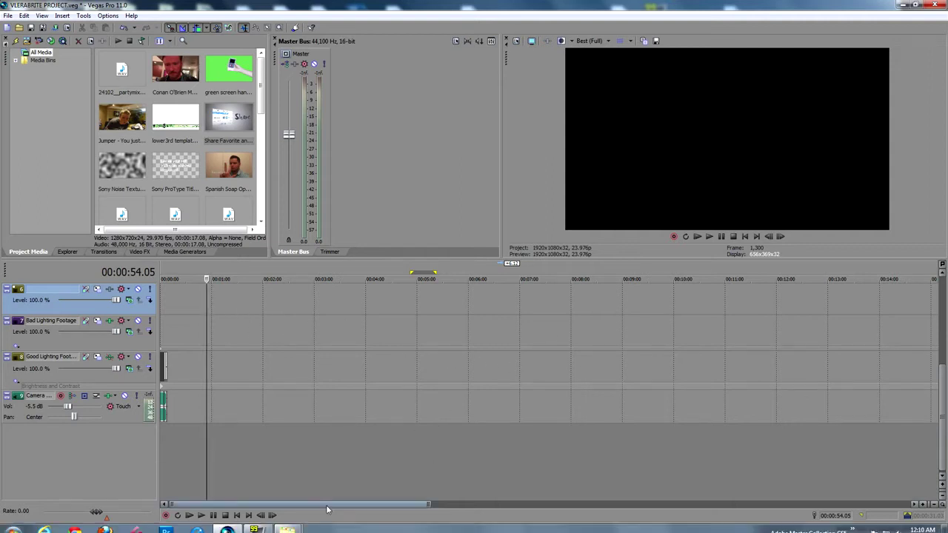
mouse_move(287, 523)
click(244, 456)
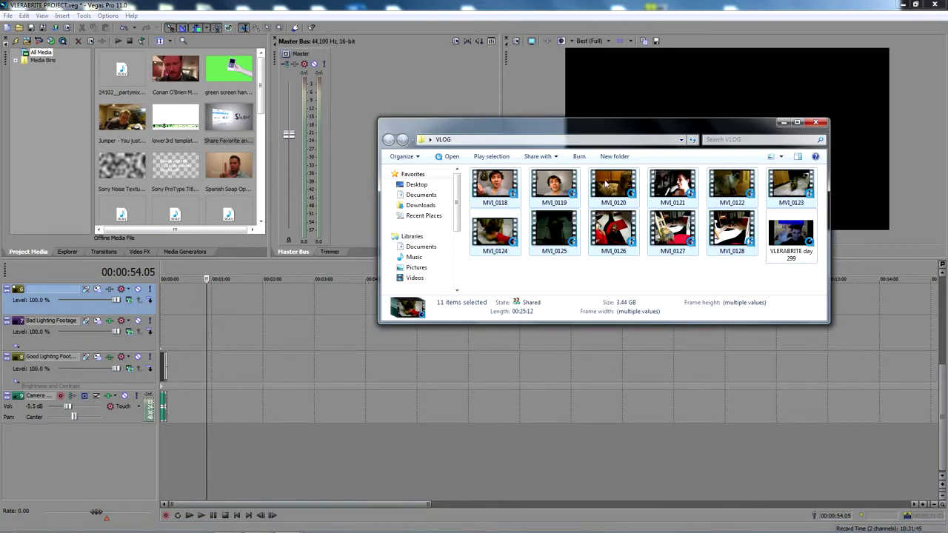
drag(501, 182, 185, 363)
click(187, 329)
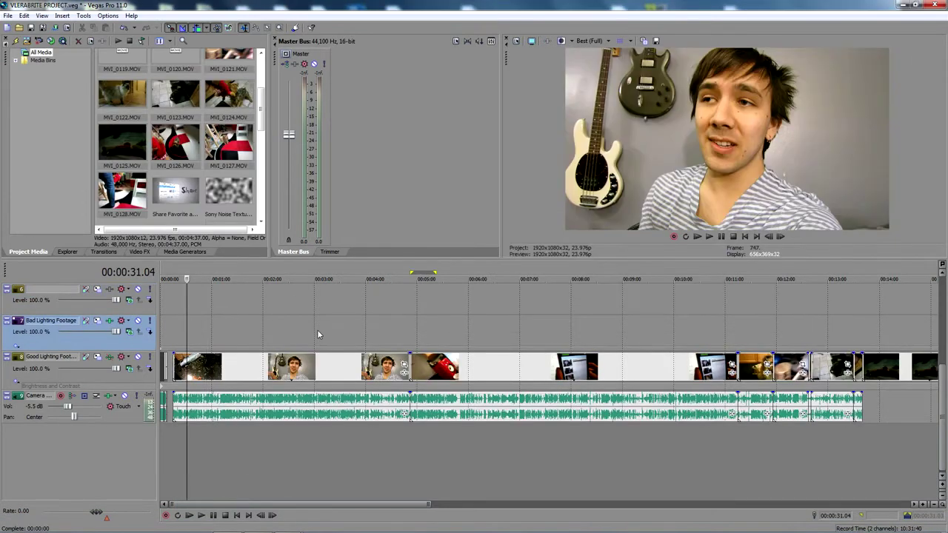
Step: Examine the imported clips along the Good Lighting Footage and camera audio tracks at several time scales
scroll(493, 326, down, 2)
scroll(504, 330, up, 4)
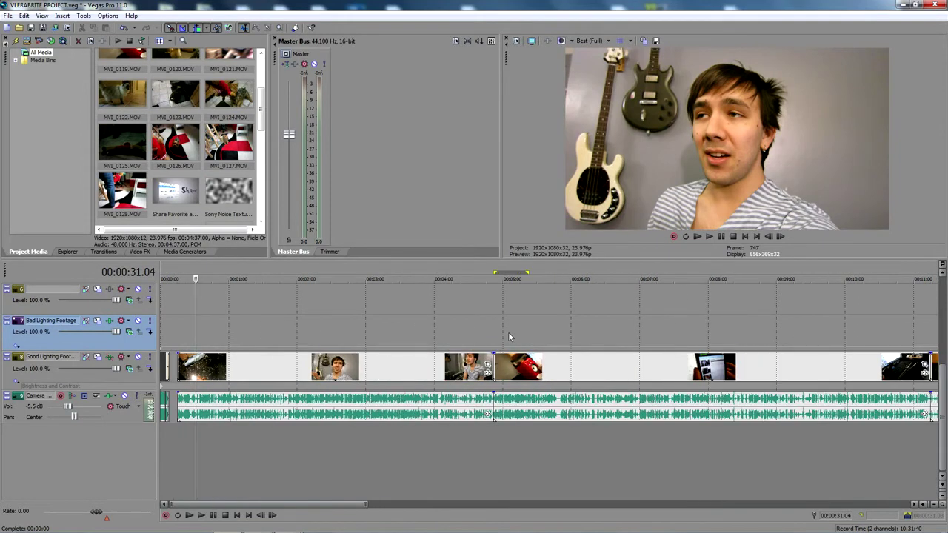
scroll(509, 334, up, 2)
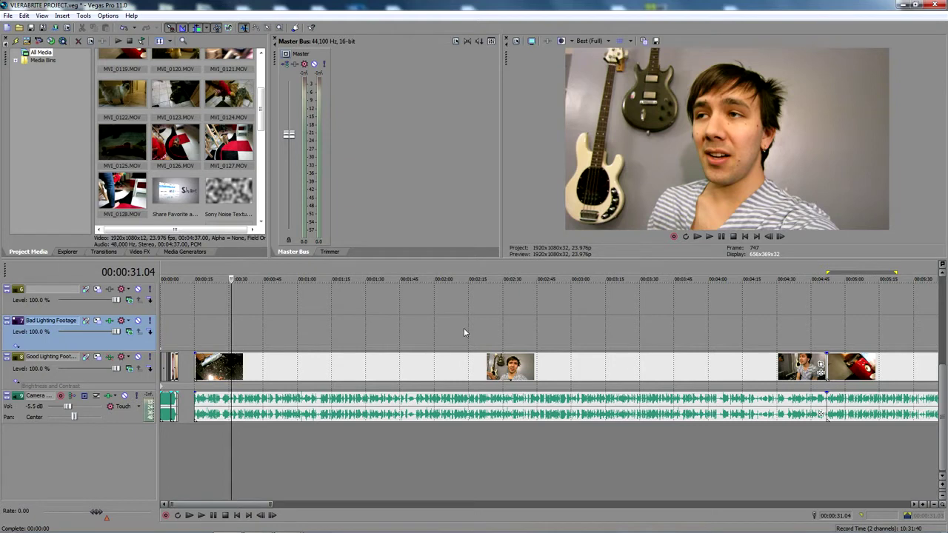
scroll(465, 324, down, 4)
scroll(458, 323, up, 2)
scroll(460, 329, down, 2)
scroll(477, 333, up, 4)
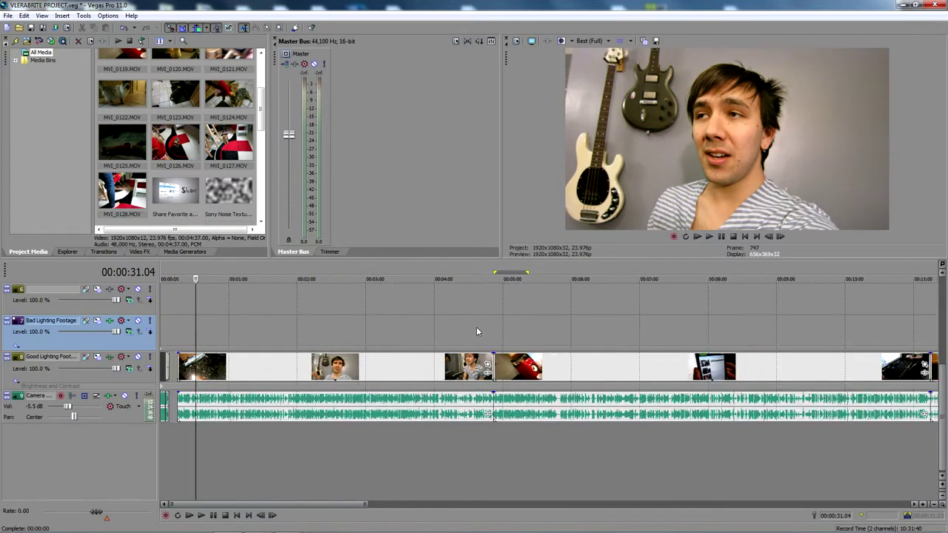
scroll(489, 332, down, 1)
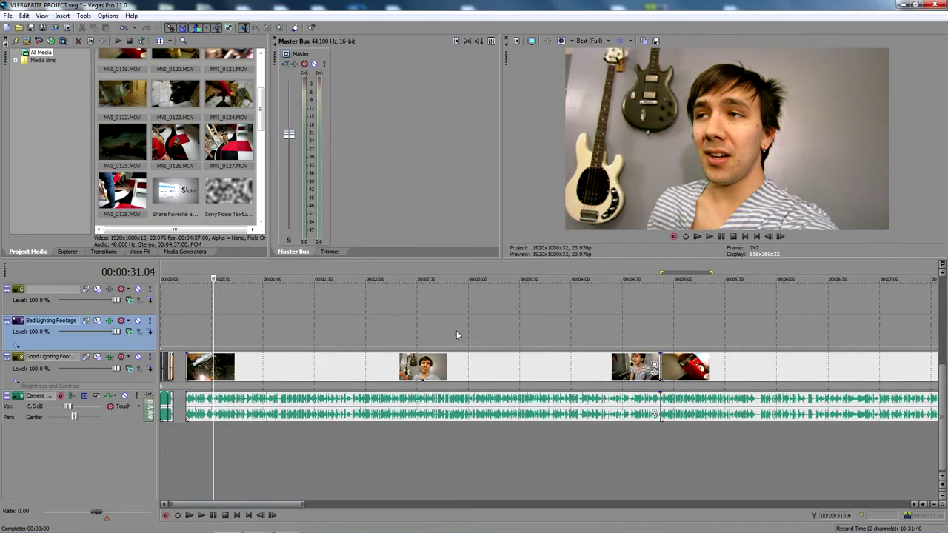
scroll(444, 326, up, 3)
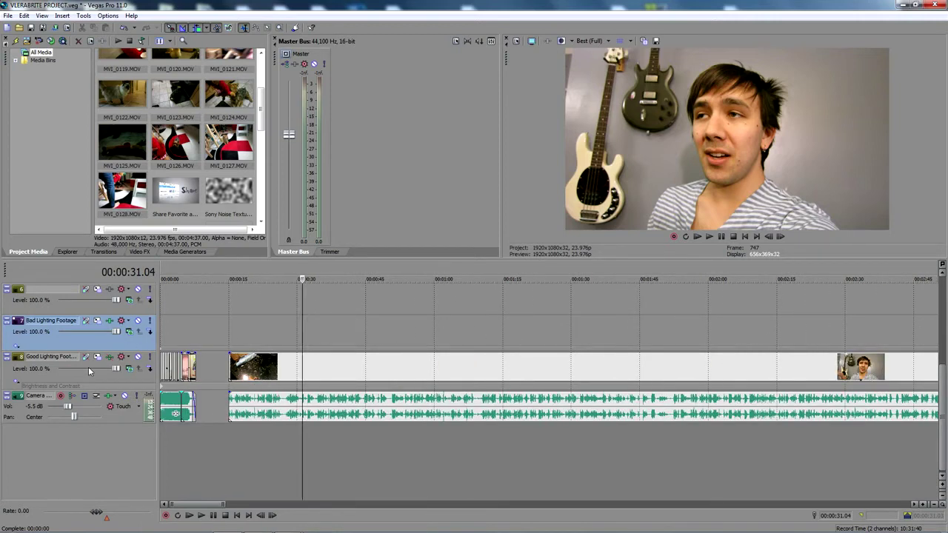
click(50, 376)
click(69, 342)
right_click(71, 340)
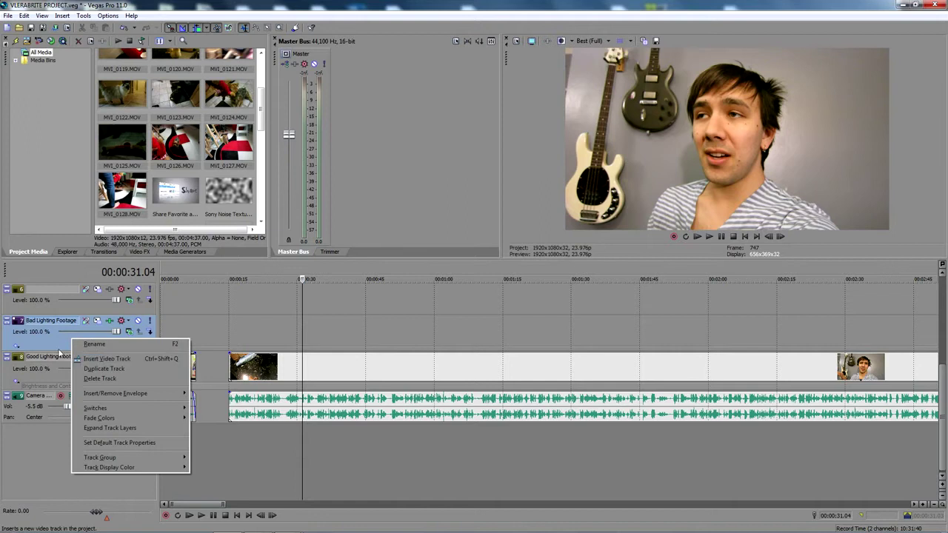
click(52, 348)
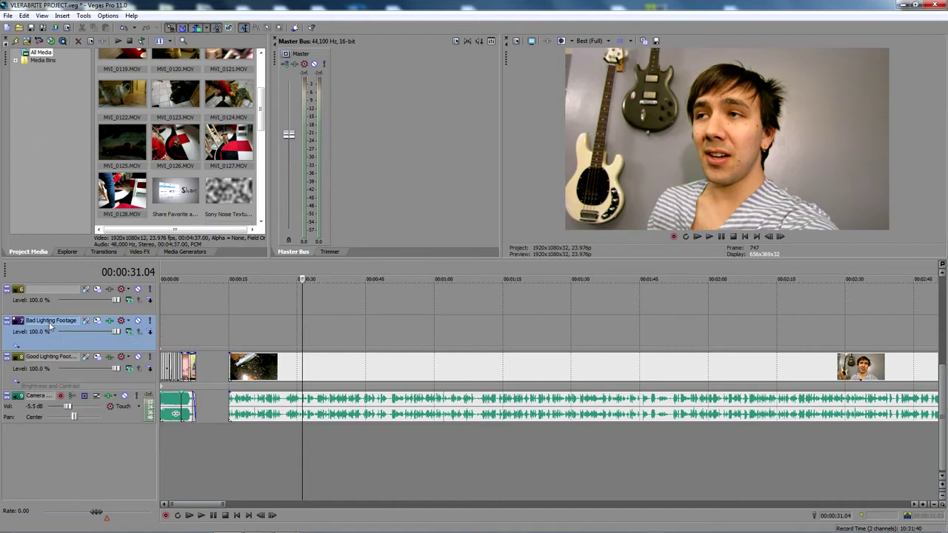
click(61, 374)
click(61, 347)
click(57, 374)
click(736, 306)
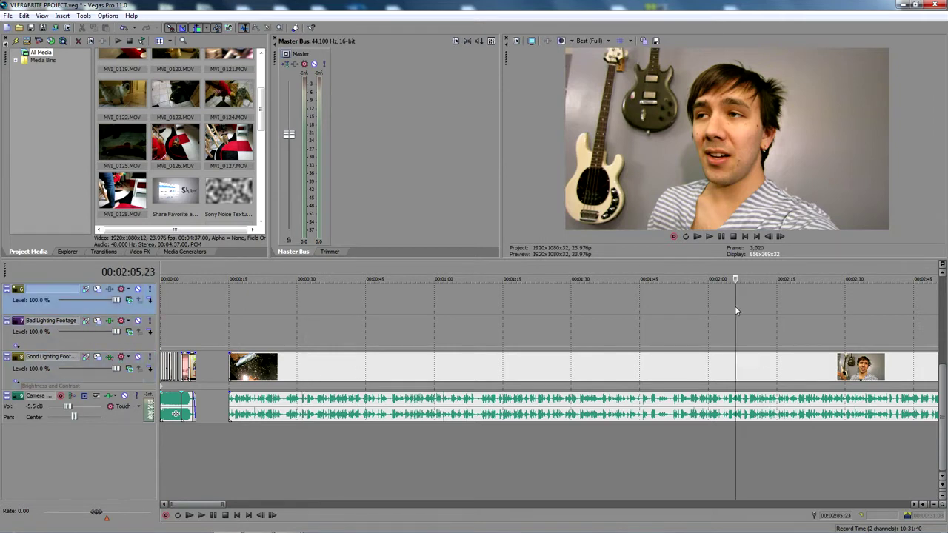
Step: Review the footage at several points and move the dark clip MVI_0125 from the Good Lighting Footage track to the Bad Lighting Footage track
scroll(741, 311, down, 6)
click(690, 330)
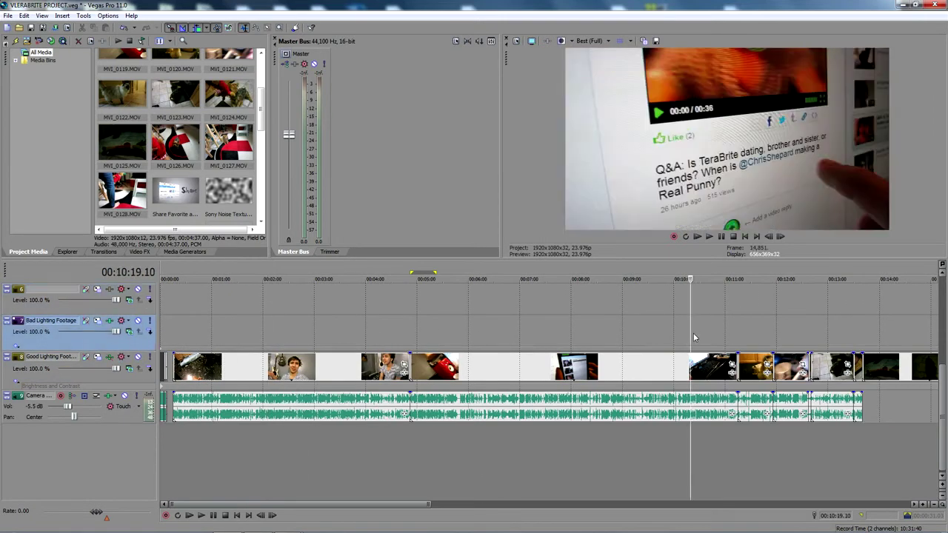
click(895, 329)
scroll(895, 329, down, 2)
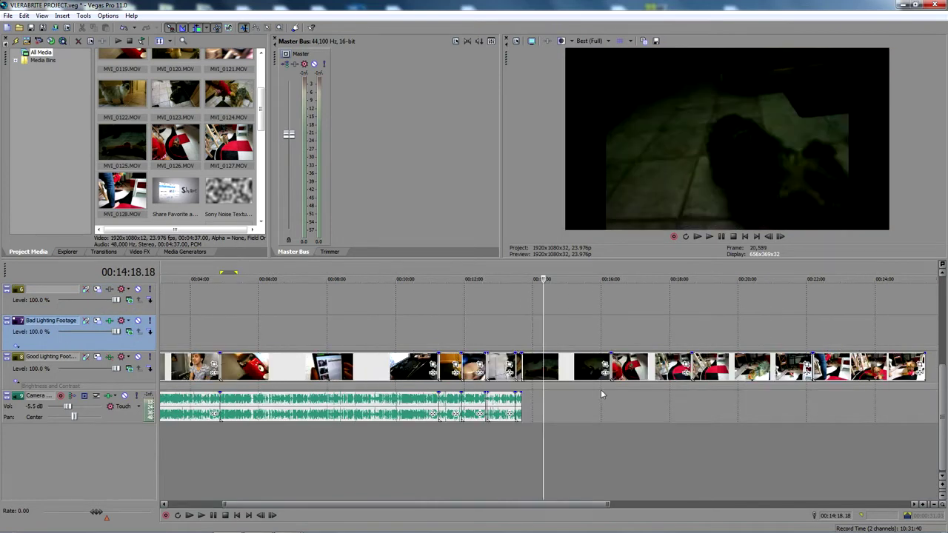
click(577, 342)
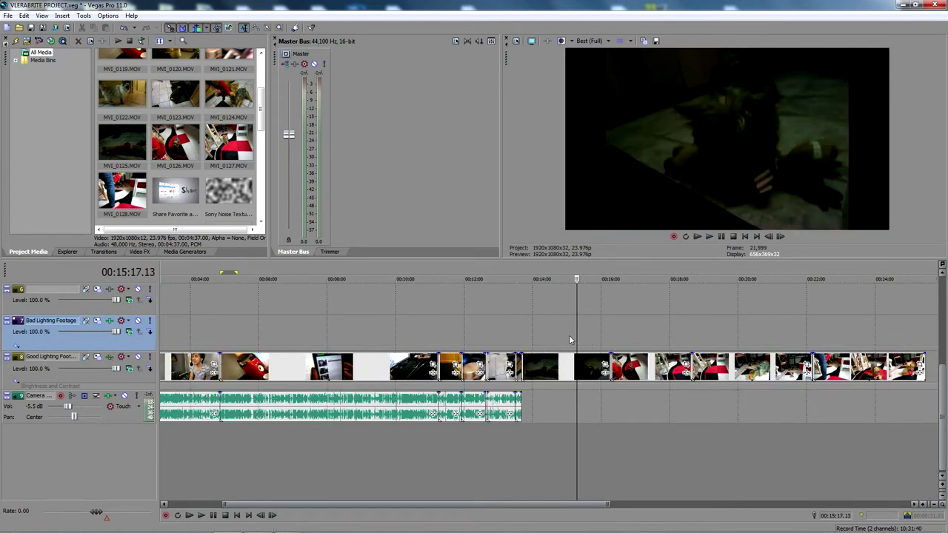
click(568, 335)
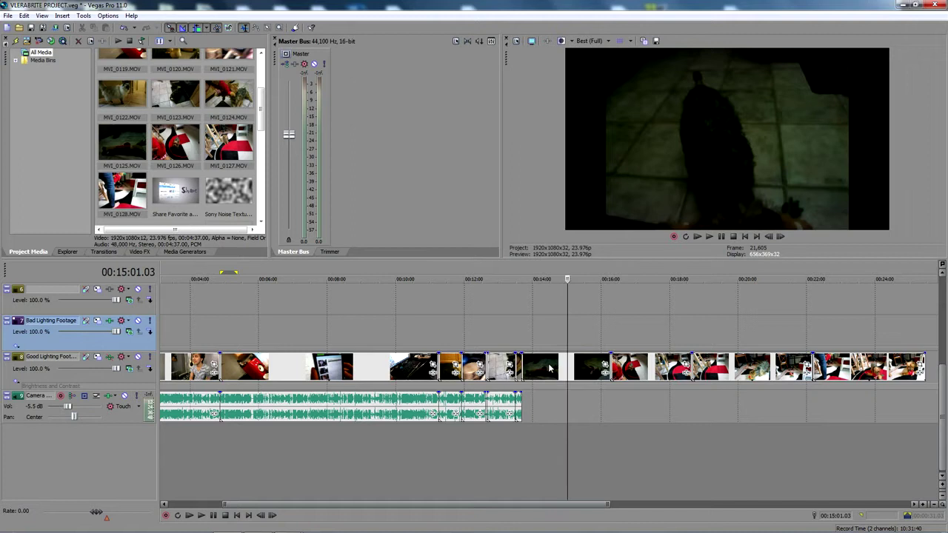
click(548, 358)
drag(548, 358, 548, 326)
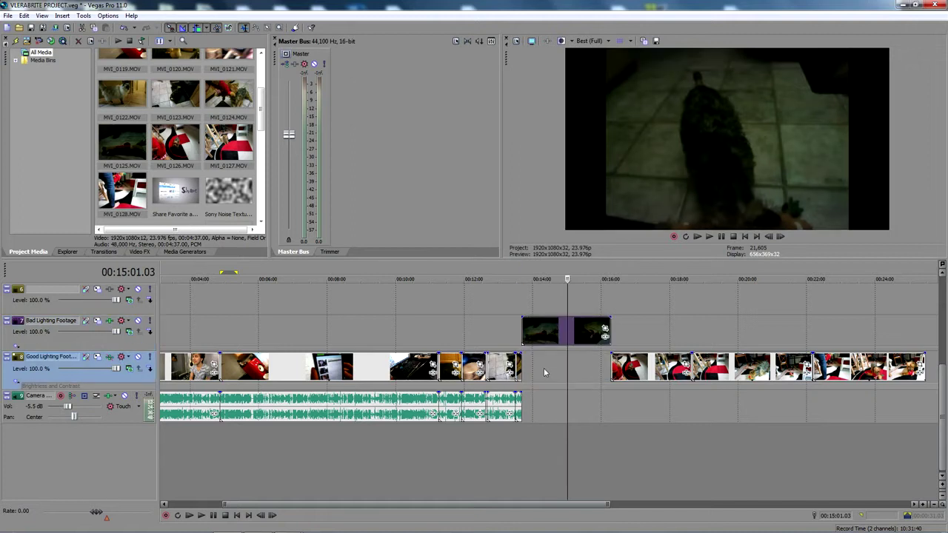
Step: Open the Bad Lighting Footage track effects in a smaller window and turn off the Levels effect
click(107, 324)
click(108, 324)
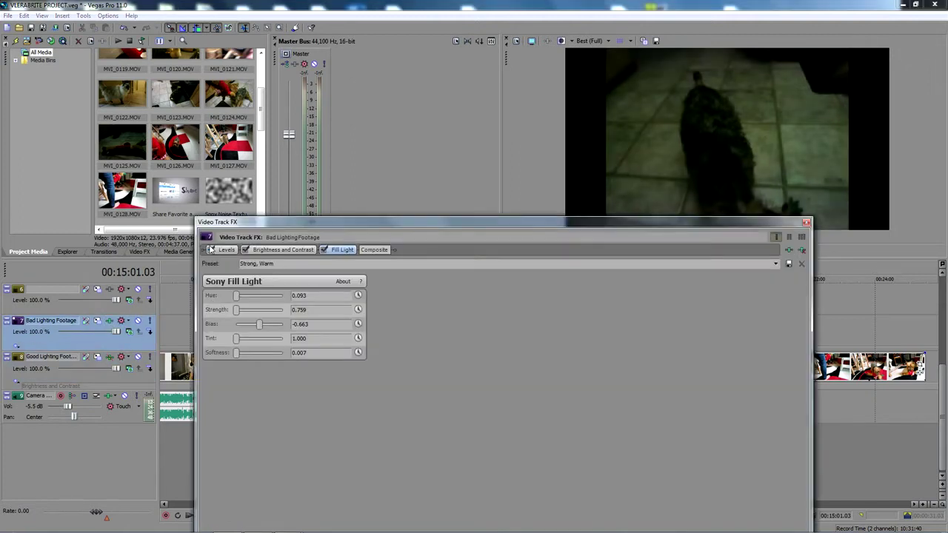
drag(468, 224, 458, 78)
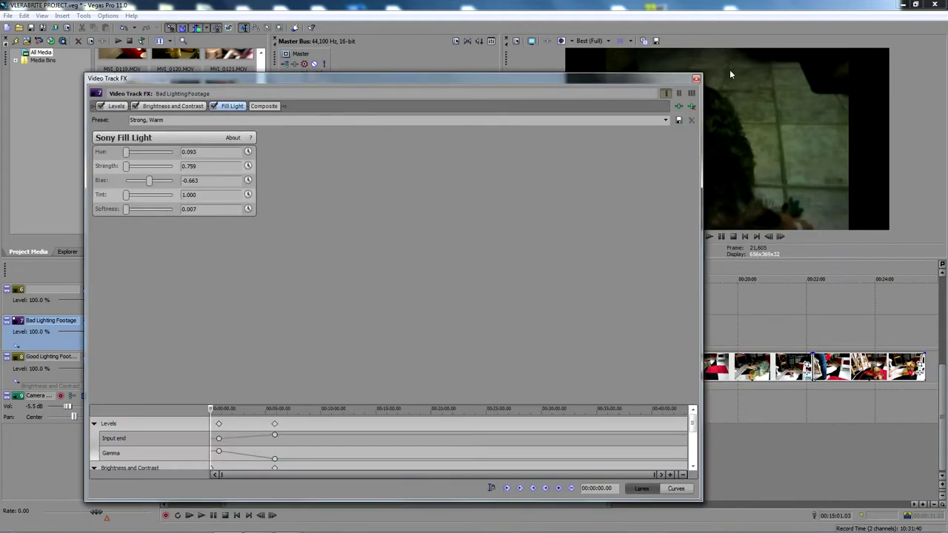
drag(701, 75, 460, 240)
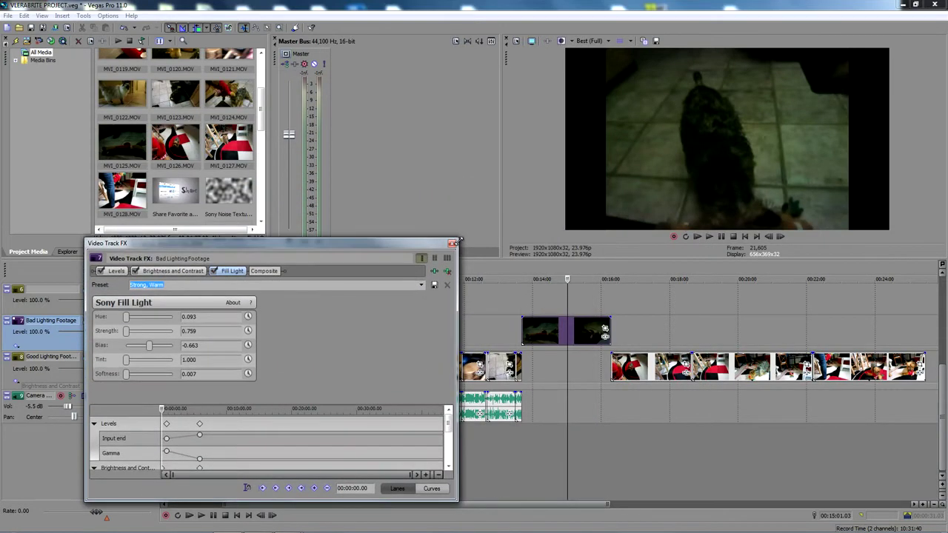
click(550, 370)
click(541, 326)
click(122, 272)
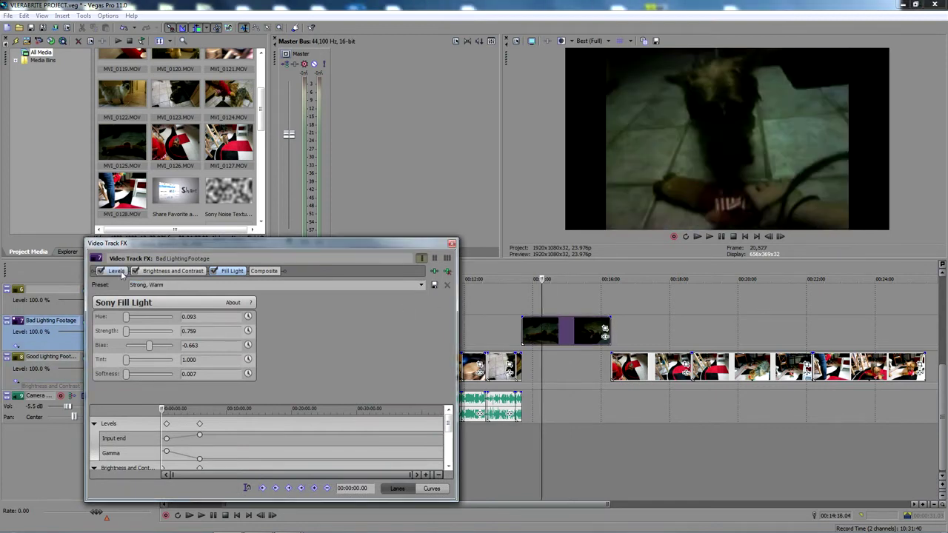
click(116, 271)
click(452, 245)
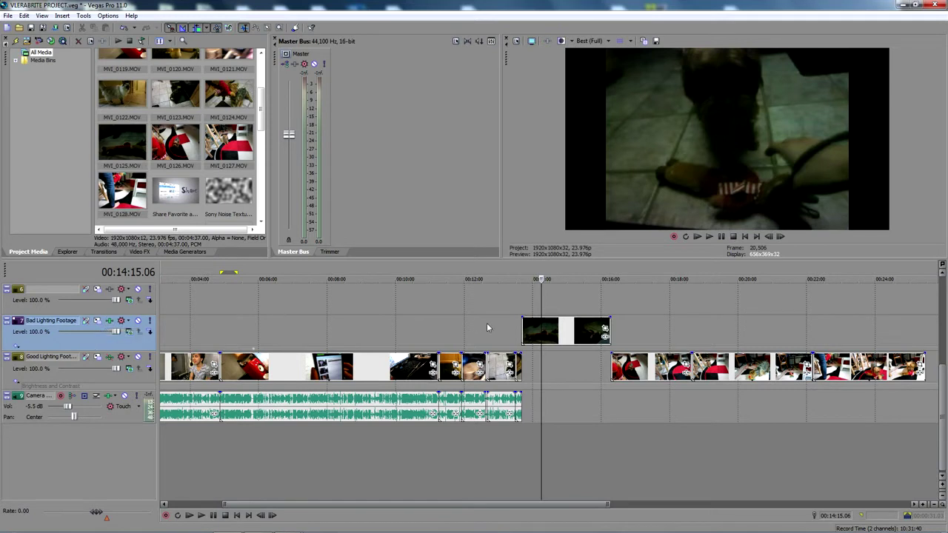
Step: Preview the dark clip at different points and review the Levels settings in the Bad Lighting Footage track effects
click(564, 340)
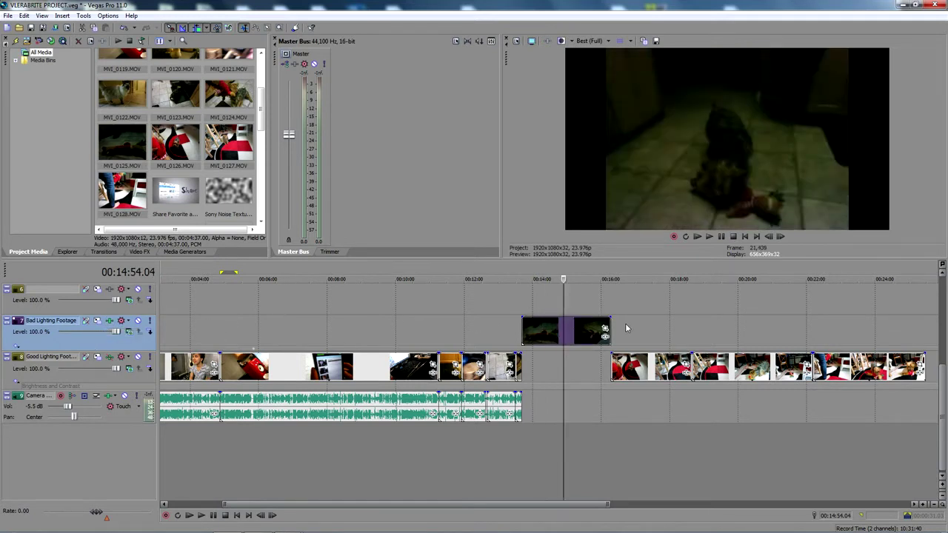
click(110, 320)
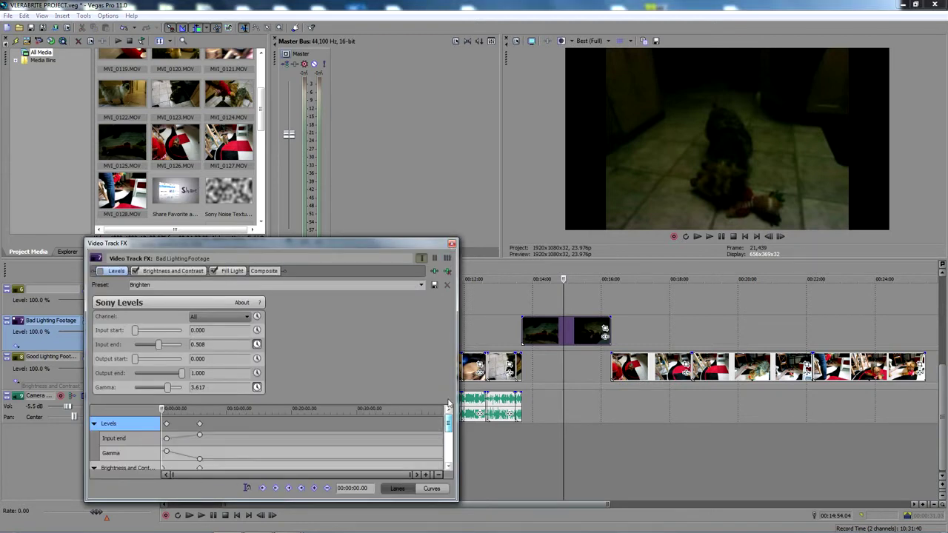
click(452, 243)
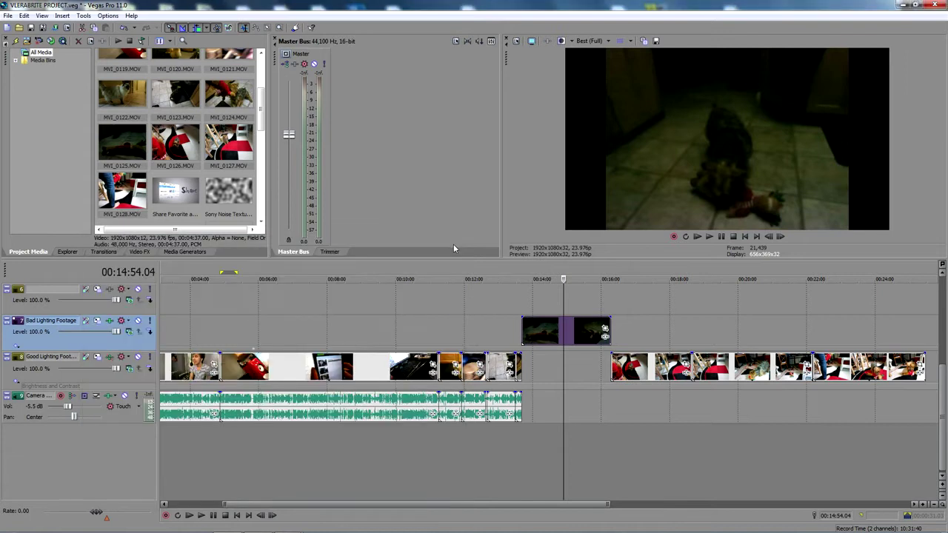
click(551, 341)
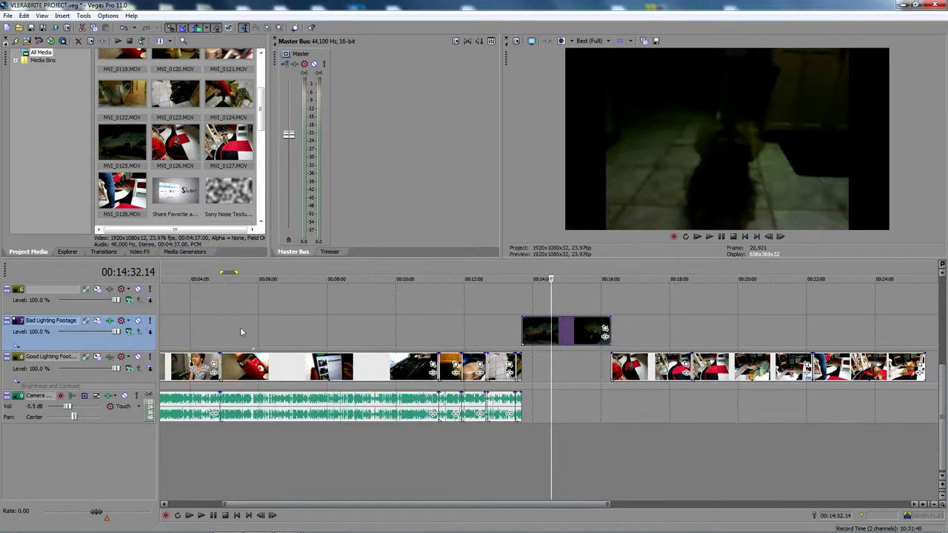
Step: Add the Sony Brightness and Contrast effect to the dark MVI_0125 clip as an event effect
click(604, 340)
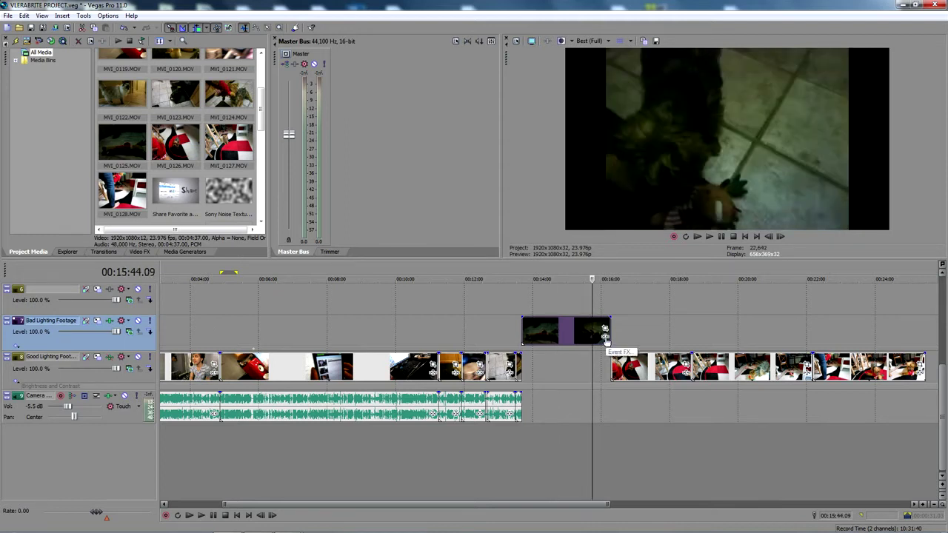
click(605, 337)
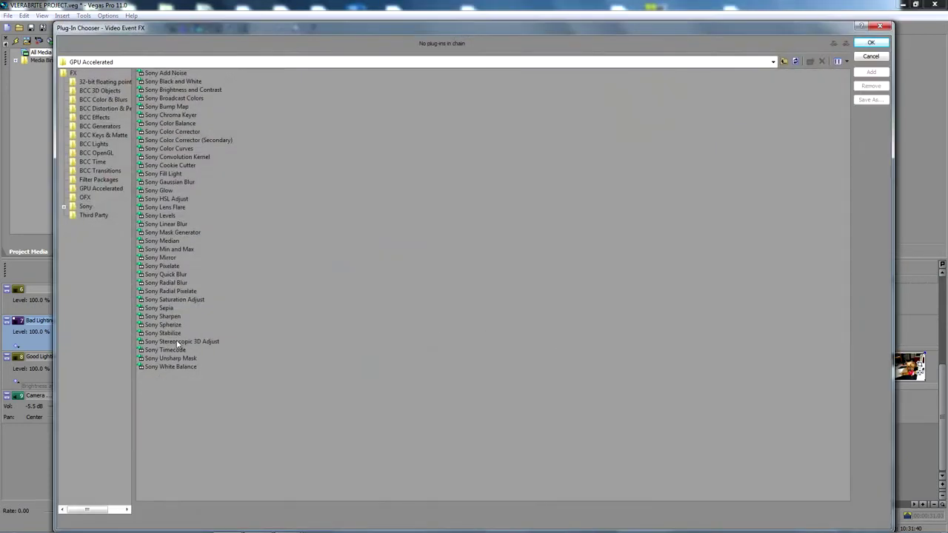
click(104, 188)
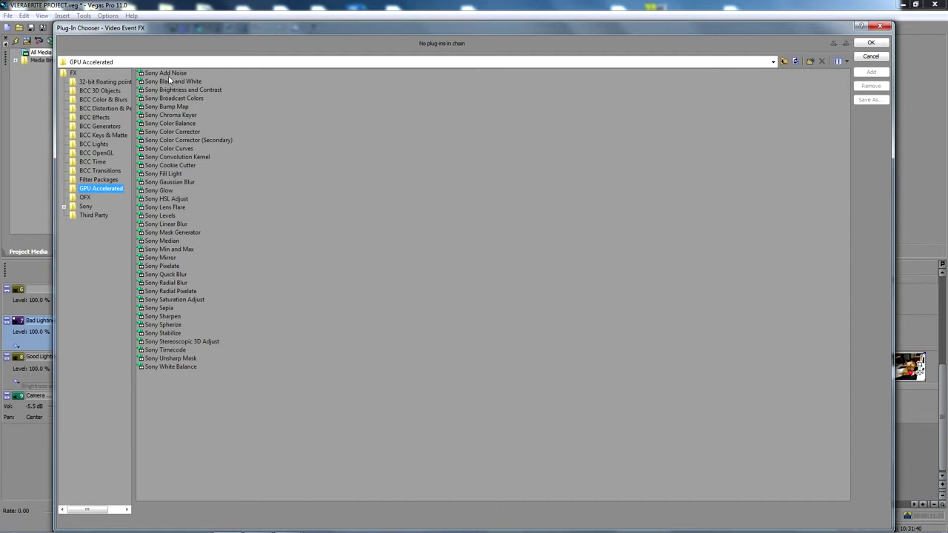
click(184, 90)
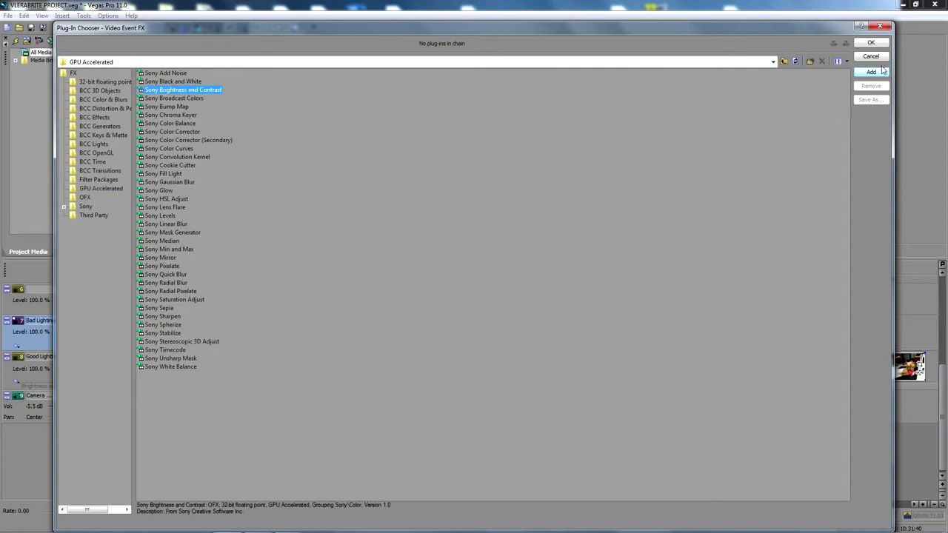
double_click(200, 90)
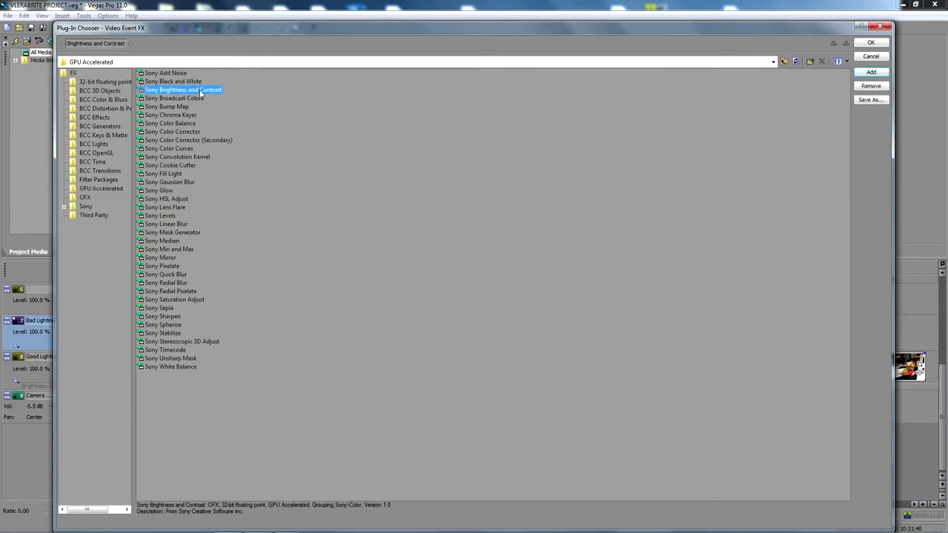
click(879, 45)
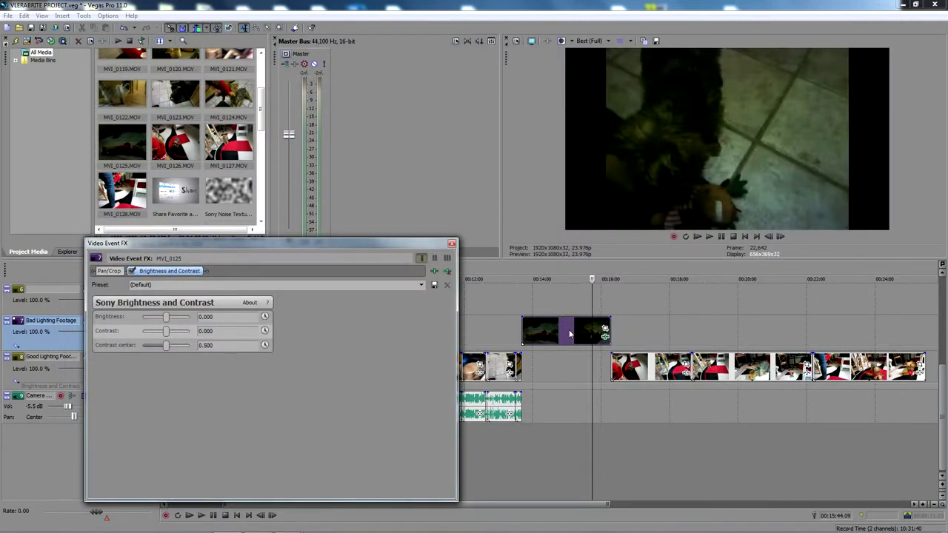
Step: Set the MVI_0125 clip's brightness to 0.221 and compare the picture with the effect off and on
drag(170, 320, 172, 320)
drag(197, 249, 241, 399)
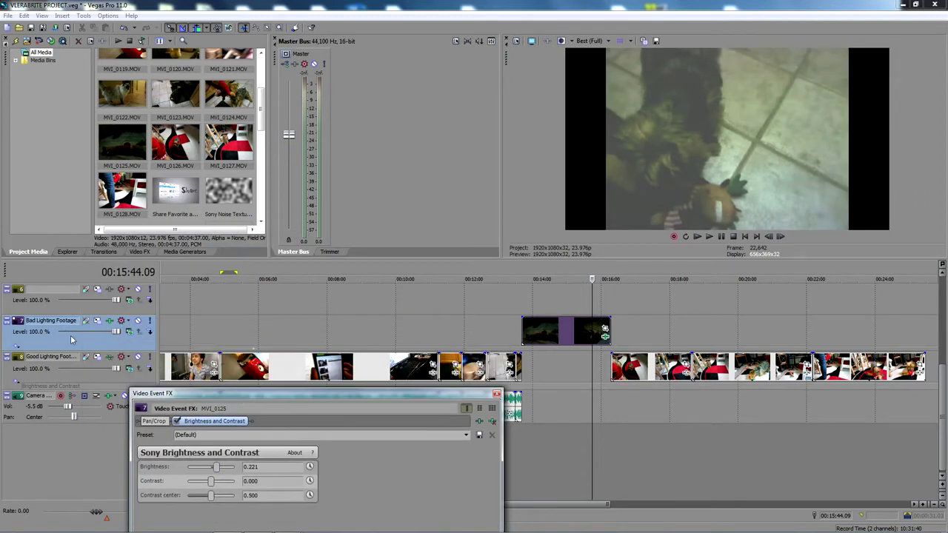
click(582, 332)
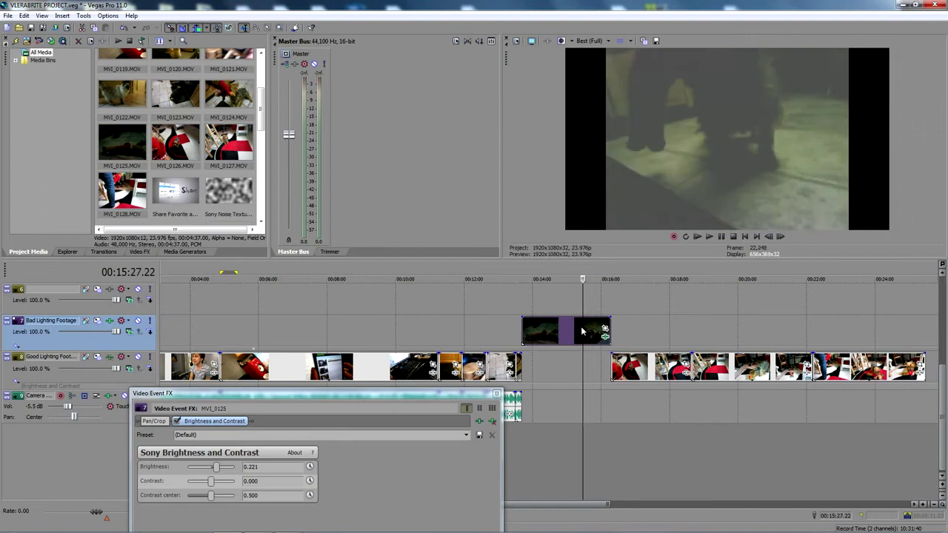
drag(471, 395, 474, 326)
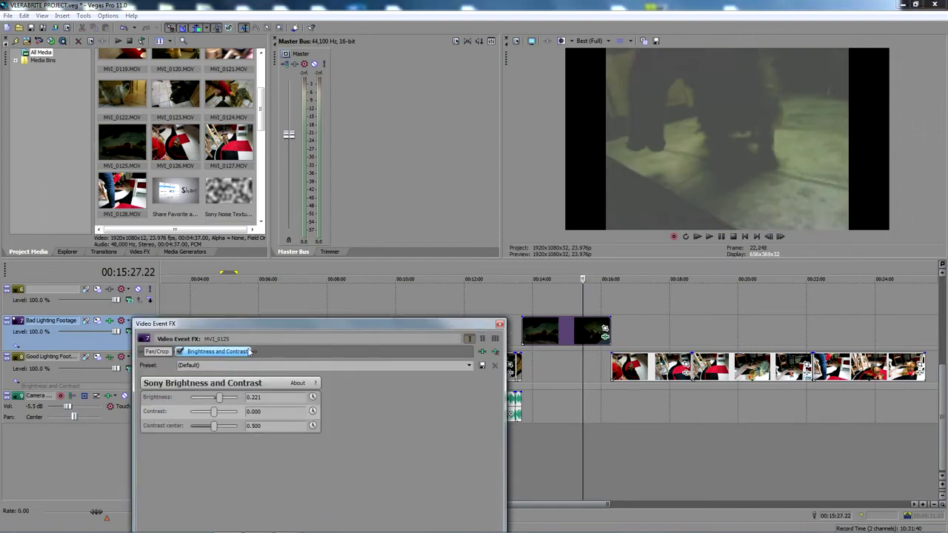
click(180, 352)
click(180, 352)
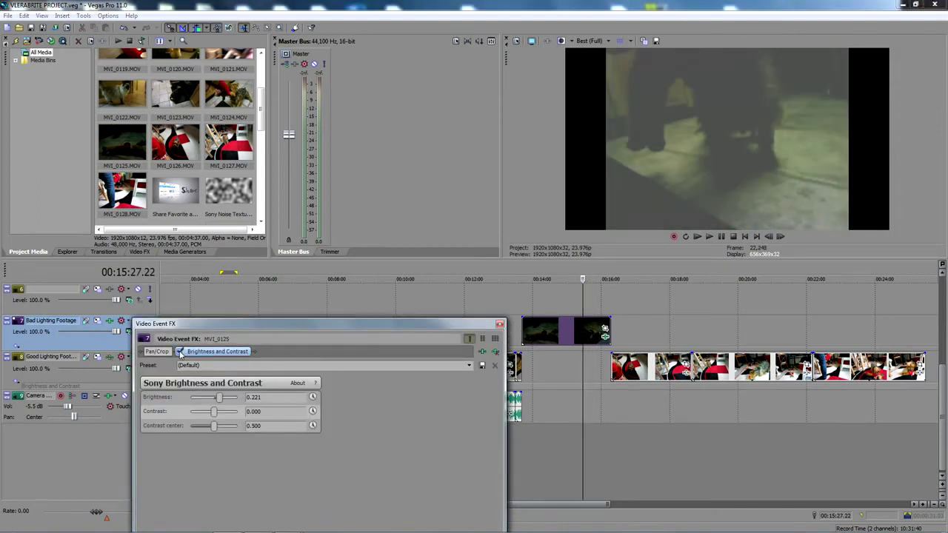
Step: Remove the Brightness and Contrast effect from MVI_0125 and delete the clip from the Bad Lighting Footage track
click(494, 352)
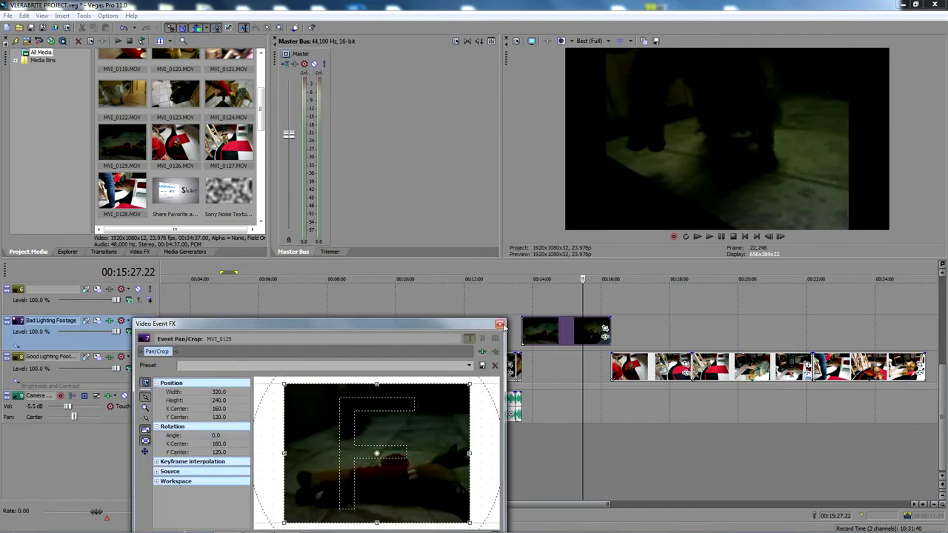
click(500, 325)
click(552, 328)
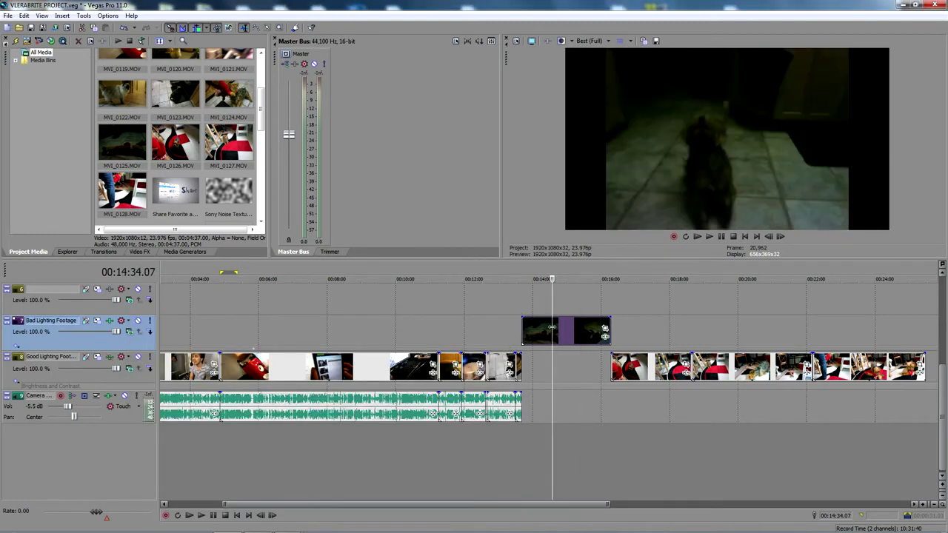
key(Delete)
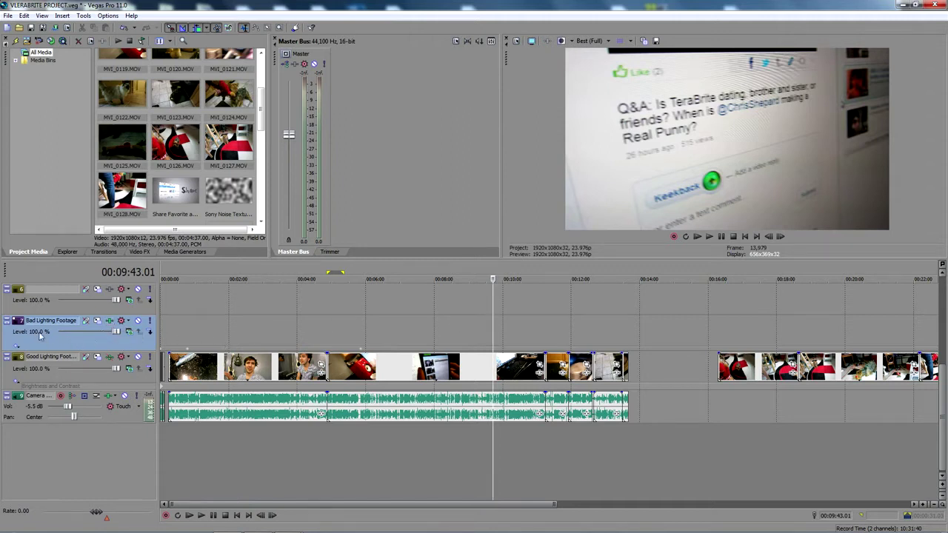
Step: Move the first long vlog clip to the Bad Lighting Footage track and slide the following Good Lighting clip earlier so it overlaps beneath
drag(83, 369, 87, 321)
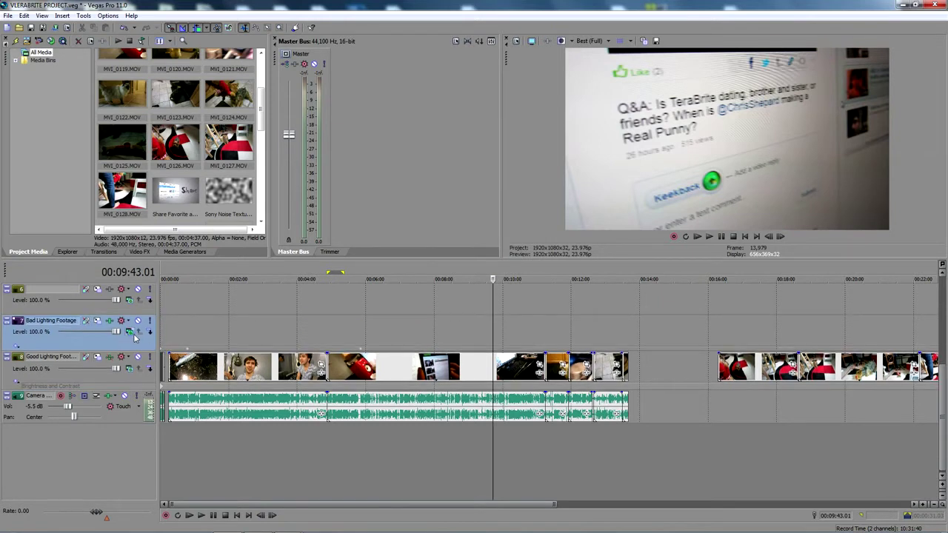
drag(292, 368, 293, 339)
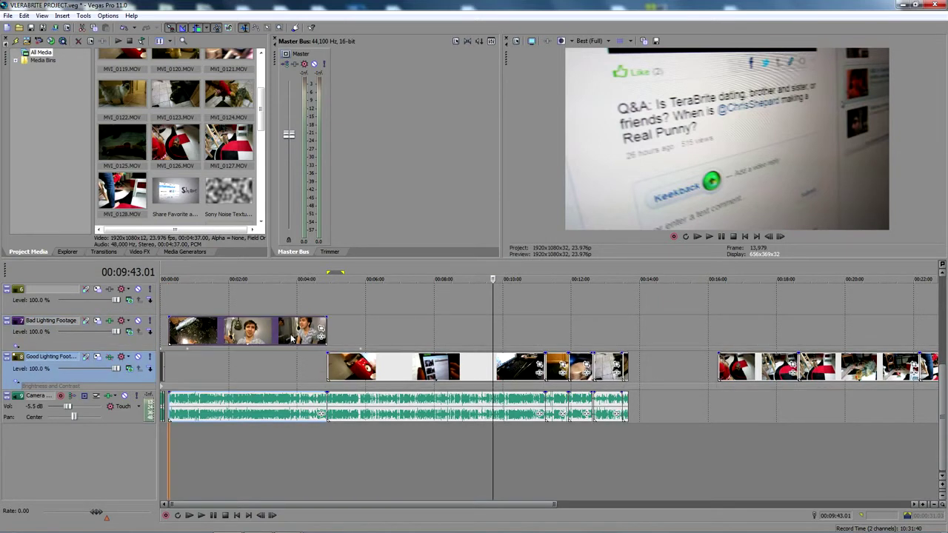
drag(368, 371, 234, 369)
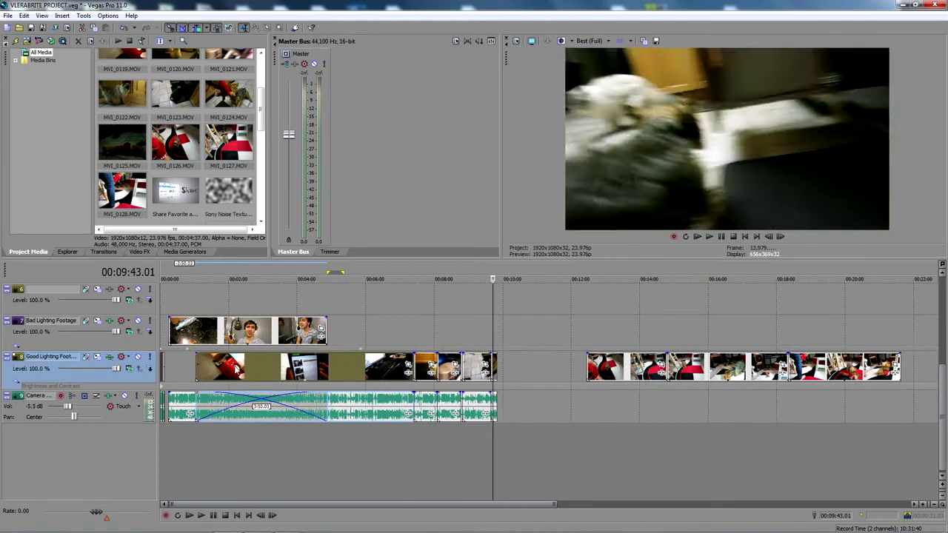
click(260, 302)
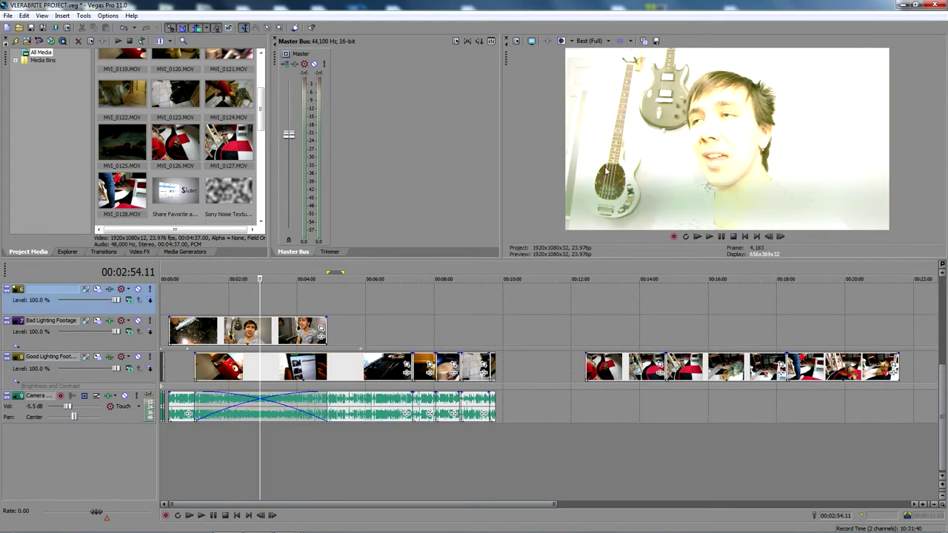
Step: Try the Bad Lighting Footage track below Good Lighting Footage, undo the reorder, and return the overlapping clip to follow the first one
drag(130, 340, 129, 374)
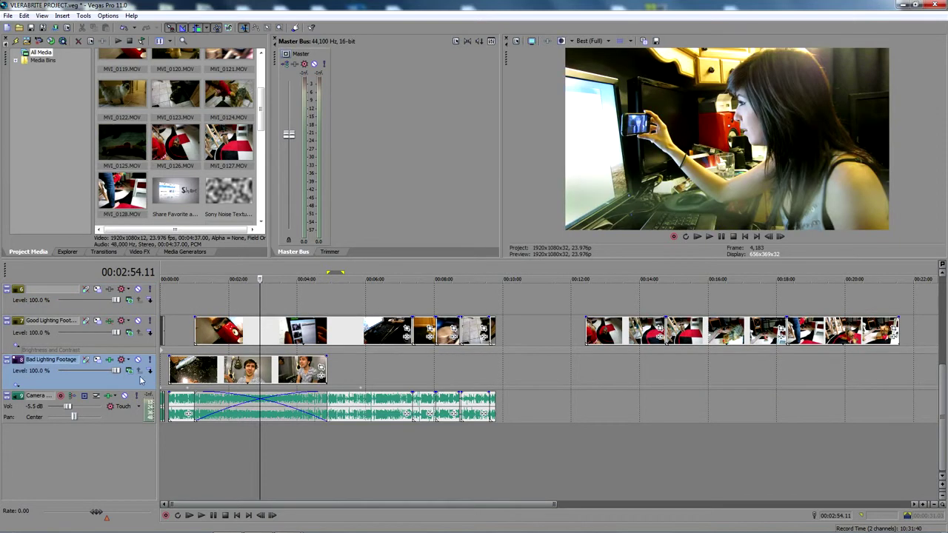
key(ctrl+z)
drag(303, 369, 435, 371)
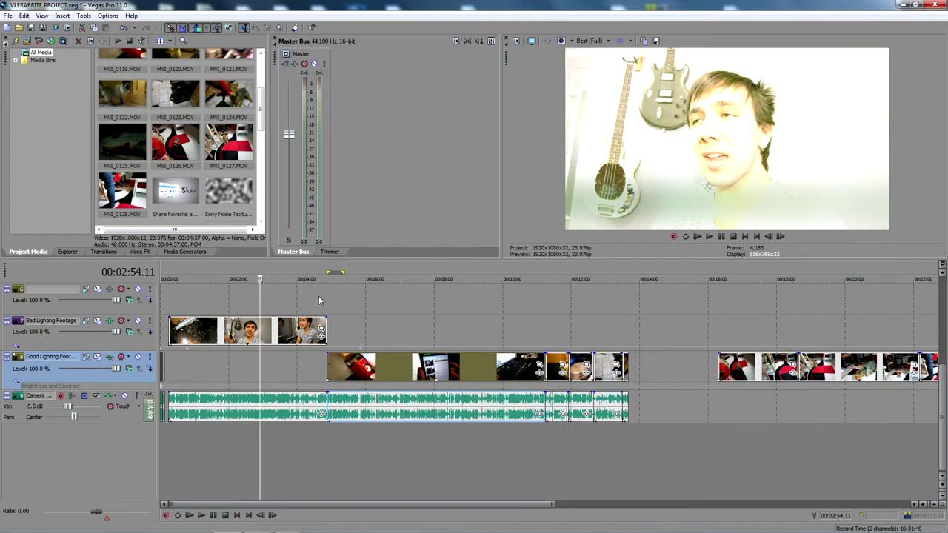
Step: Preview the Good Lighting Footage phone shot at about 00:08:37
mouse_move(939, 384)
mouse_down()
mouse_move(942, 296)
mouse_move(941, 380)
mouse_up()
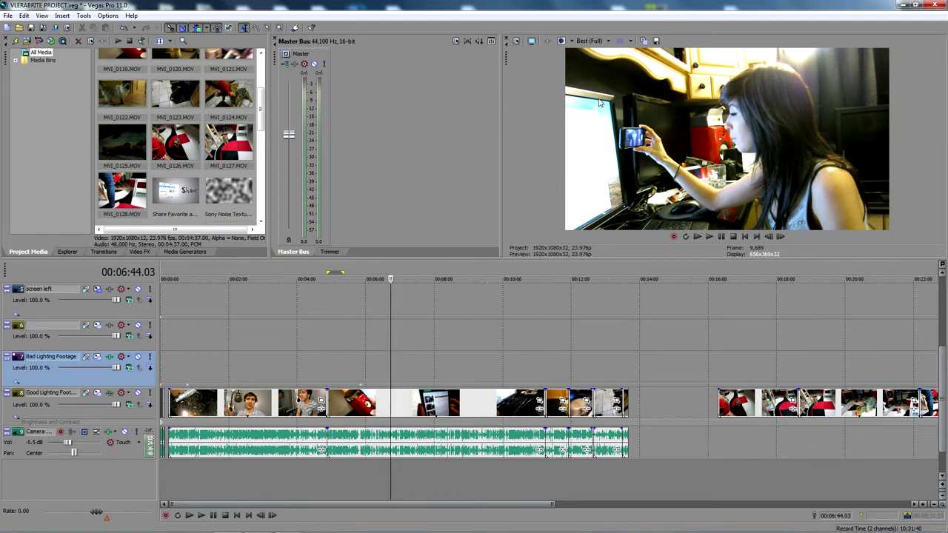
click(430, 340)
click(455, 332)
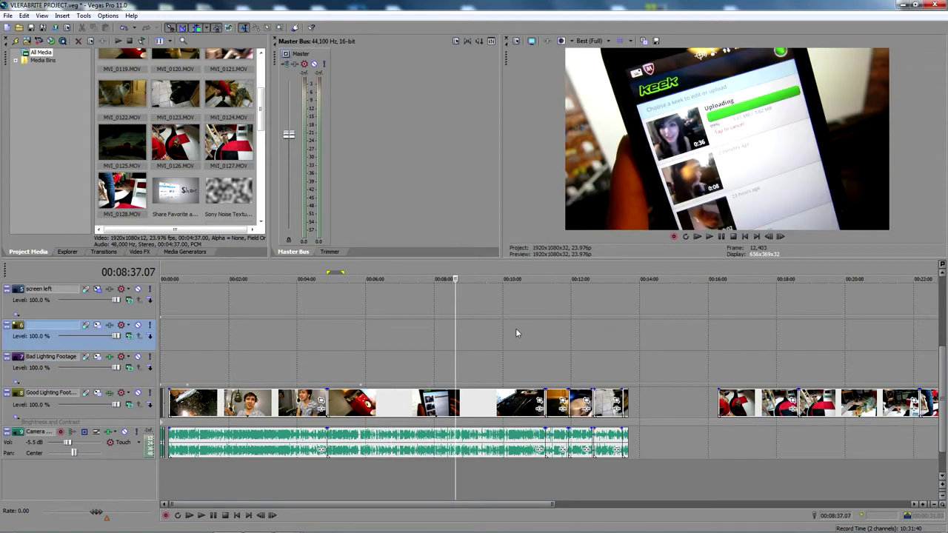
Step: Play the second long vlog clip at about 00:08:37 and 00:06:35, and park the playhead at about 00:07:49
key(space)
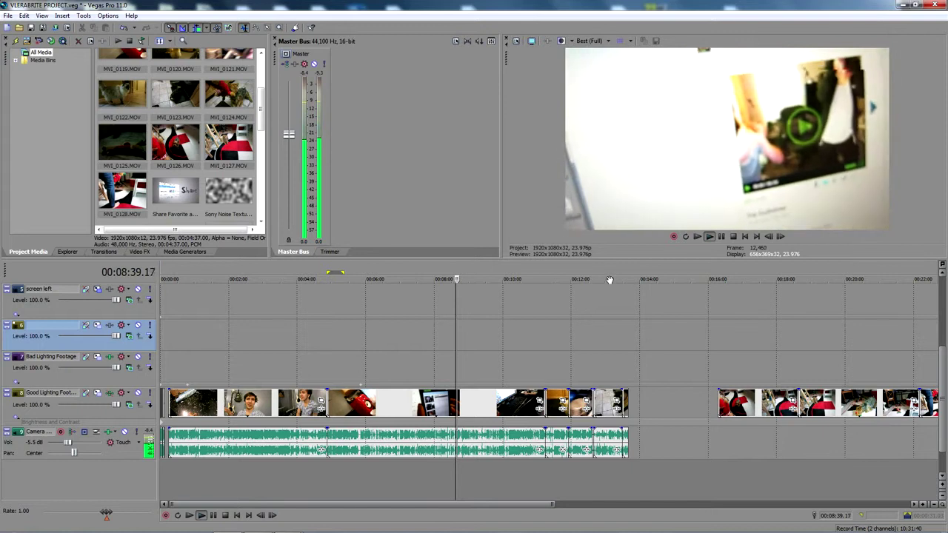
key(space)
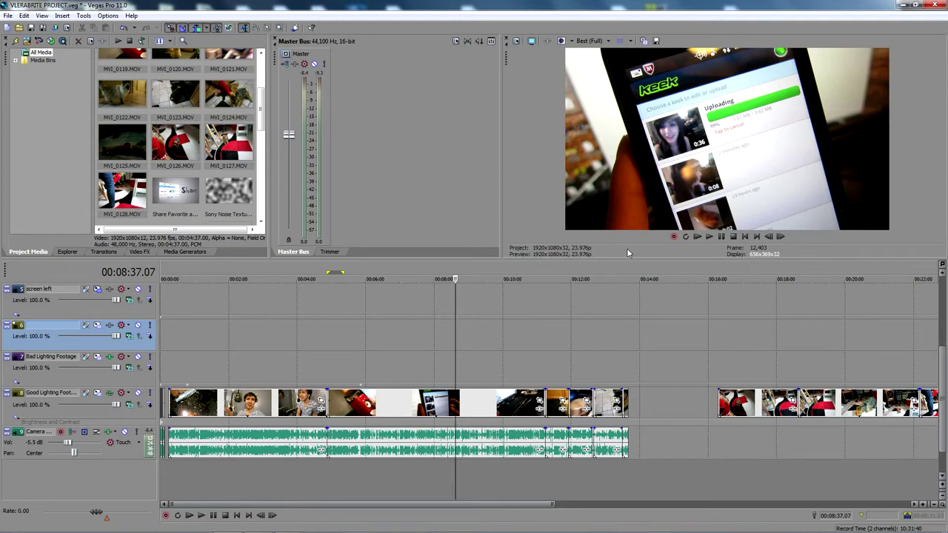
click(386, 343)
key(space)
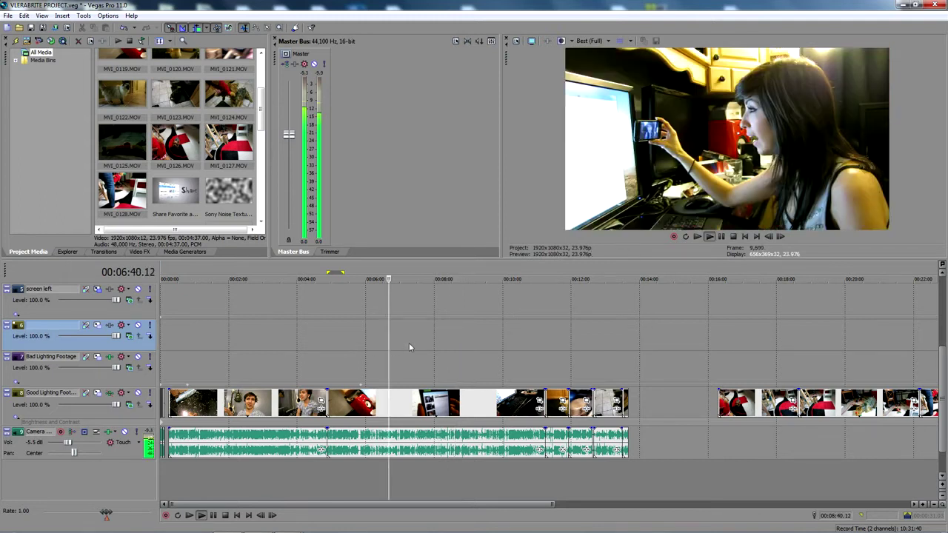
click(405, 328)
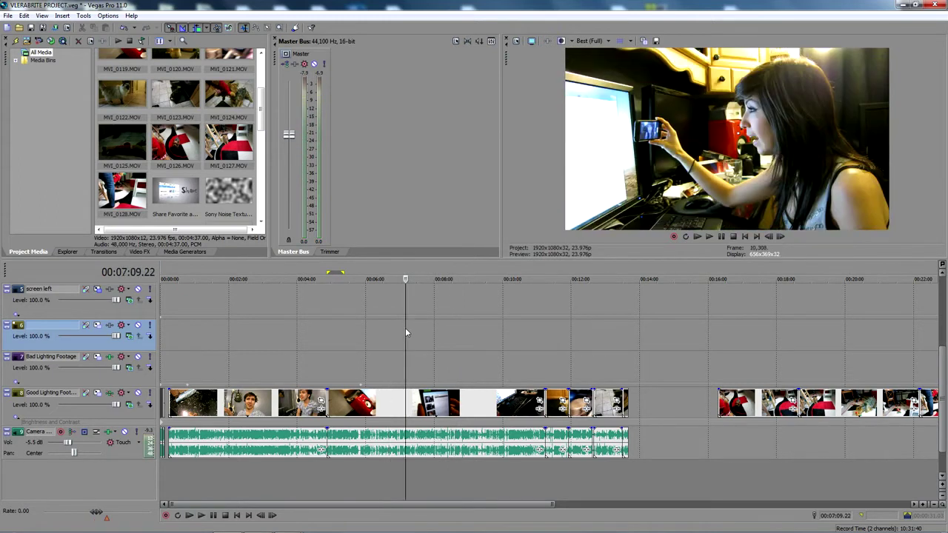
click(429, 335)
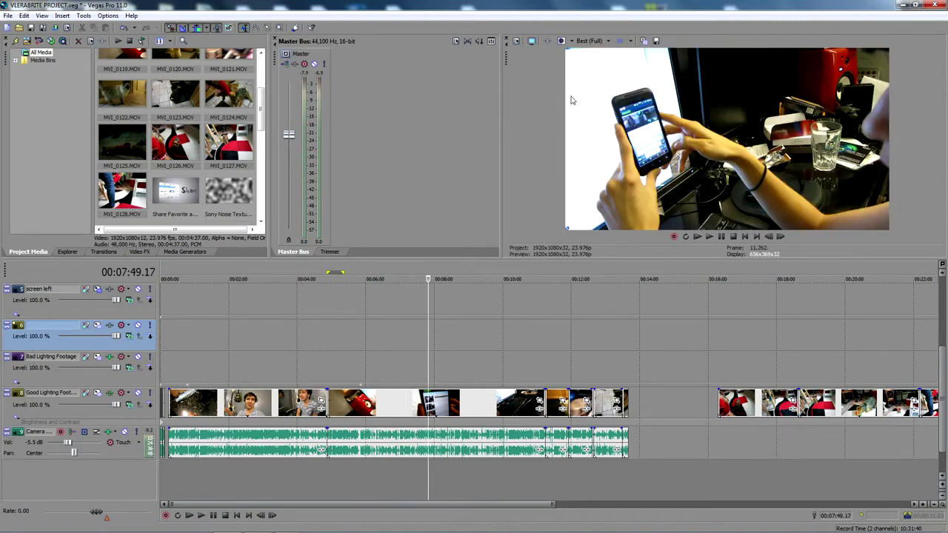
Step: Switch the video preview quality to Preview (Auto) and play the phone shot at about 00:07:49
click(592, 41)
mouse_move(617, 65)
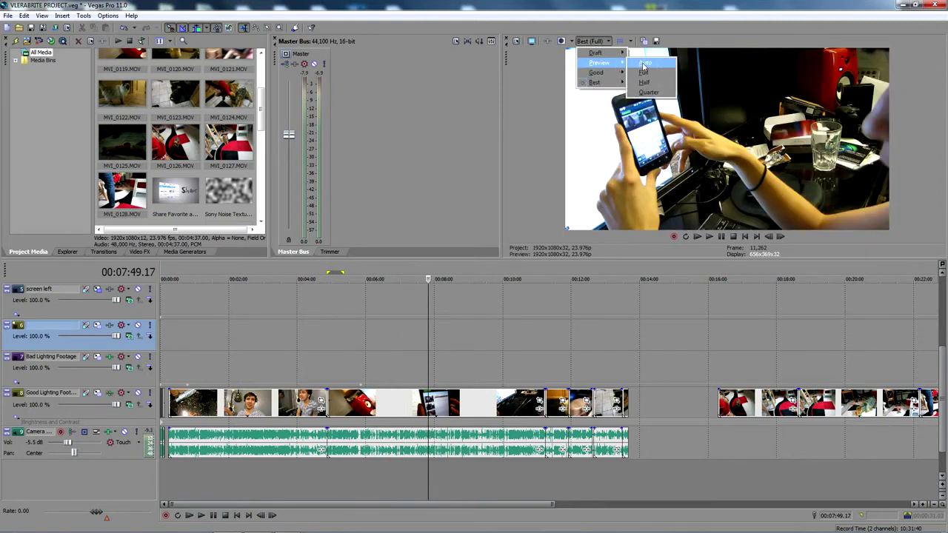
click(646, 63)
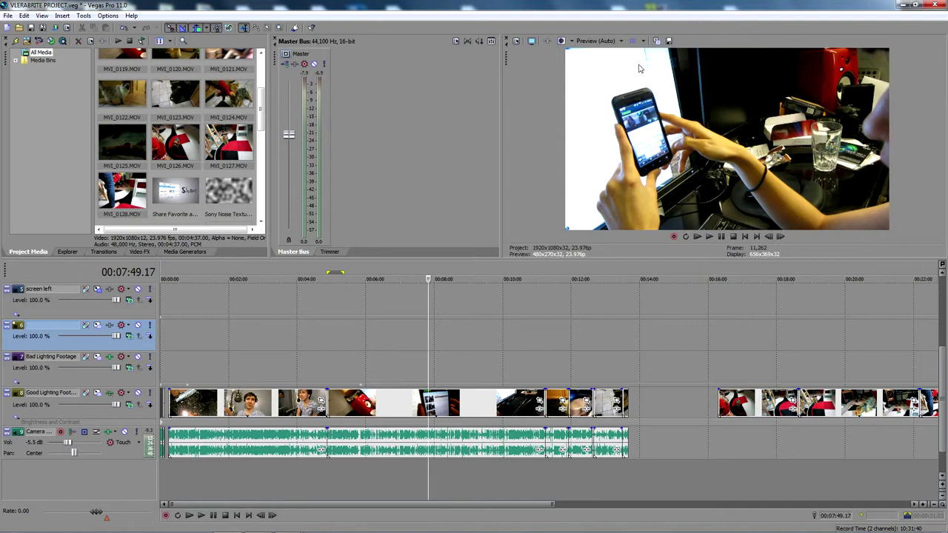
key(space)
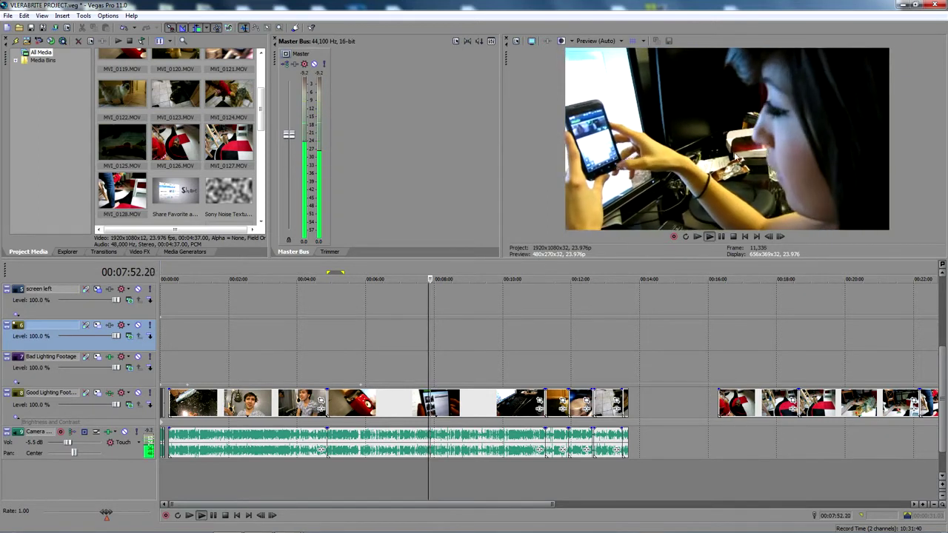
key(space)
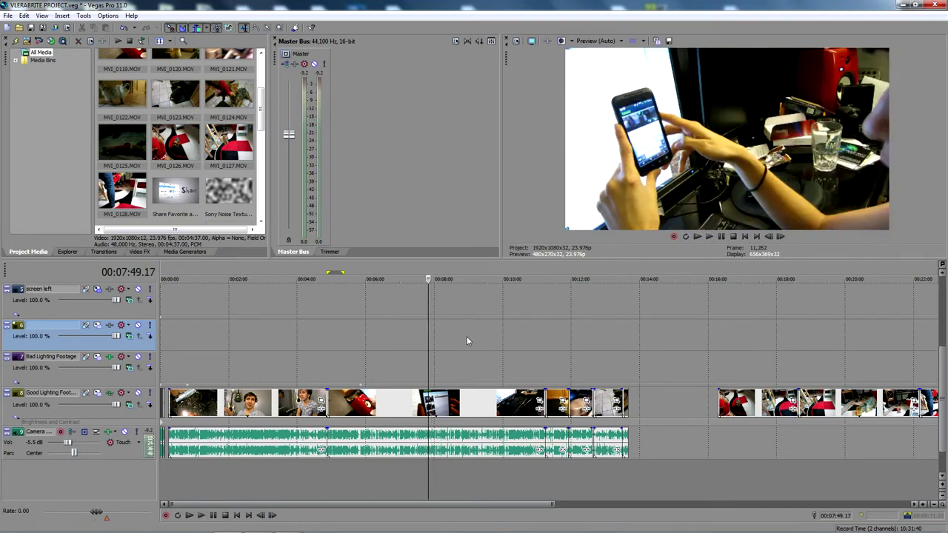
Step: Return the video preview quality to Best (Full)
click(600, 40)
mouse_move(595, 82)
click(642, 91)
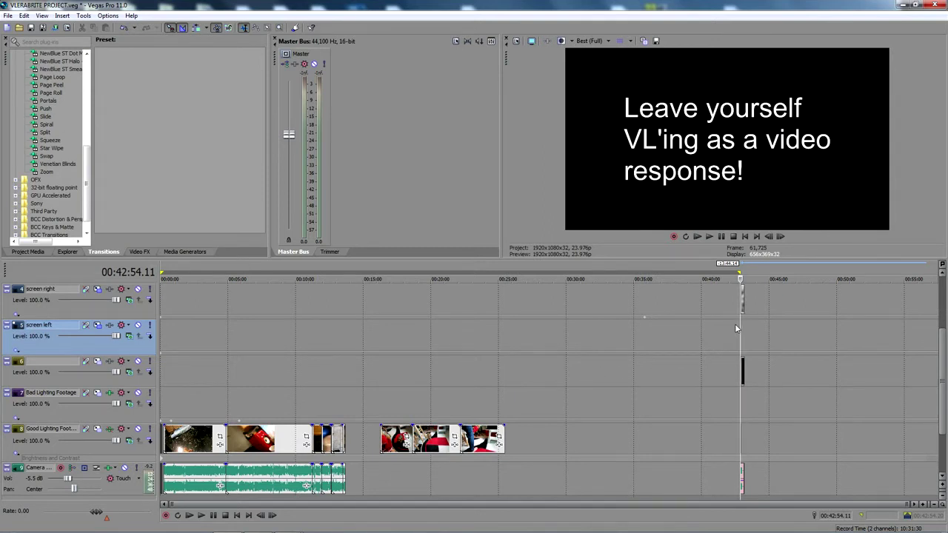
Step: Examine the template's end-screen clips and their Flash transitions at about 00:42:54 on the timeline
scroll(740, 321, up, 8)
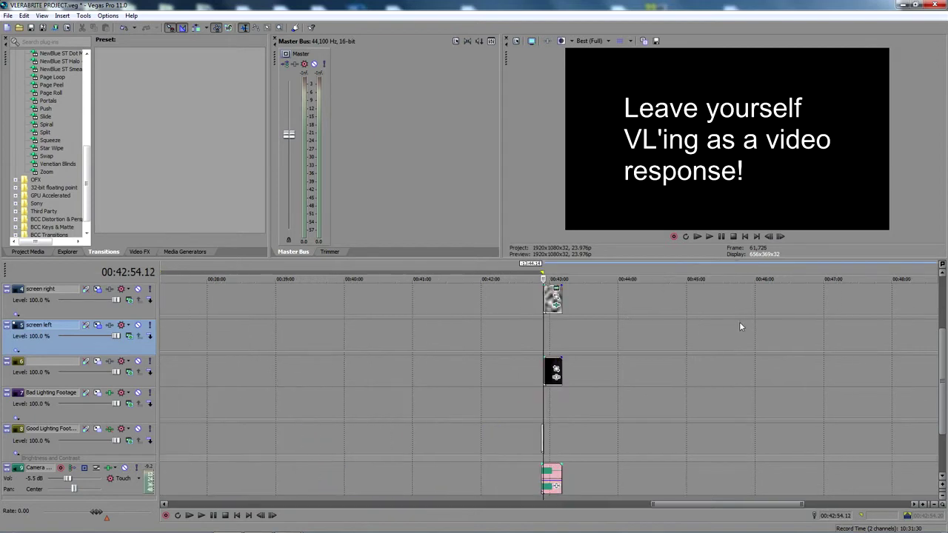
scroll(622, 411, up, 4)
click(535, 329)
scroll(541, 355, down, 4)
scroll(551, 373, up, 8)
scroll(551, 375, down, 2)
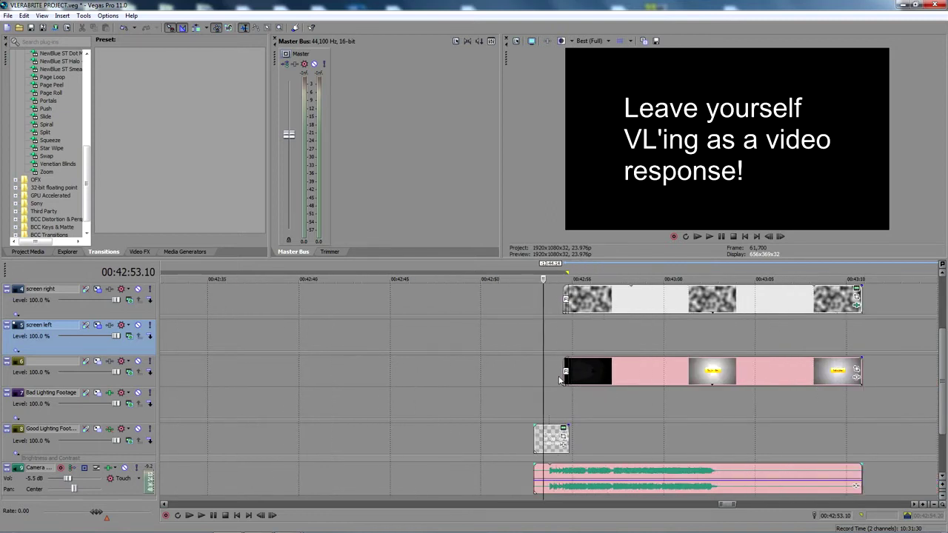
scroll(561, 380, up, 4)
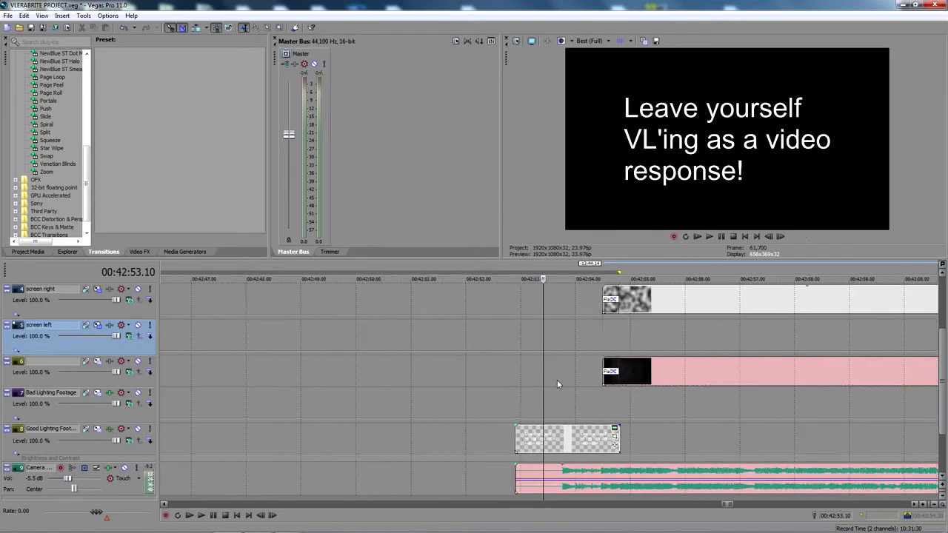
scroll(561, 379, down, 2)
click(923, 505)
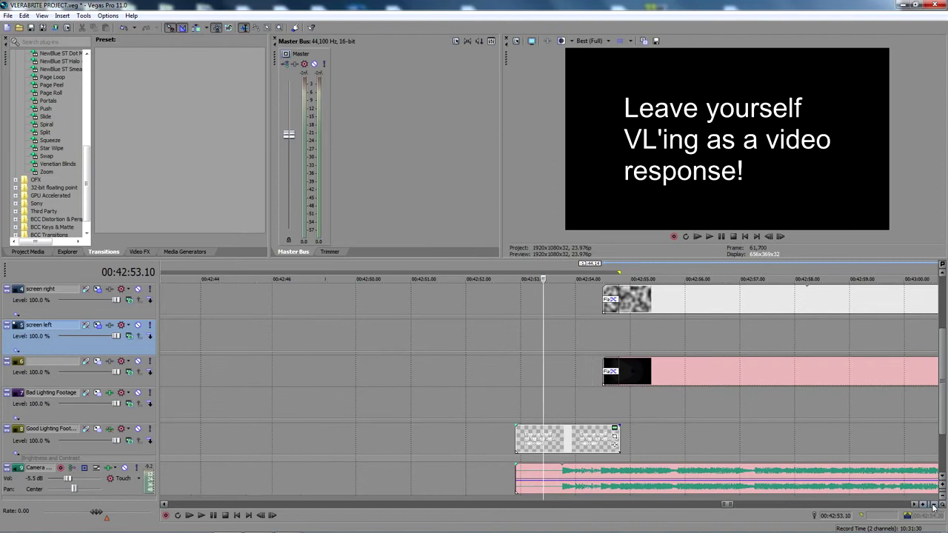
click(933, 505)
click(934, 505)
click(933, 505)
click(923, 505)
scroll(751, 443, up, 4)
scroll(745, 426, down, 3)
scroll(689, 365, up, 2)
click(665, 317)
click(786, 325)
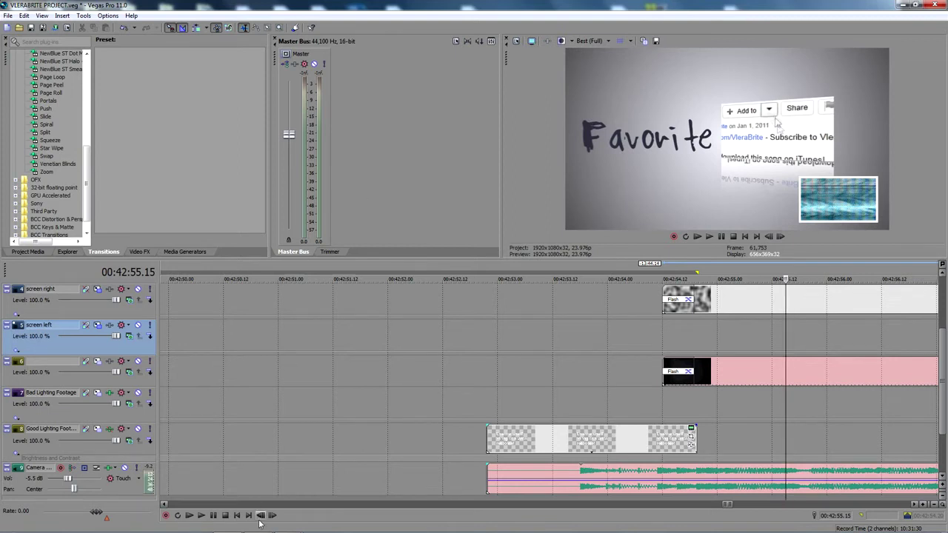
Step: Add VLERABRITE day 299 from the VLOG folder to the screen left track, aligned with the end screen's start, and delete its audio track
mouse_move(258, 528)
mouse_move(289, 525)
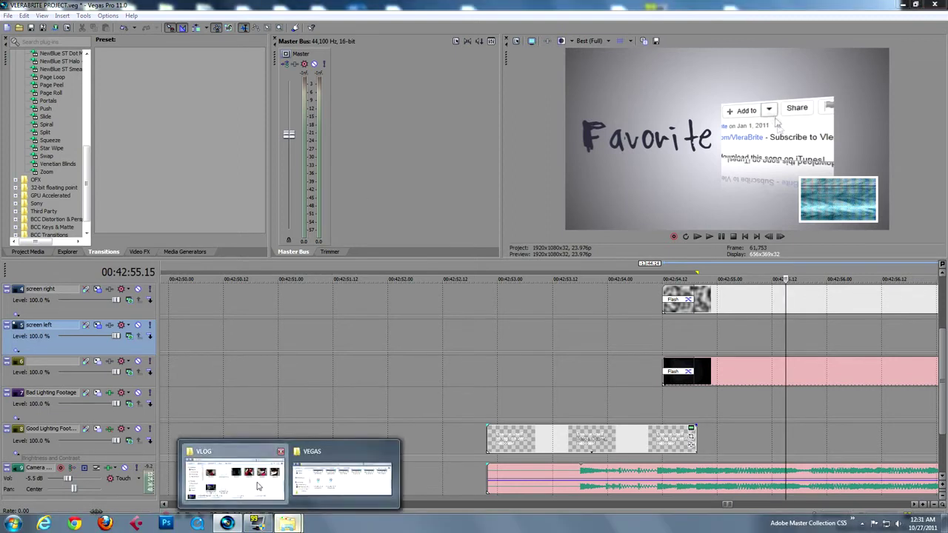
click(233, 474)
drag(580, 374, 663, 402)
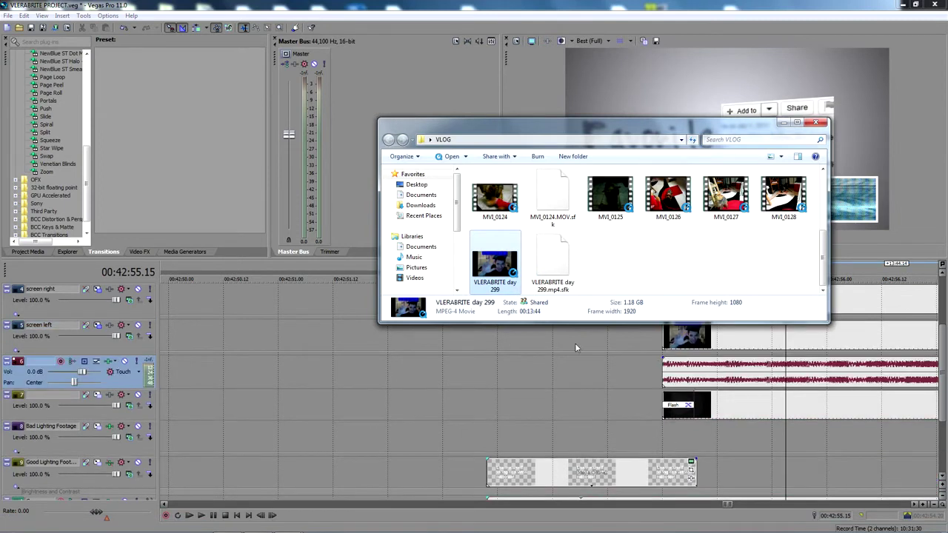
right_click(123, 382)
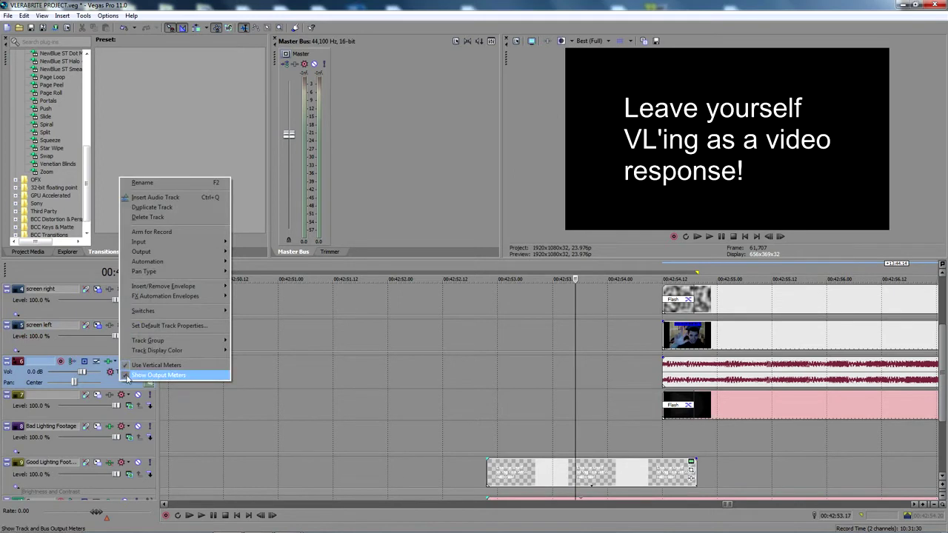
click(148, 217)
Step: Fade in the new screen left clip over about 7 frames, matching the length of the neighbouring Flash transitions
click(669, 338)
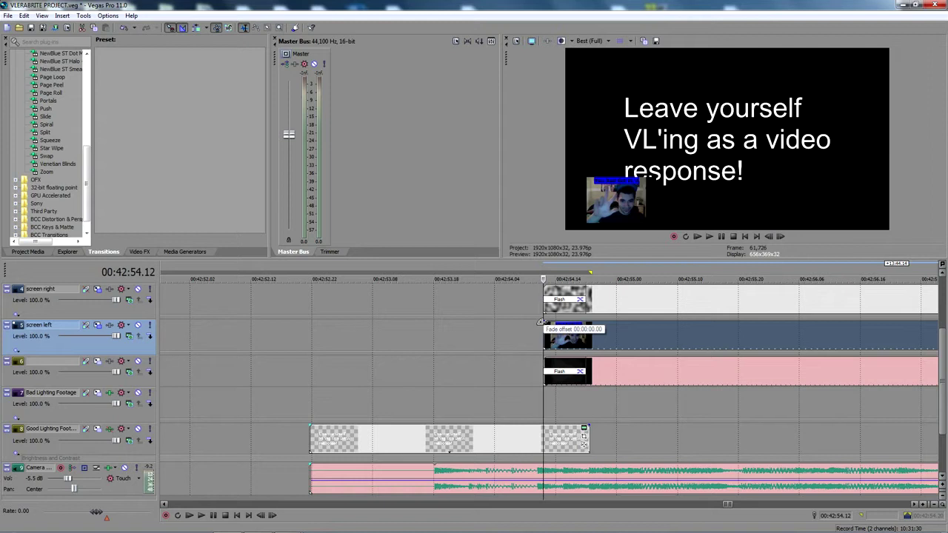
drag(543, 323, 586, 329)
scroll(585, 309, up, 6)
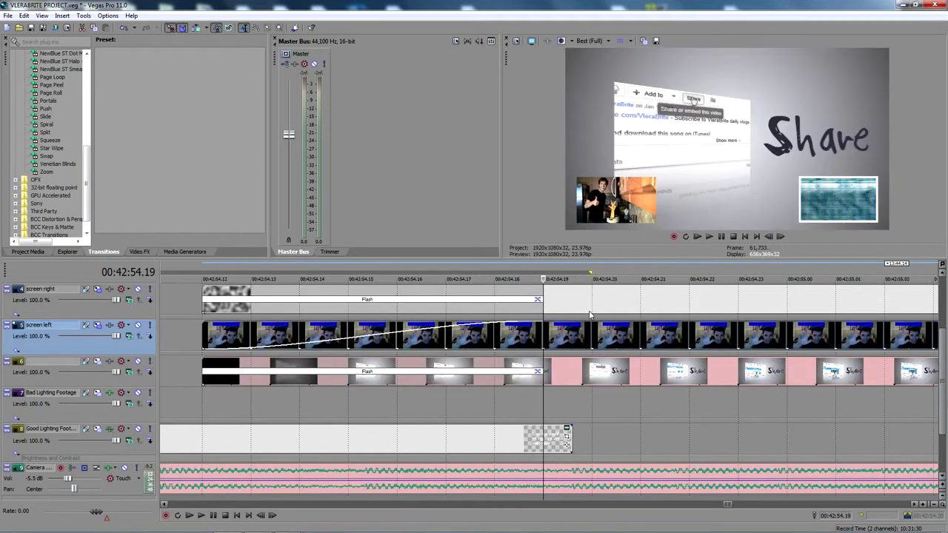
scroll(542, 371, down, 5)
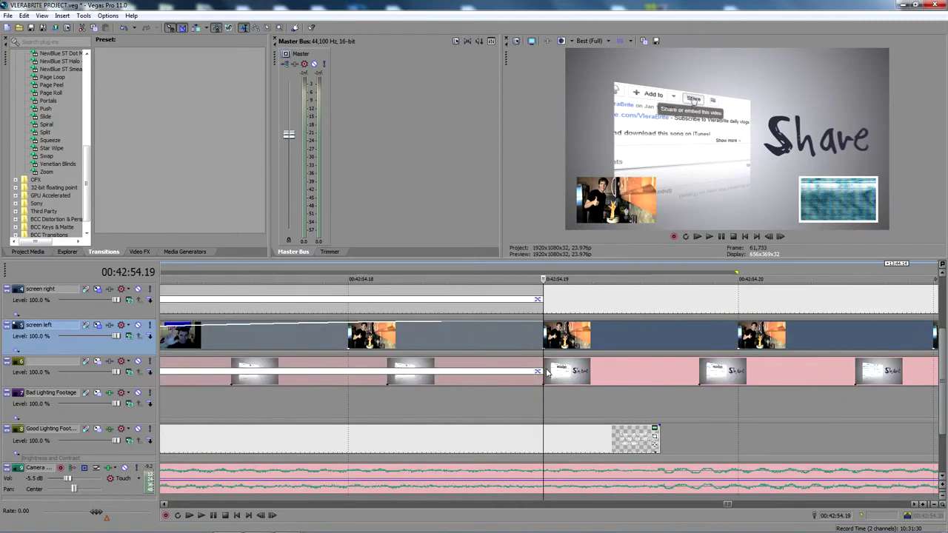
Step: Apply the Hard Flash transition preset to the screen left clip's fade-in and close its effect settings
click(140, 252)
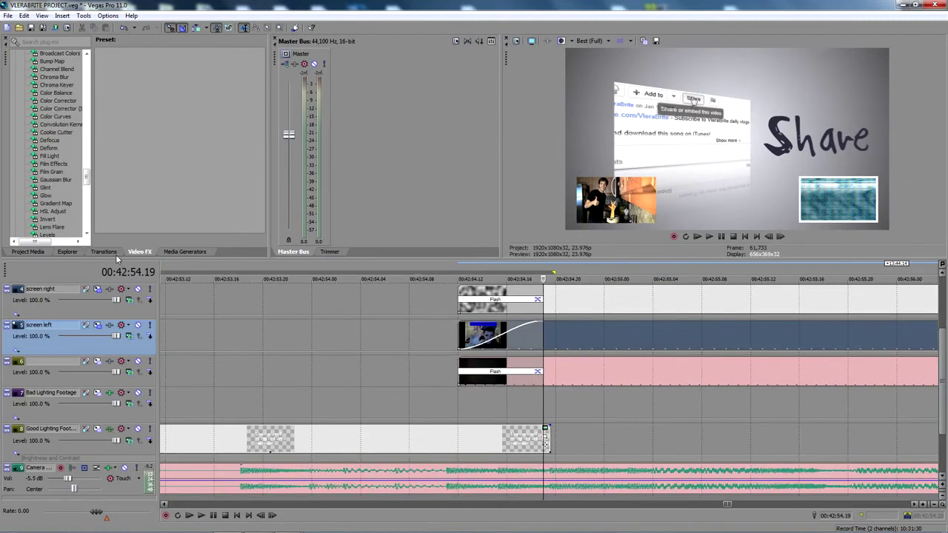
click(115, 254)
scroll(83, 166, up, 6)
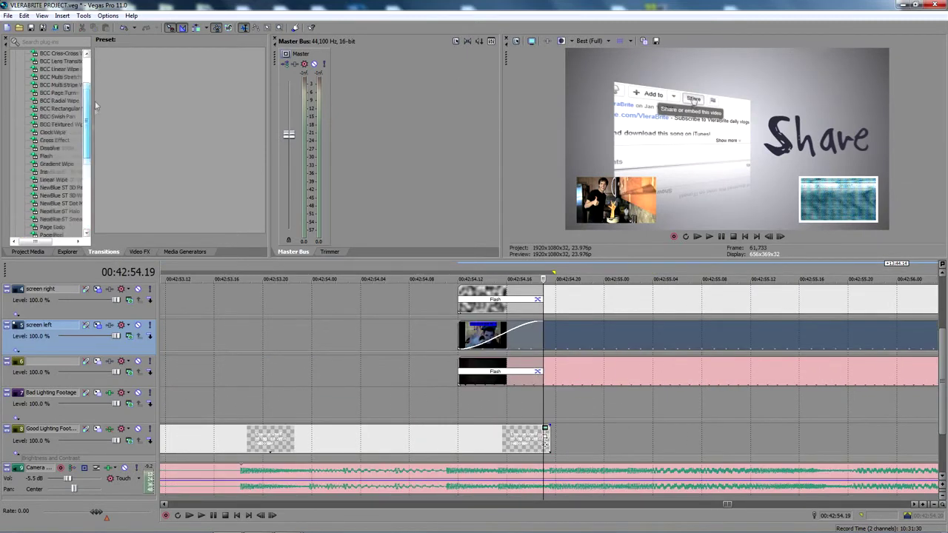
click(48, 157)
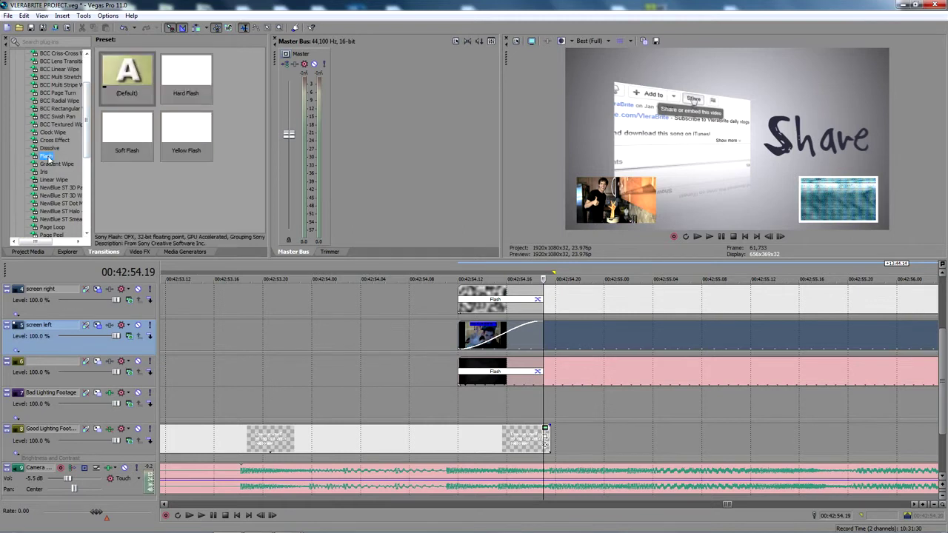
click(187, 75)
drag(490, 339, 495, 338)
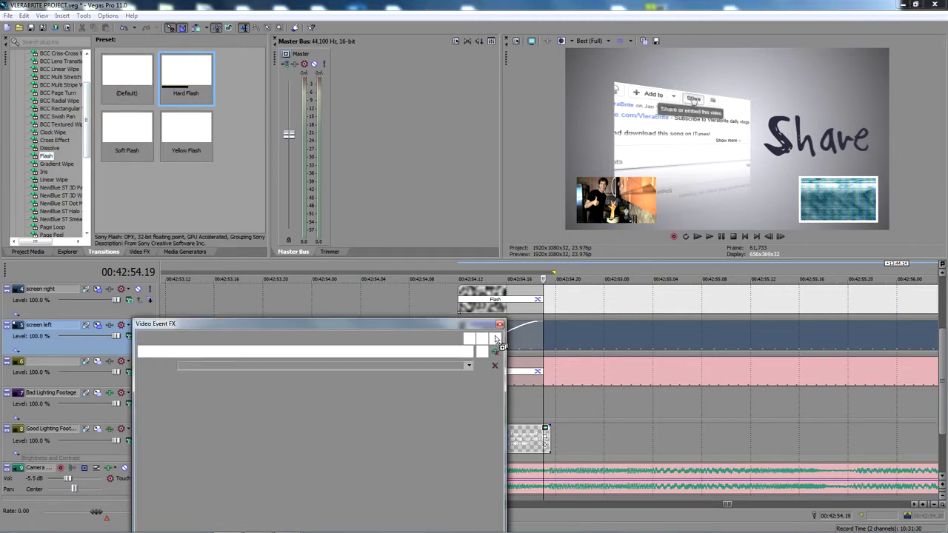
click(494, 320)
Step: Play the end screen from 00:42:54.11 to check the picture-in-picture clip and its flash
click(446, 362)
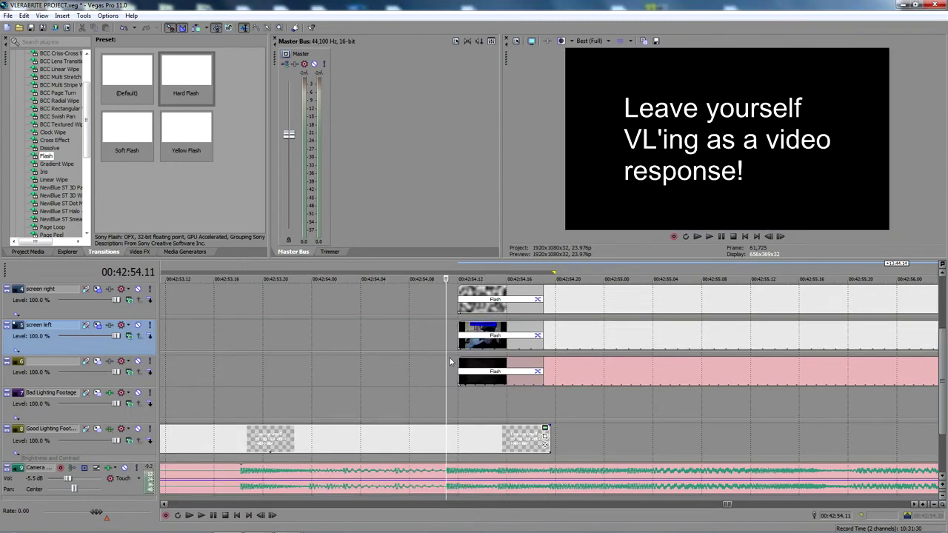
key(space)
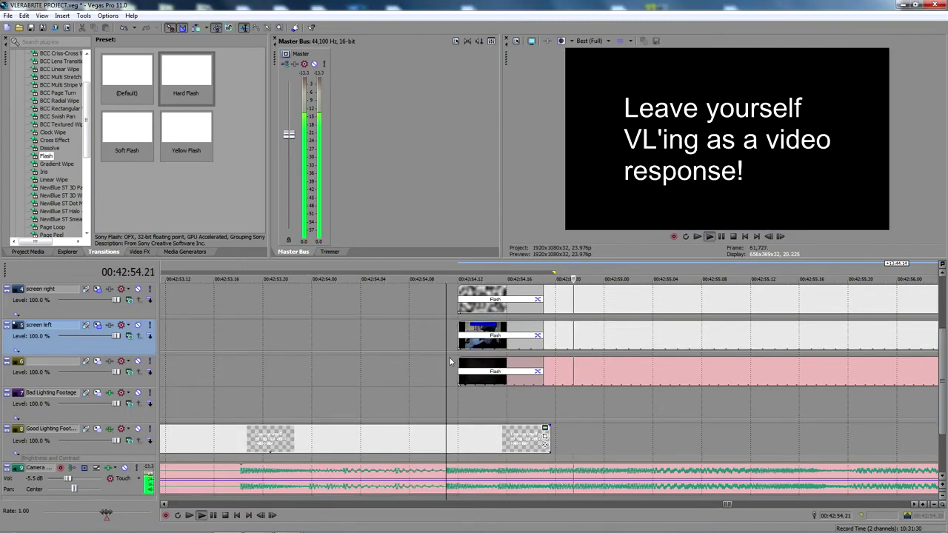
scroll(574, 381, down, 4)
scroll(592, 404, down, 3)
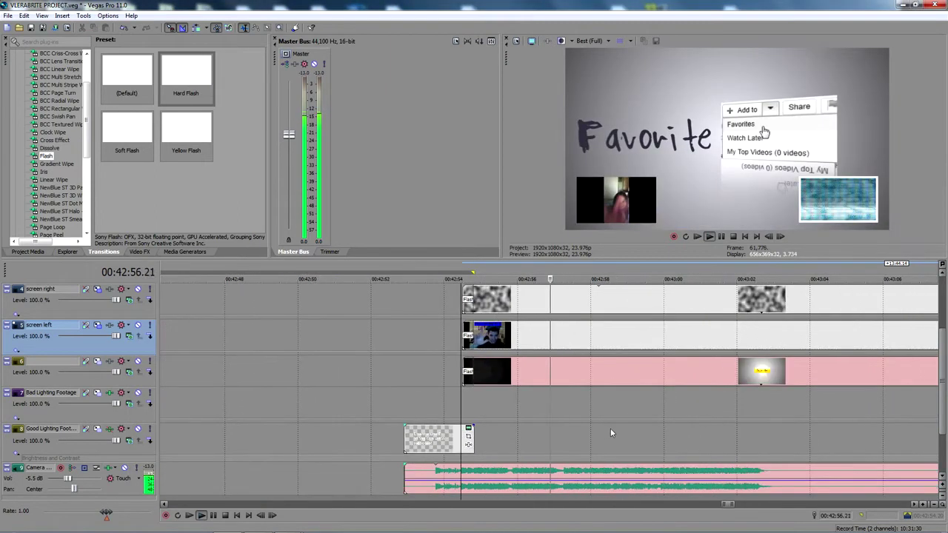
key(space)
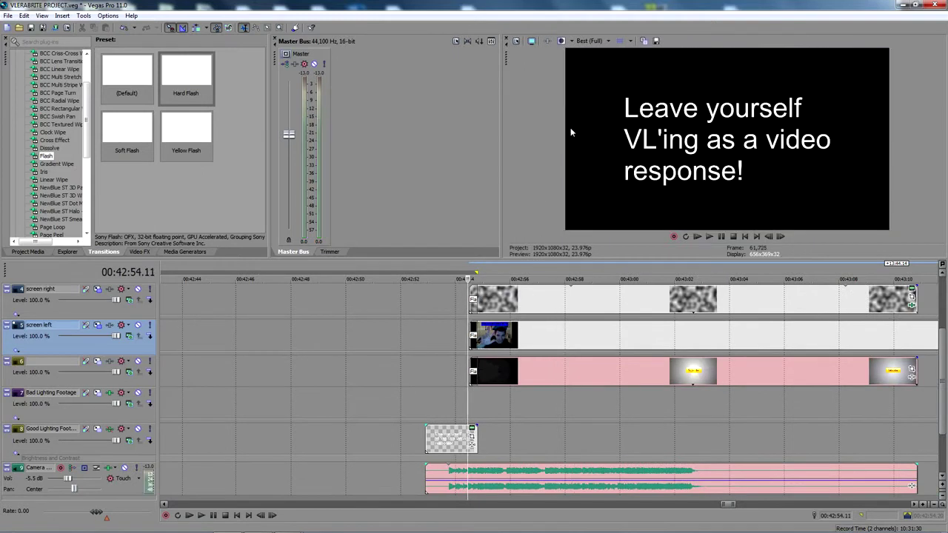
Step: Set the video preview quality to Preview (Auto)
click(593, 40)
mouse_move(613, 68)
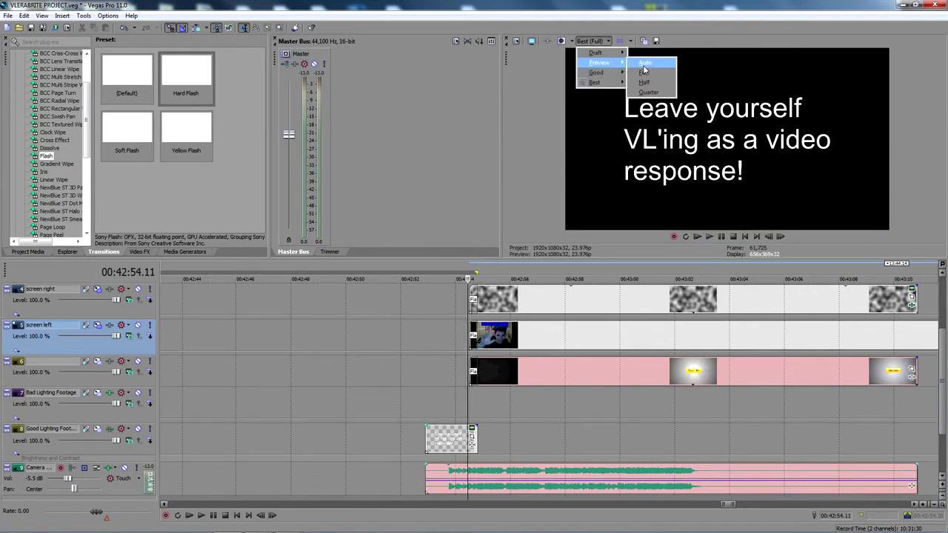
click(644, 63)
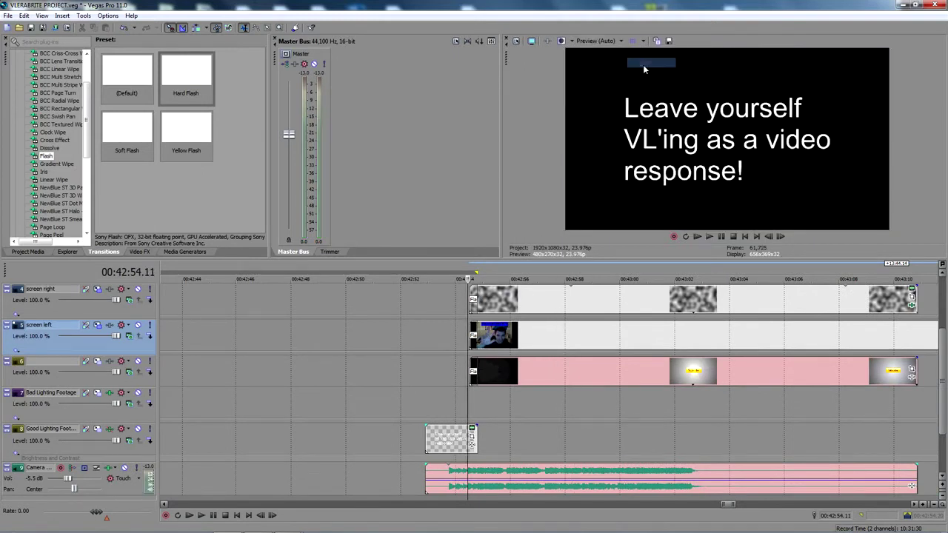
Step: Play the end screen twice from 00:42:54.12 and pause the second playback at about 00:42:56
click(470, 404)
key(space)
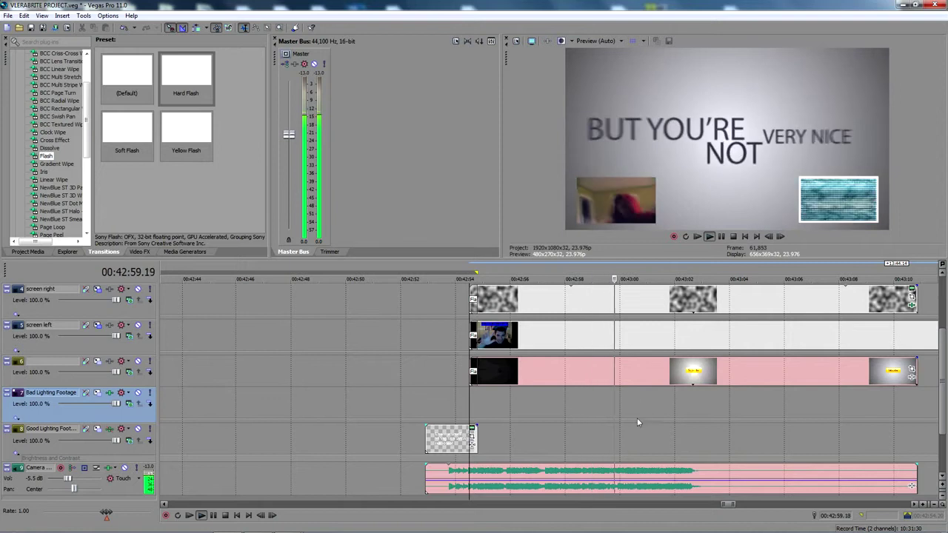
key(space)
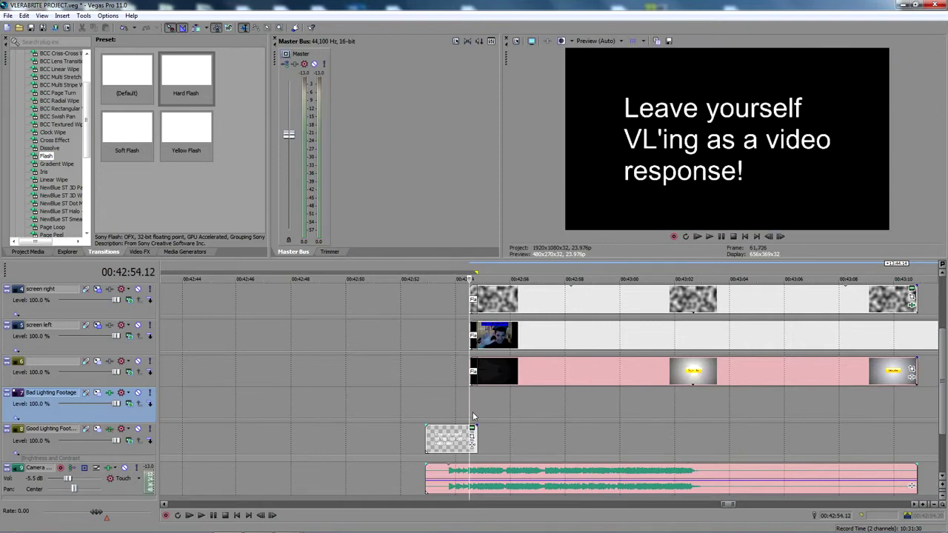
key(space)
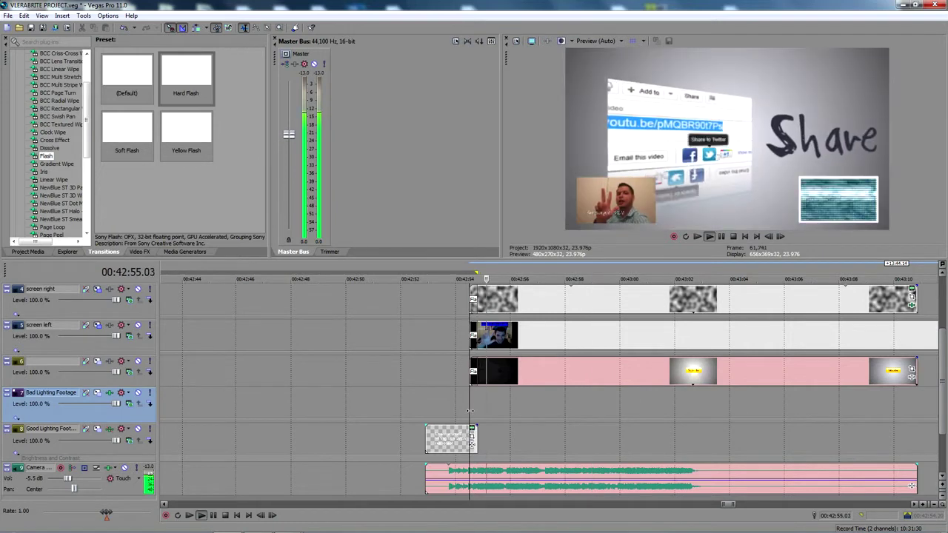
key(Return)
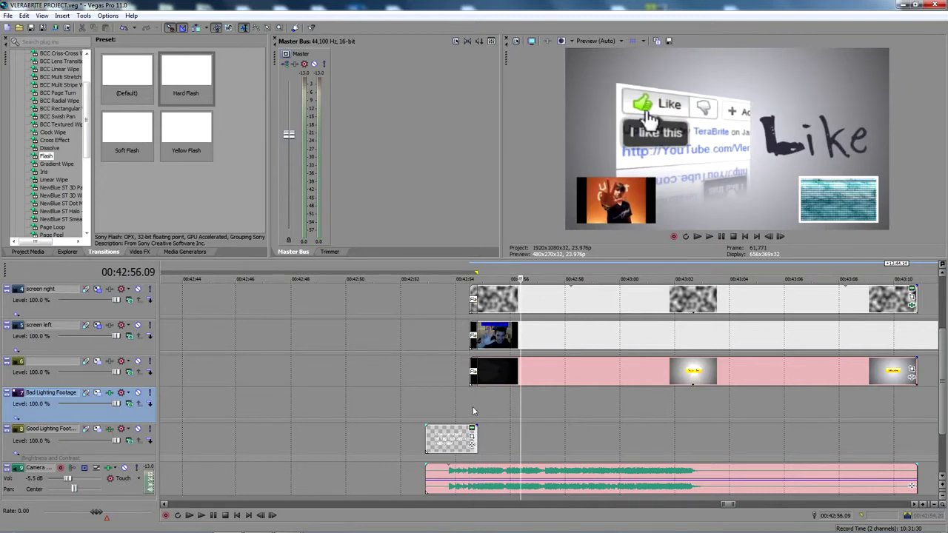
Step: Add the Solid White Border effect to the screen left clip, set the border size to 0.050, and close its settings
click(473, 412)
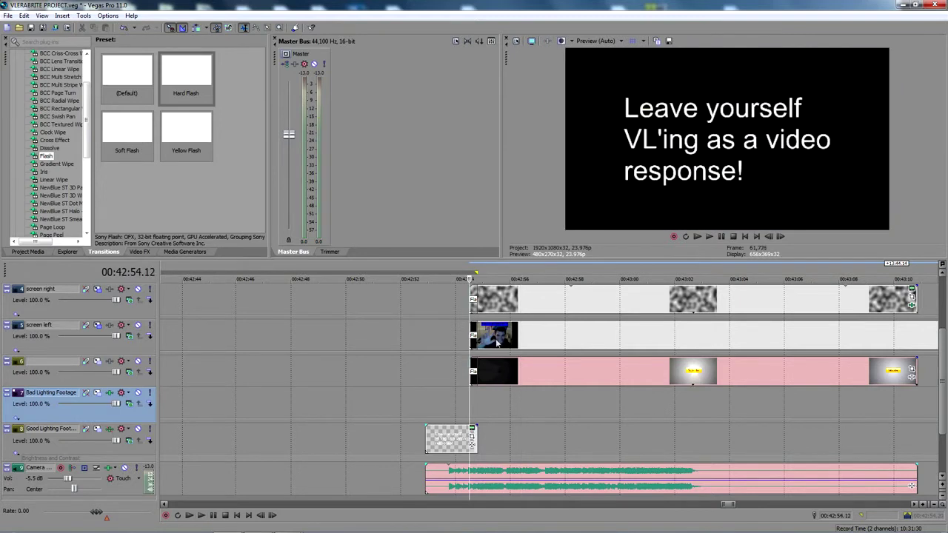
click(142, 252)
scroll(81, 178, up, 2)
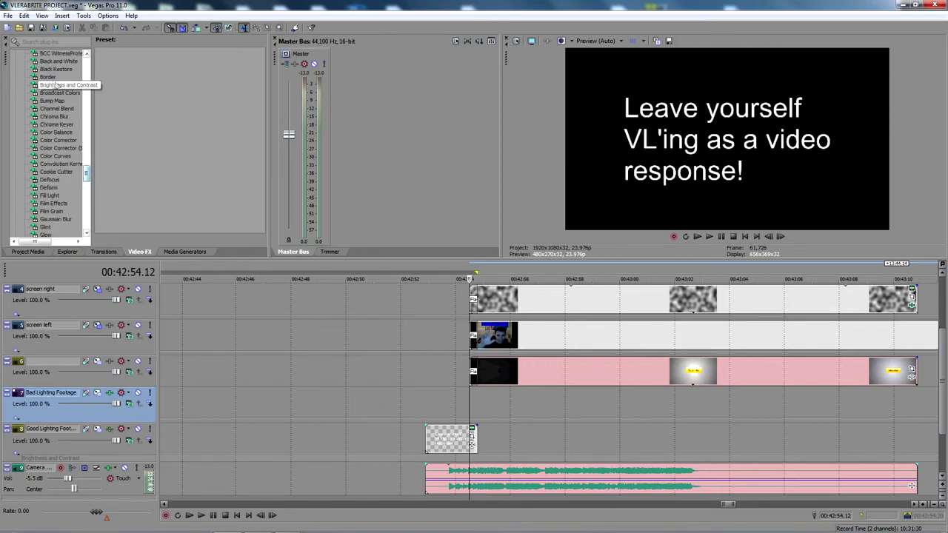
click(47, 77)
drag(186, 133, 530, 338)
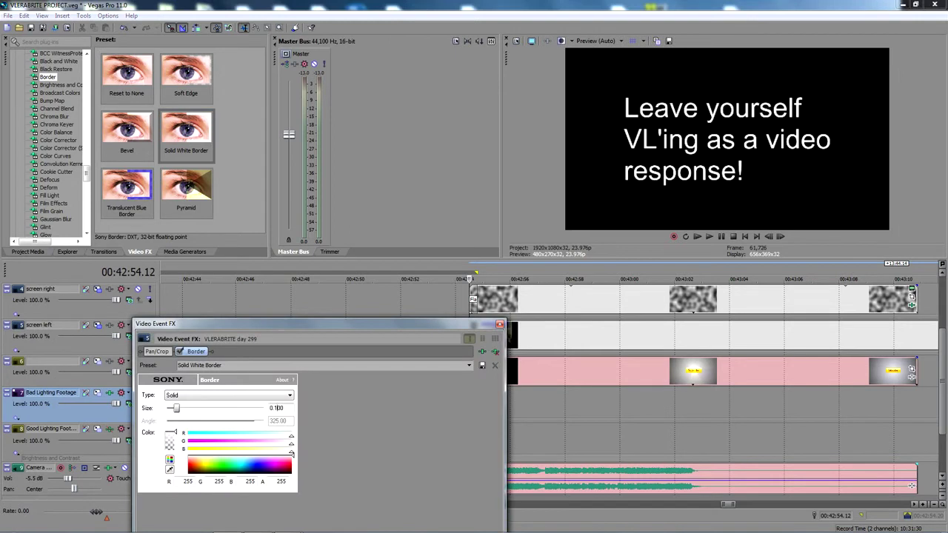
key(BackSpace)
text(05)
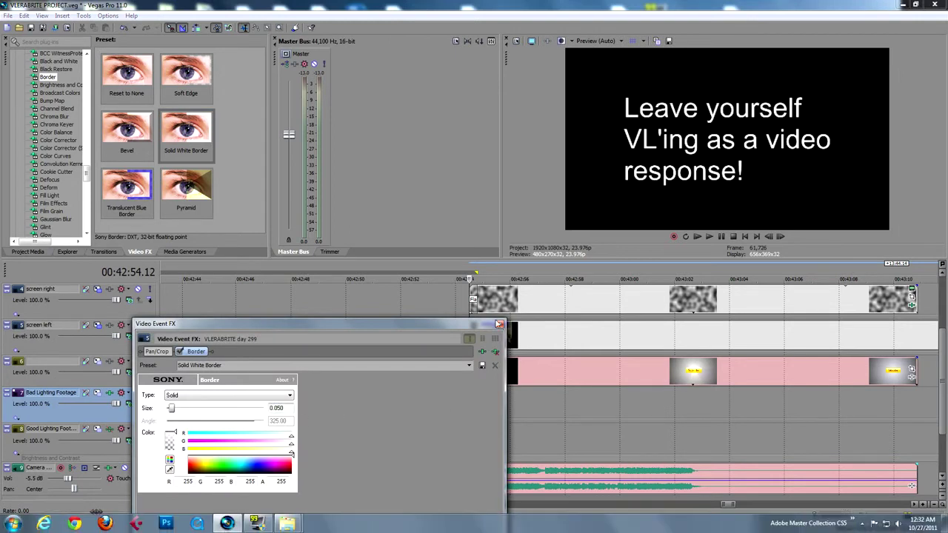
click(500, 323)
Step: Split the screen left clip at 00:43:10.21, where the other end screen clips finish, and delete the remainder
click(596, 342)
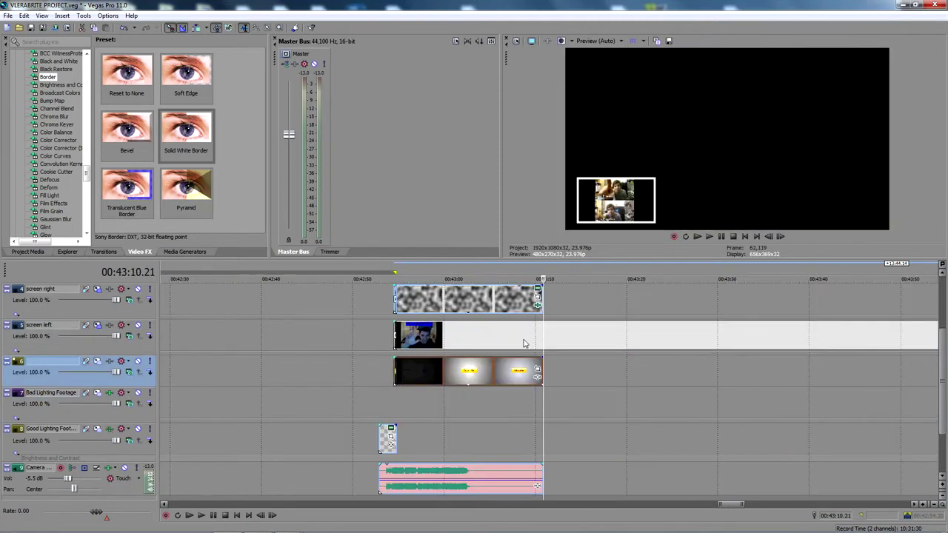
scroll(530, 343, up, 3)
scroll(532, 342, down, 3)
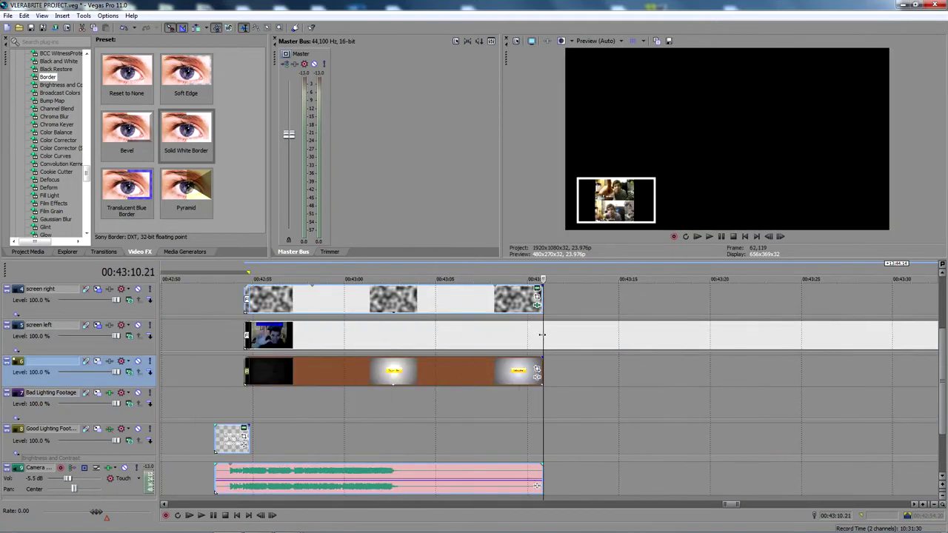
click(542, 337)
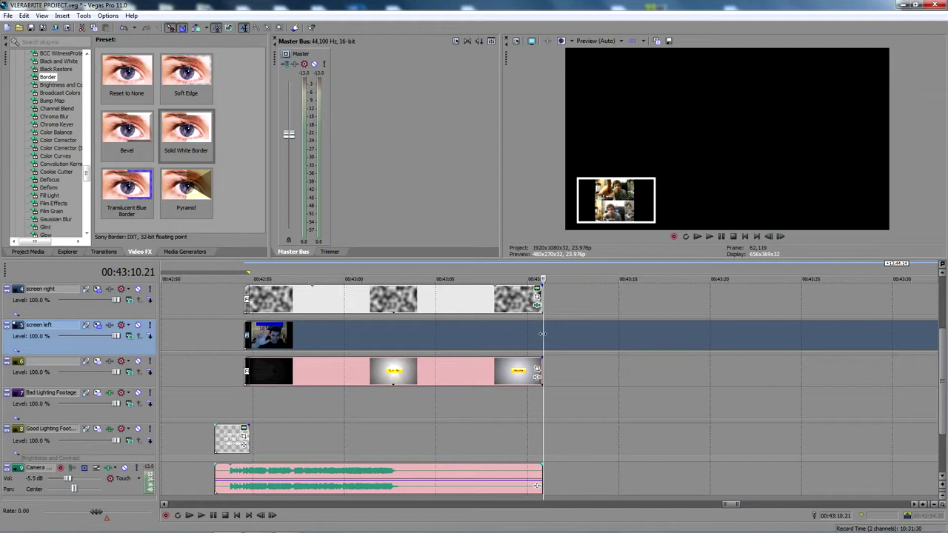
key(s)
click(562, 335)
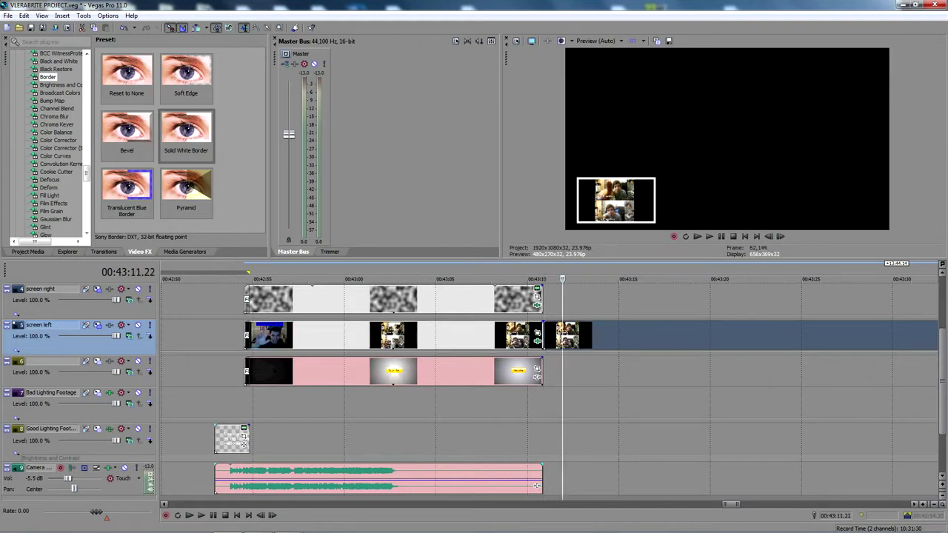
key(Delete)
Step: Play the end screen from its beginning to check the bordered and trimmed clip
scroll(557, 347, down, 3)
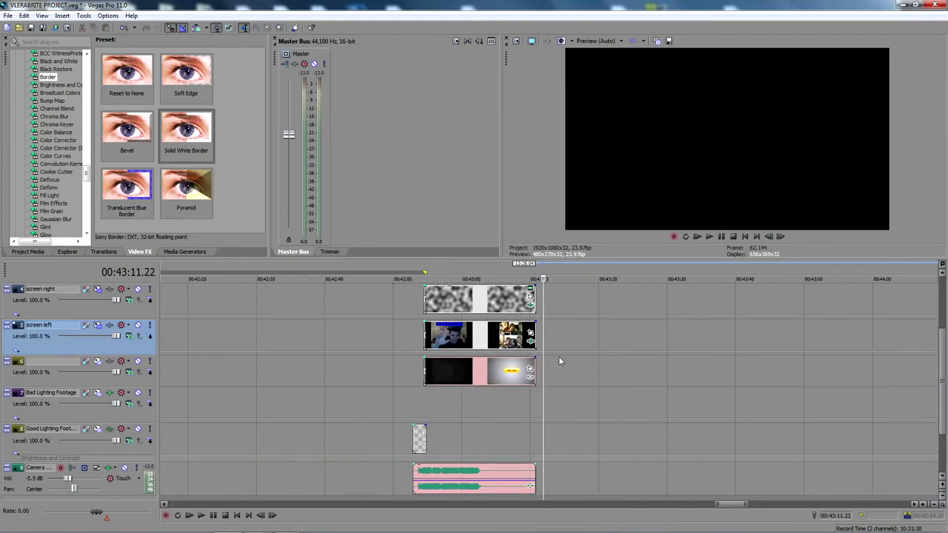
click(413, 399)
key(space)
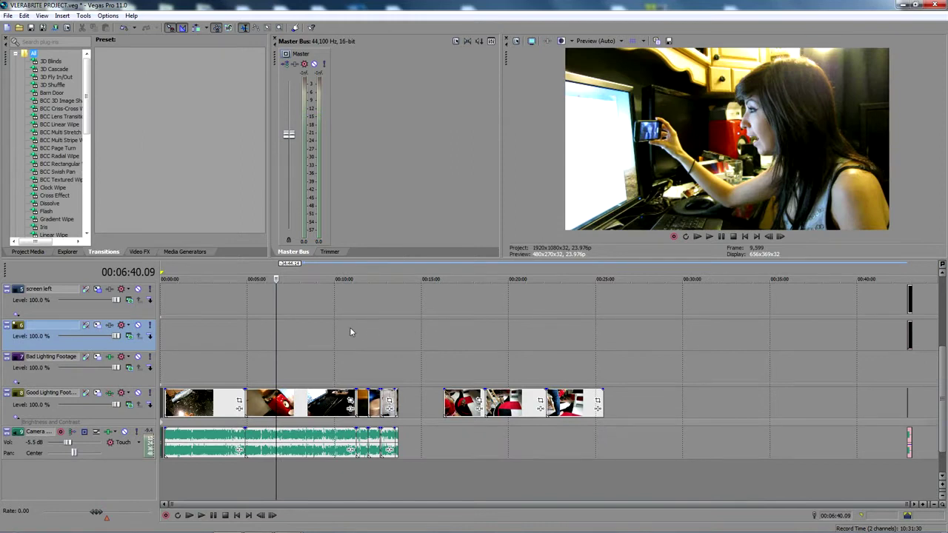
Step: Add a ProType Titler title with the Centered preset to unnamed track 6 at 00:04:52.00 and enlarge its generator window
click(186, 252)
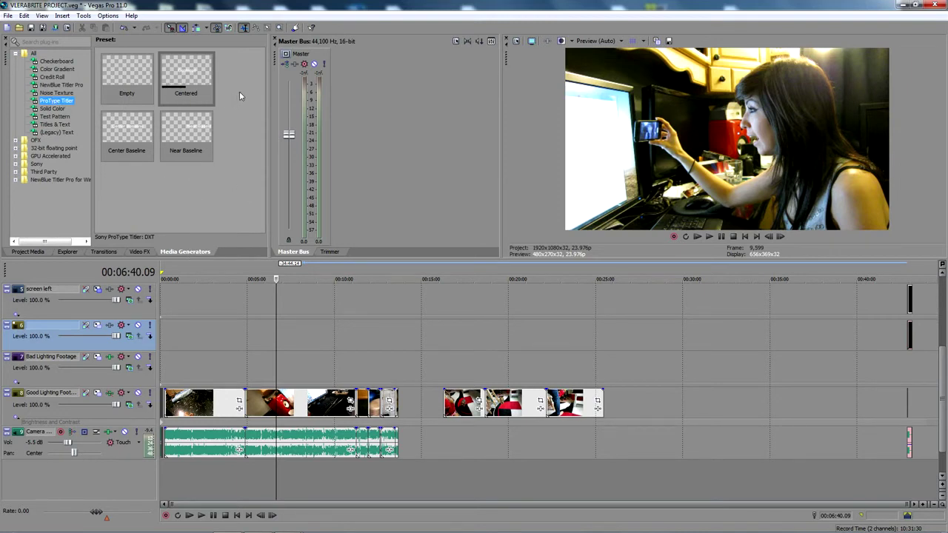
click(50, 85)
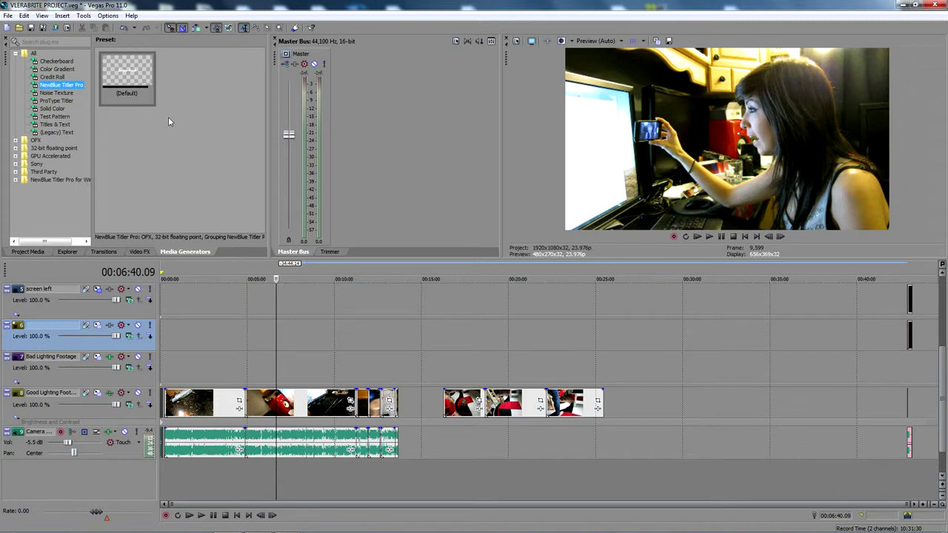
click(60, 101)
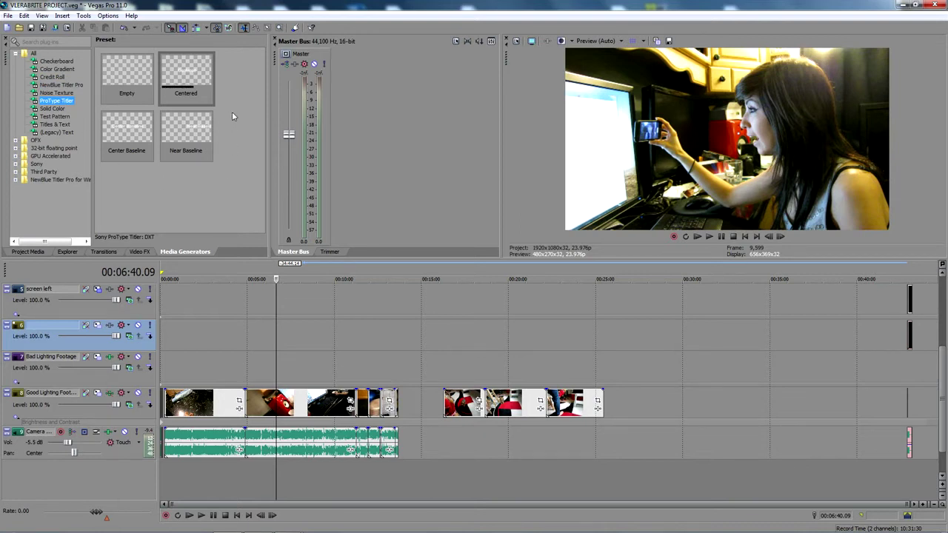
drag(183, 68, 245, 330)
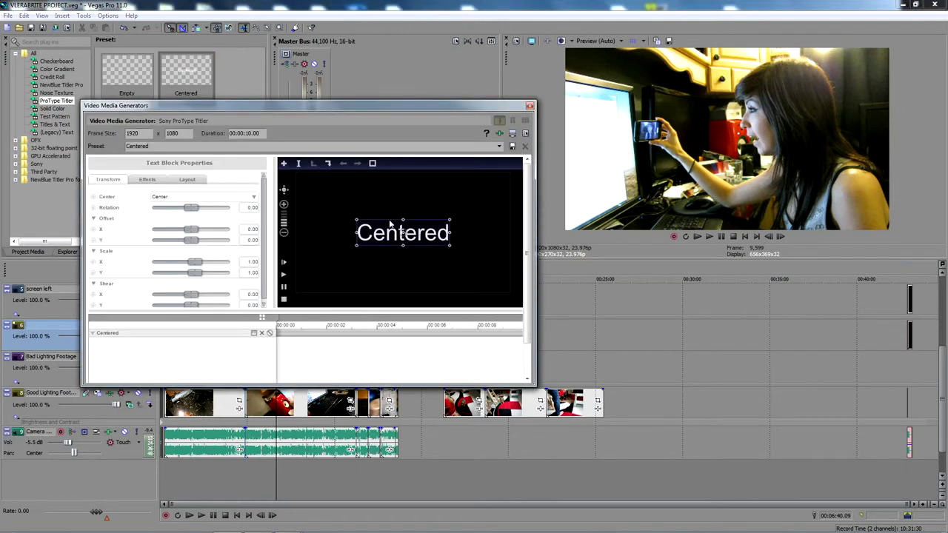
drag(529, 377, 708, 424)
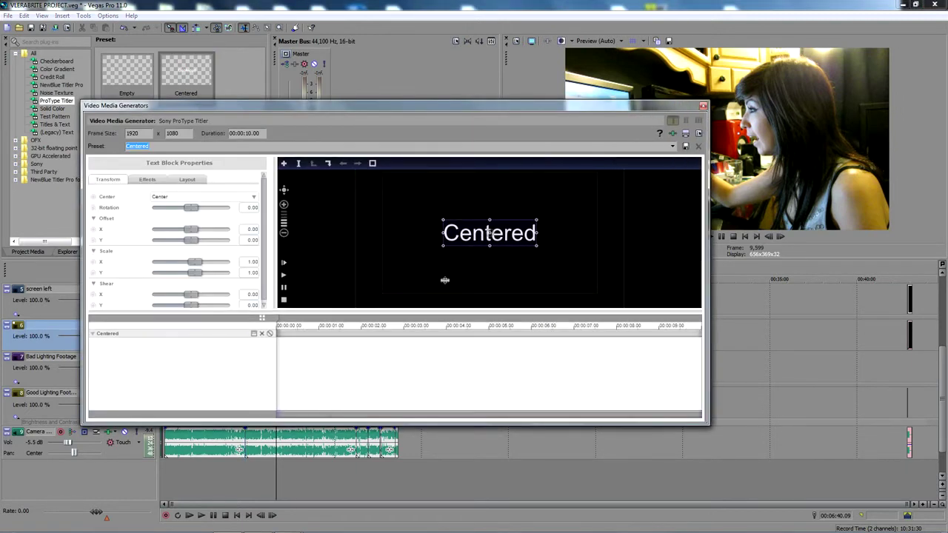
Step: Replace the placeholder title text with the person's first name followed by "looks funny!"
click(156, 181)
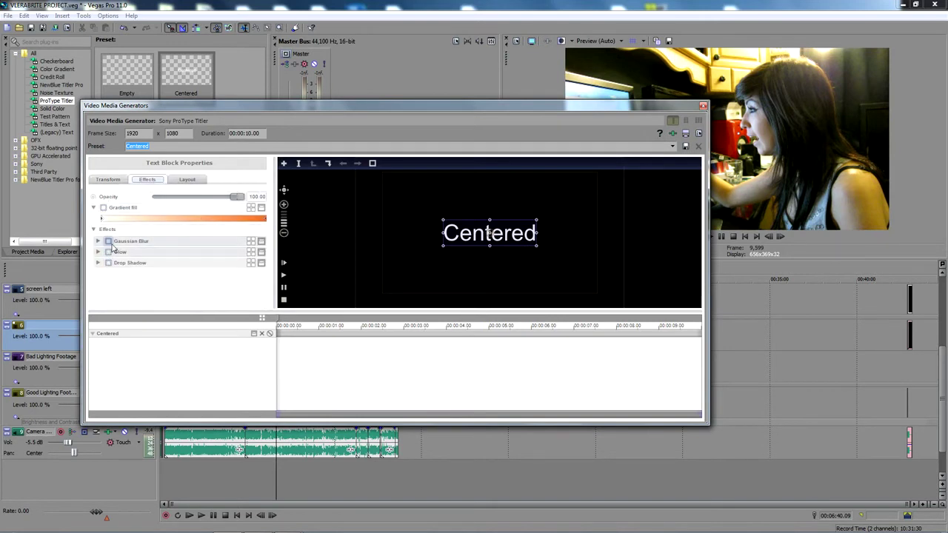
click(182, 180)
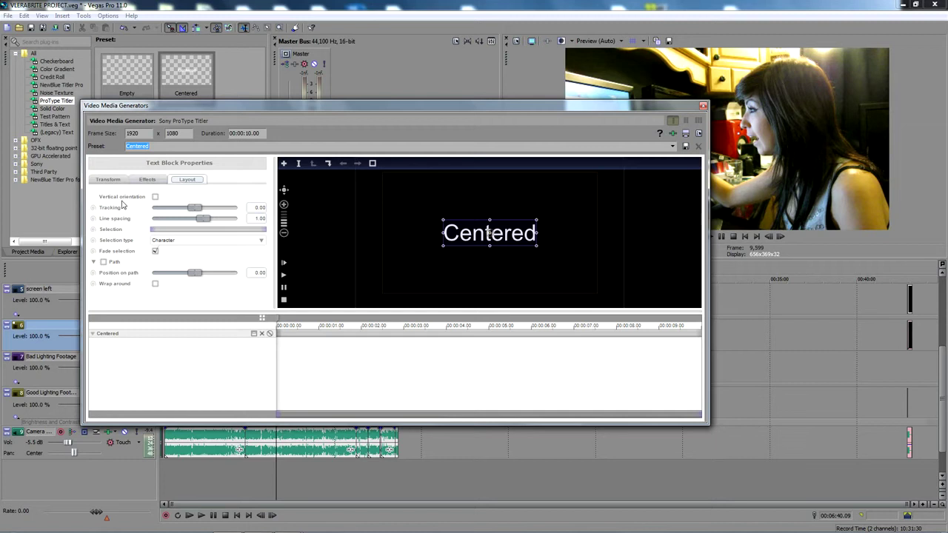
mouse_move(204, 222)
mouse_down()
mouse_move(193, 209)
mouse_move(210, 216)
mouse_move(194, 223)
mouse_up()
double_click(448, 235)
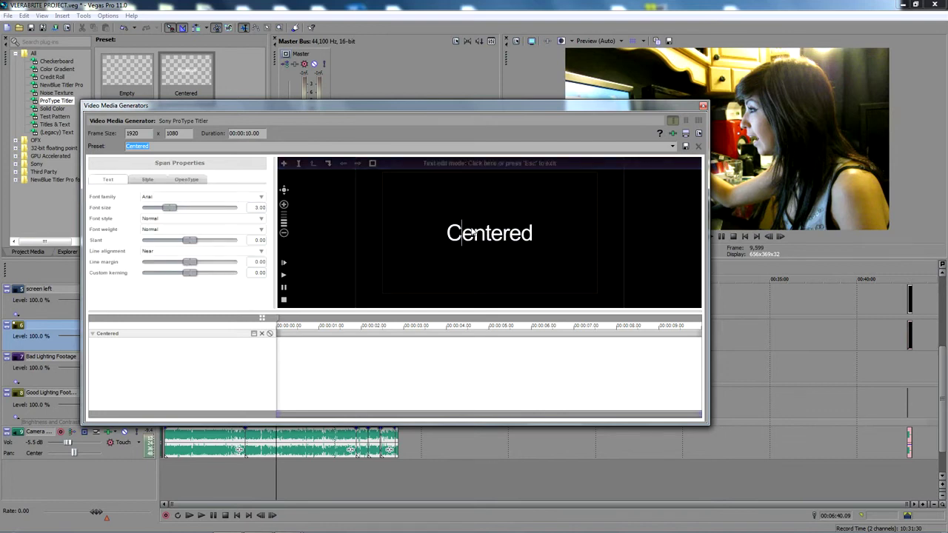
key(ctrl+a)
text(Sabr)
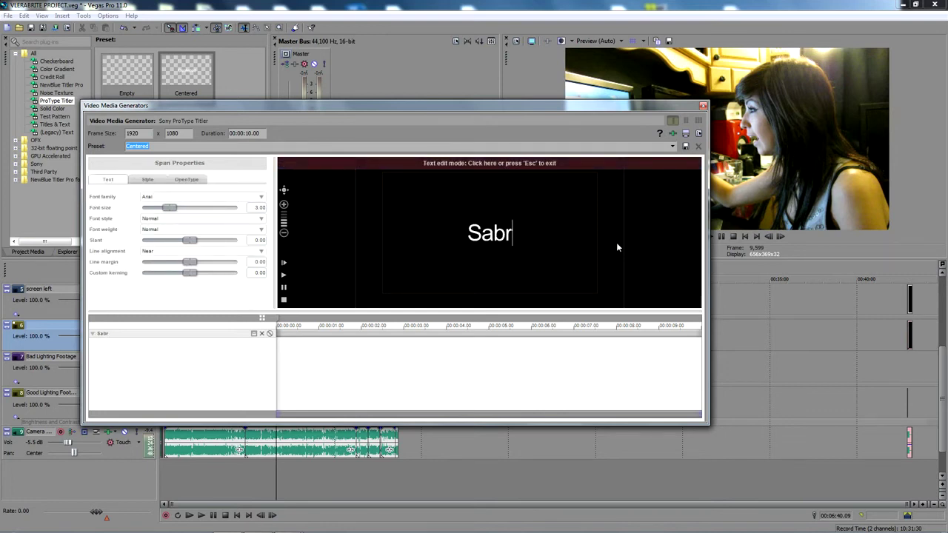
text(ina looks funny!)
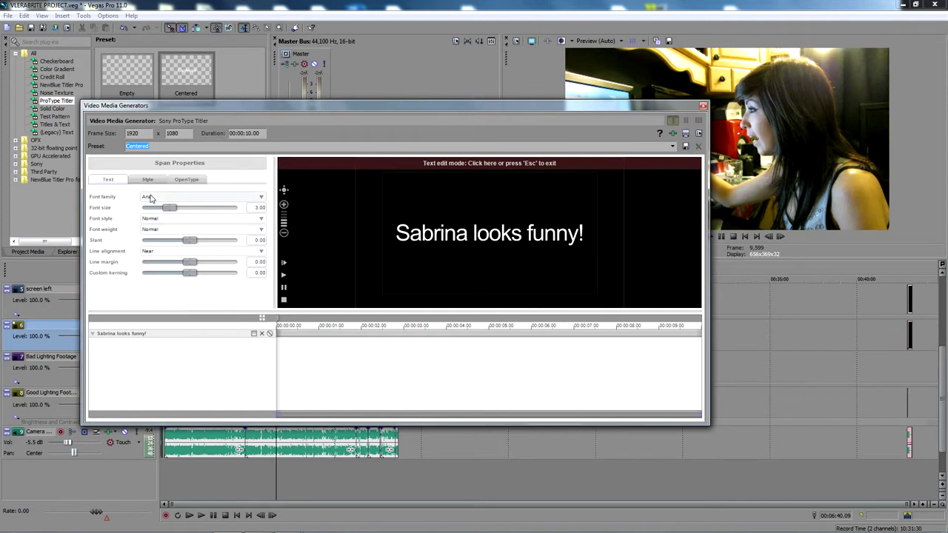
Step: Set the font of the whole title text to Loveable Scruff
drag(585, 235, 383, 237)
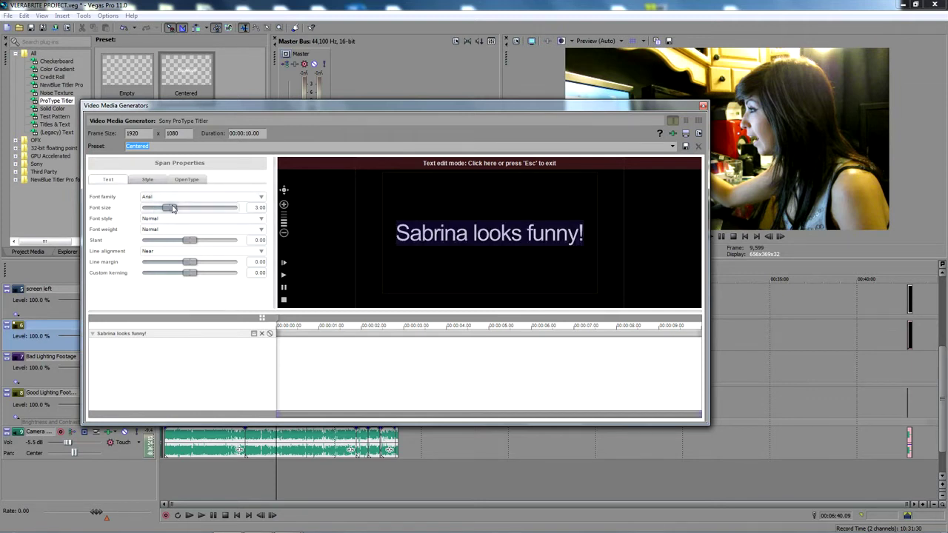
click(261, 199)
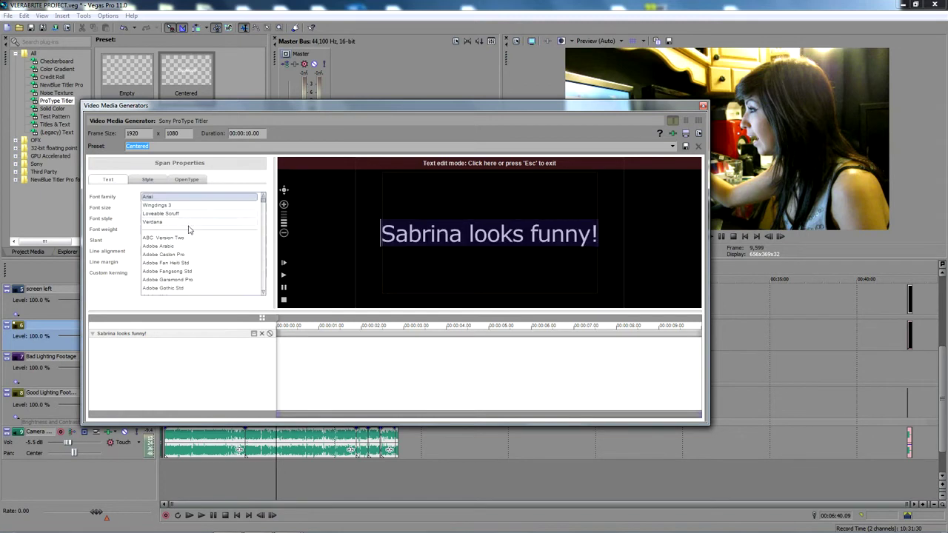
scroll(222, 246, down, 10)
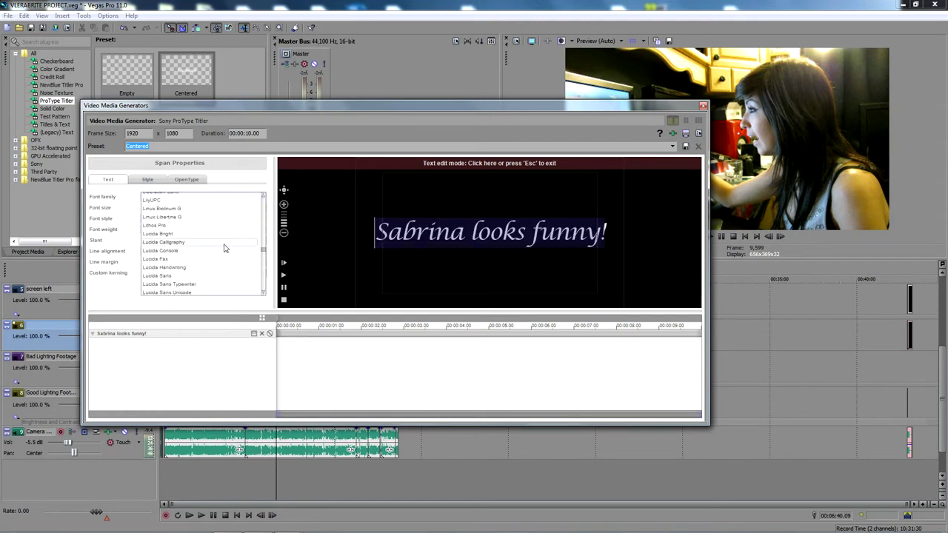
scroll(208, 247, down, 3)
scroll(198, 245, up, 3)
drag(263, 250, 262, 193)
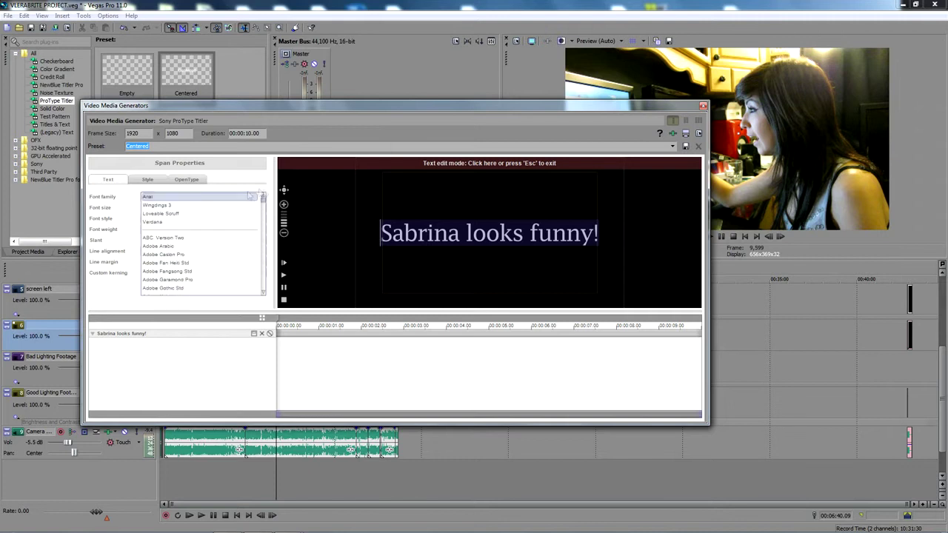
click(171, 213)
mouse_move(404, 232)
mouse_down()
mouse_move(577, 228)
mouse_move(415, 237)
mouse_up()
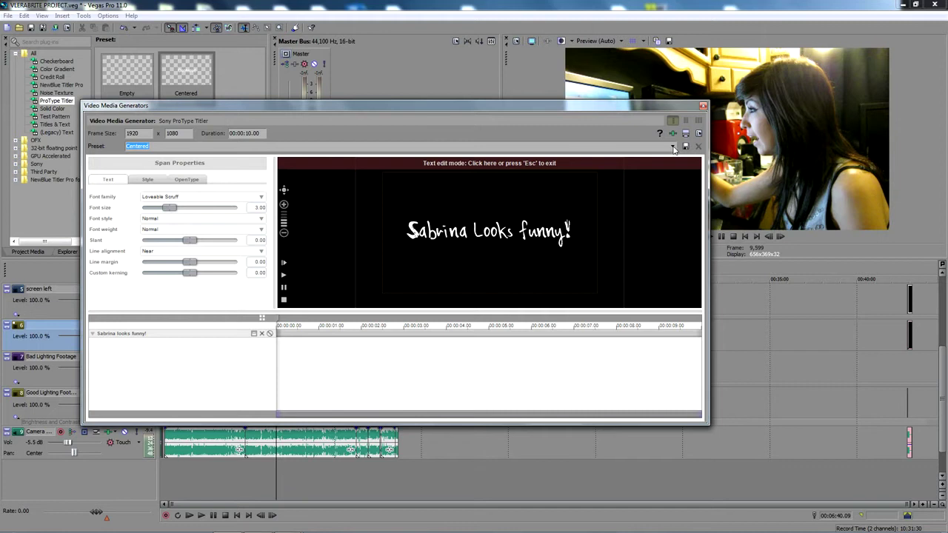
Step: Preview the title over the footage at 00:04:52.00, with the generator window moved clear of the video preview
drag(671, 107, 716, 438)
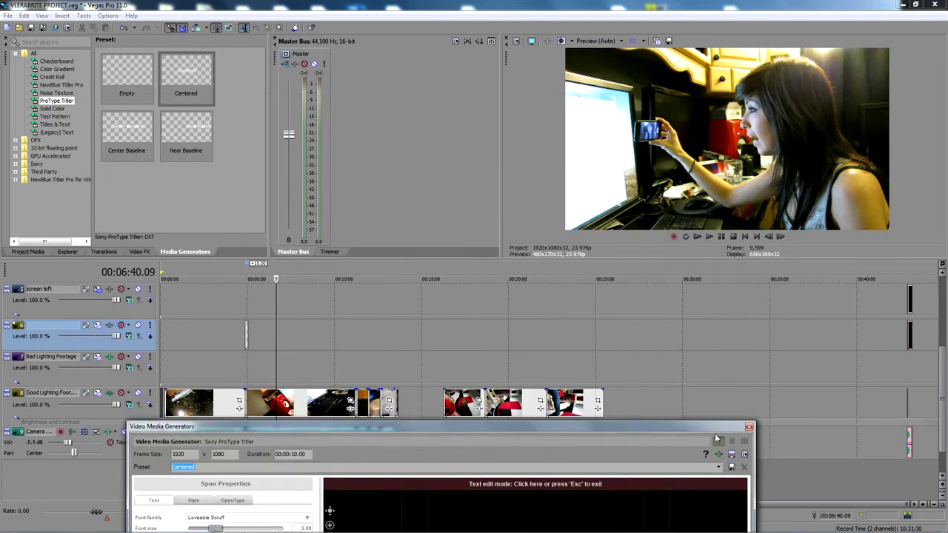
click(250, 314)
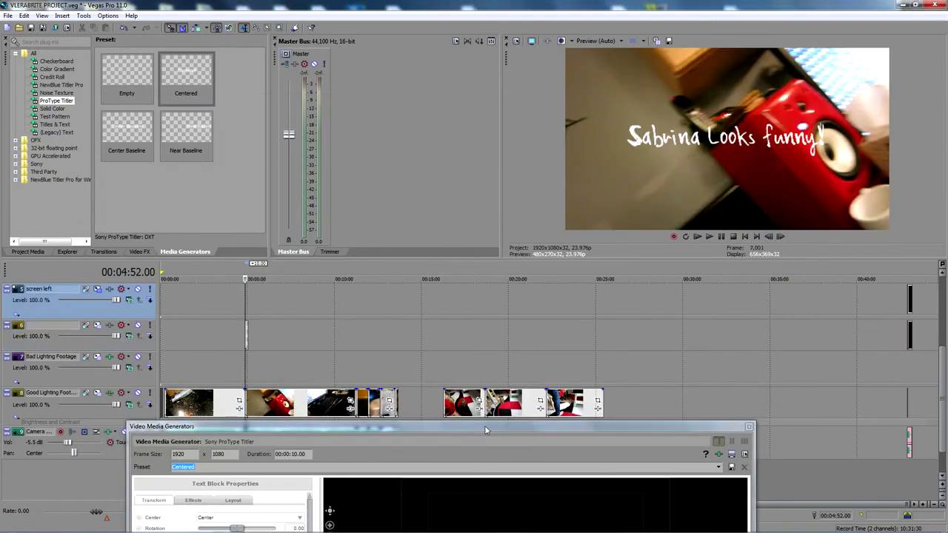
drag(485, 425, 644, 124)
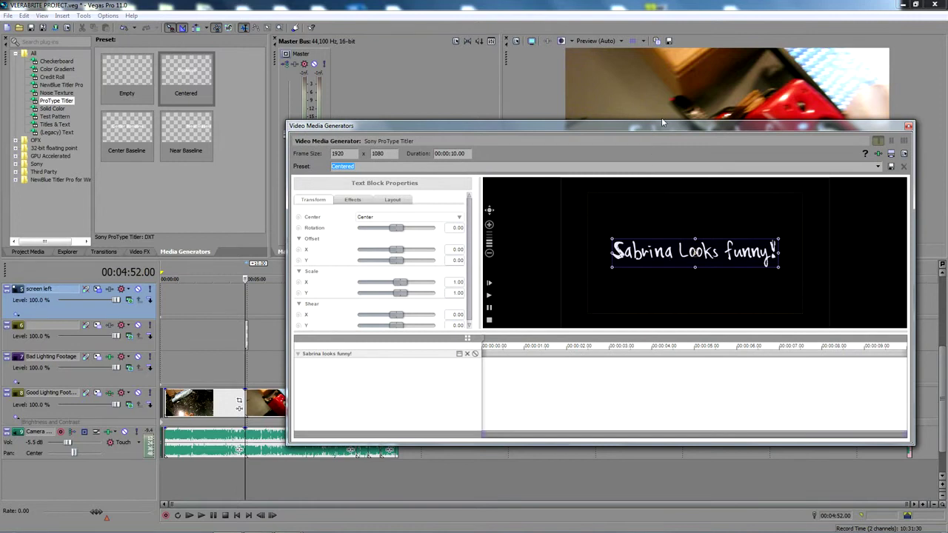
drag(661, 120, 670, 268)
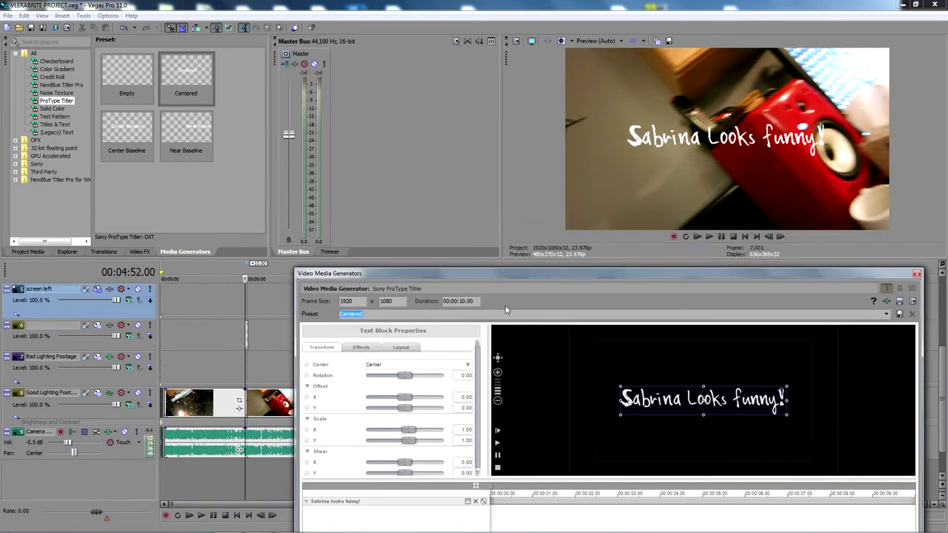
drag(597, 272, 307, 177)
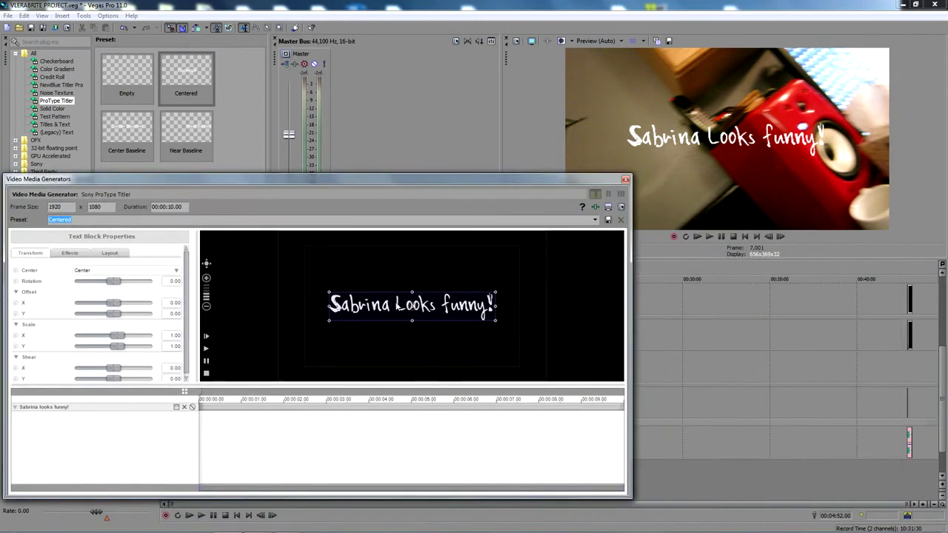
Step: Delete the title's text block and insert the Double Flash Glow animated text from the Collections in its place
click(184, 407)
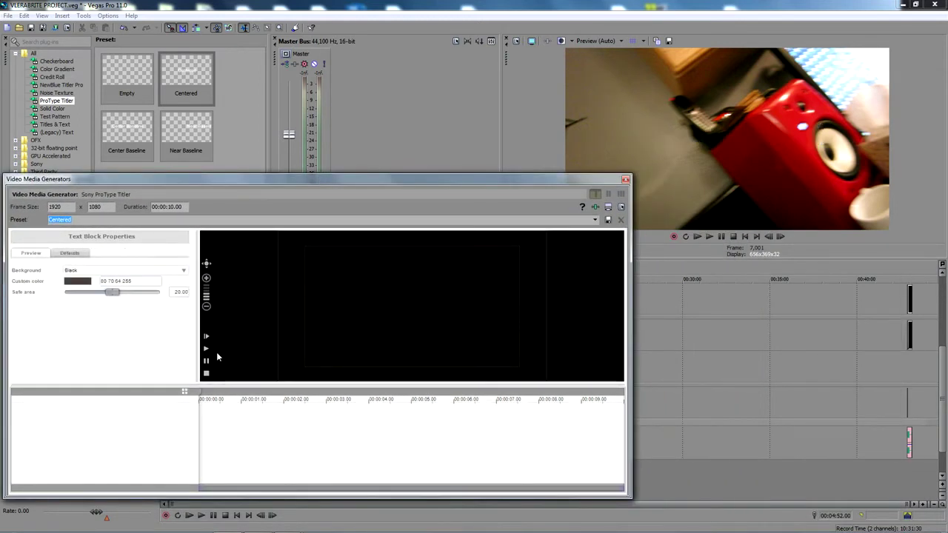
click(185, 393)
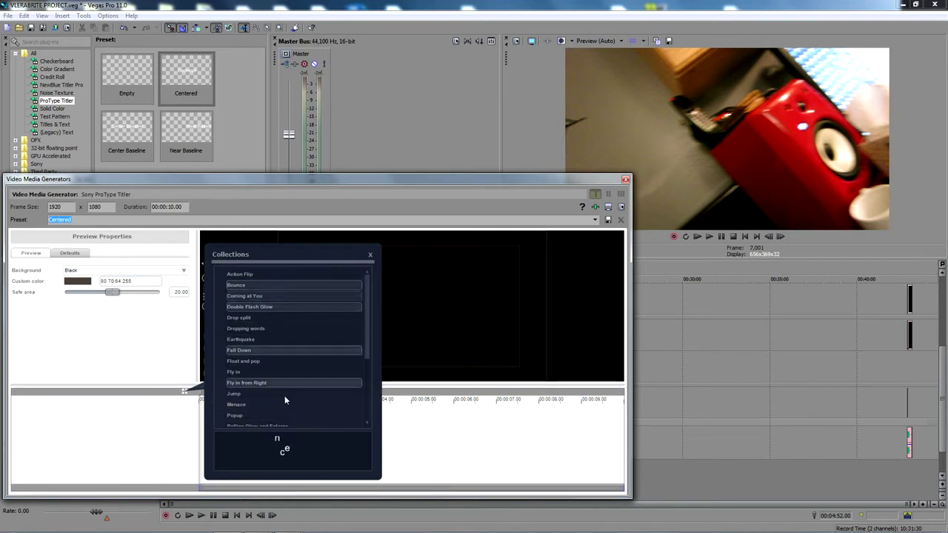
click(247, 307)
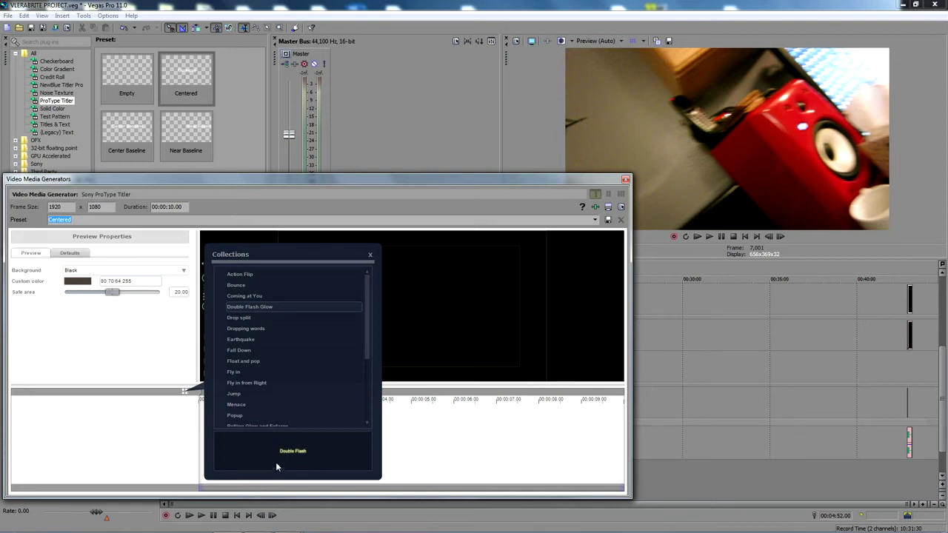
double_click(261, 307)
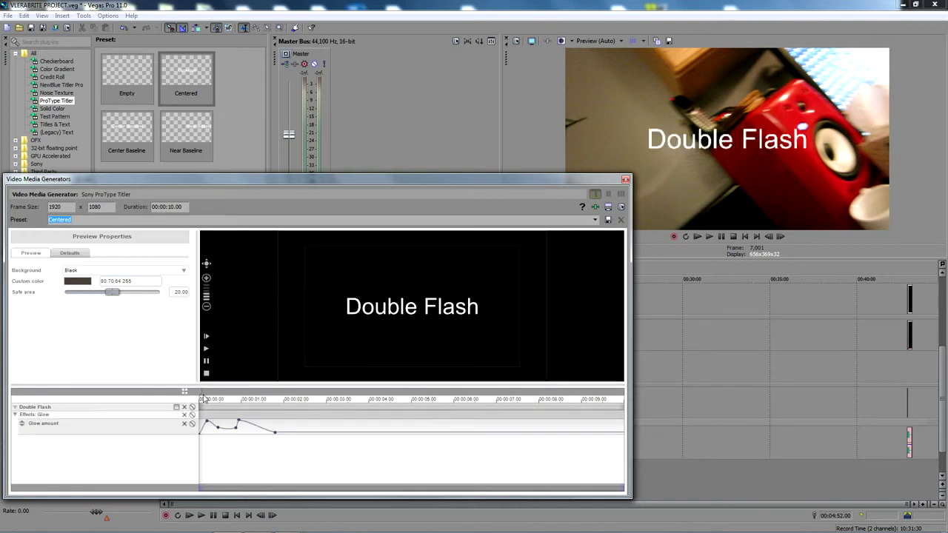
drag(230, 398, 202, 389)
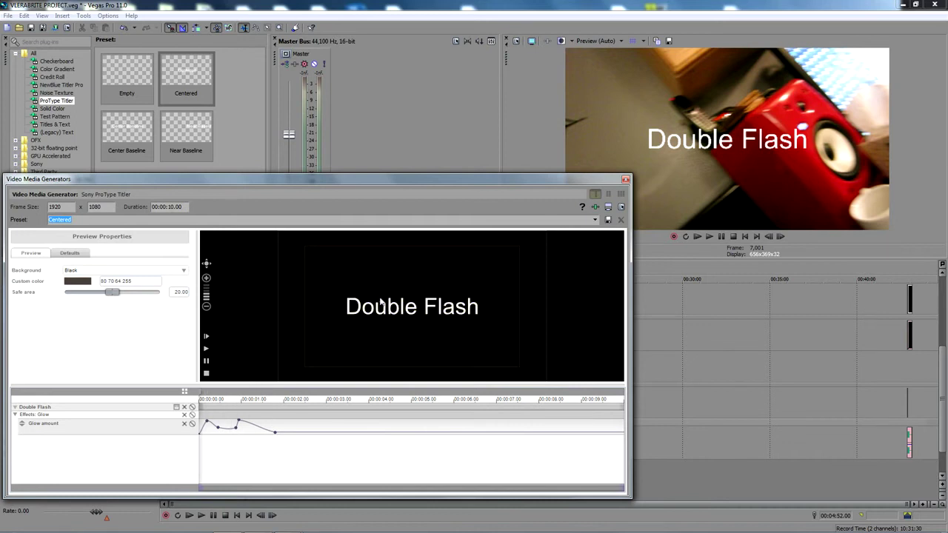
Step: Replace the "Double Flash" title text with the person's first name followed by "looks pretty!"
click(369, 307)
click(369, 307)
drag(347, 307, 543, 308)
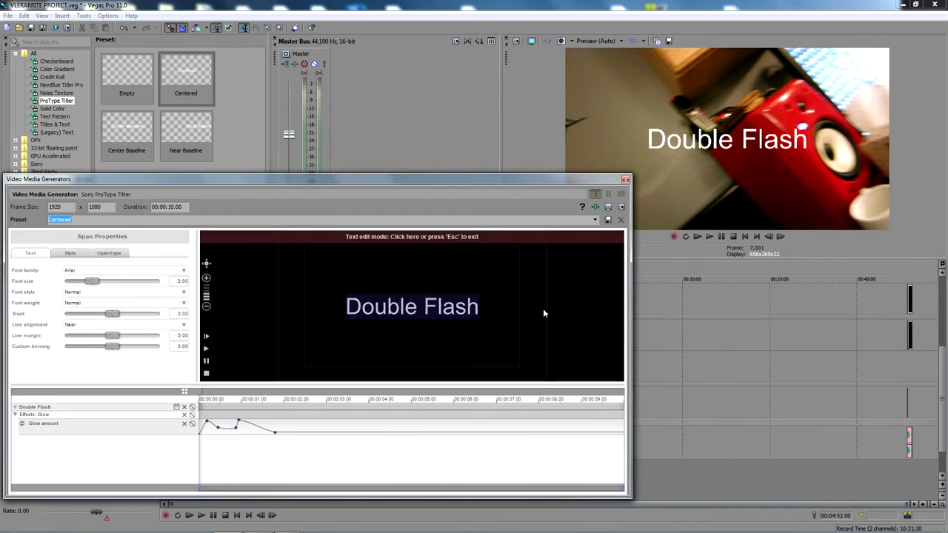
text(Sabrina looks )
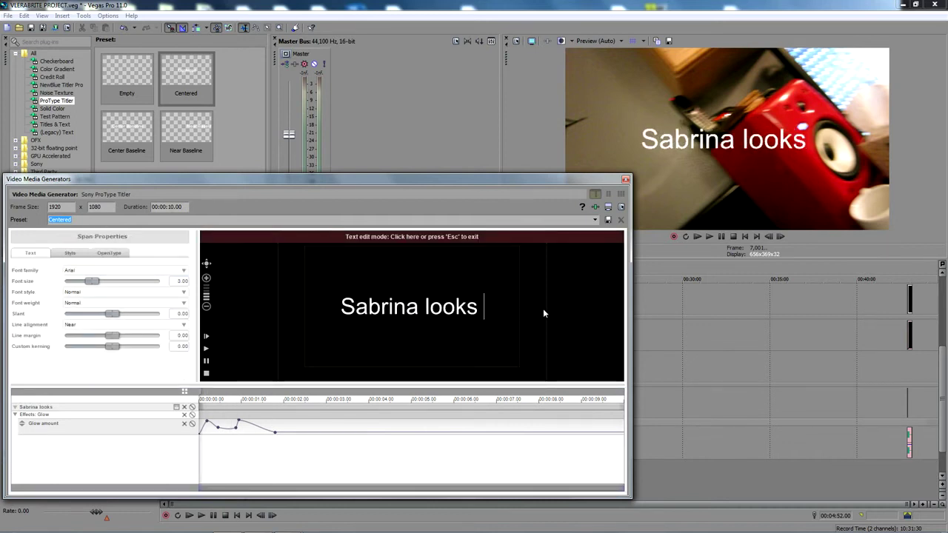
text(pretty!)
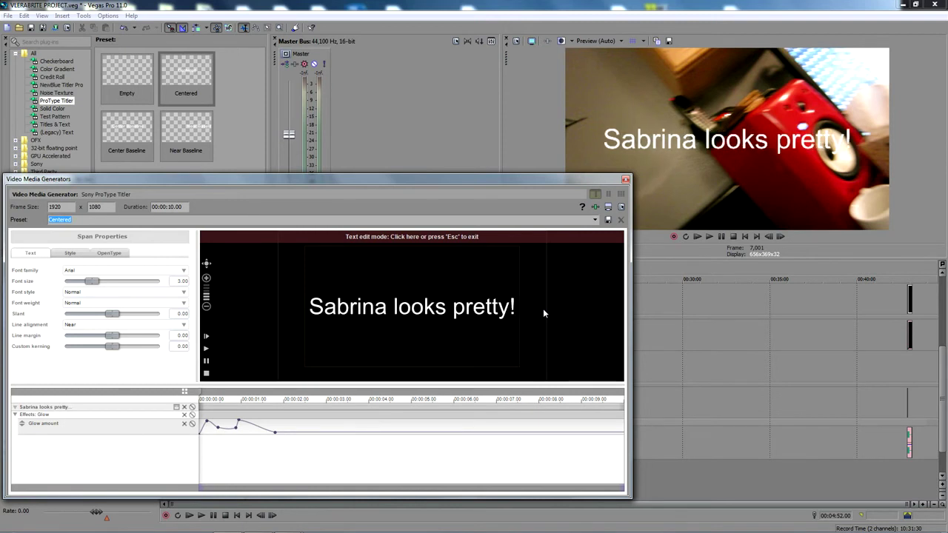
Step: Tighten the letter spacing of the whole title text block to a tracking of -0.23
key(ctrl+a)
click(107, 254)
click(275, 241)
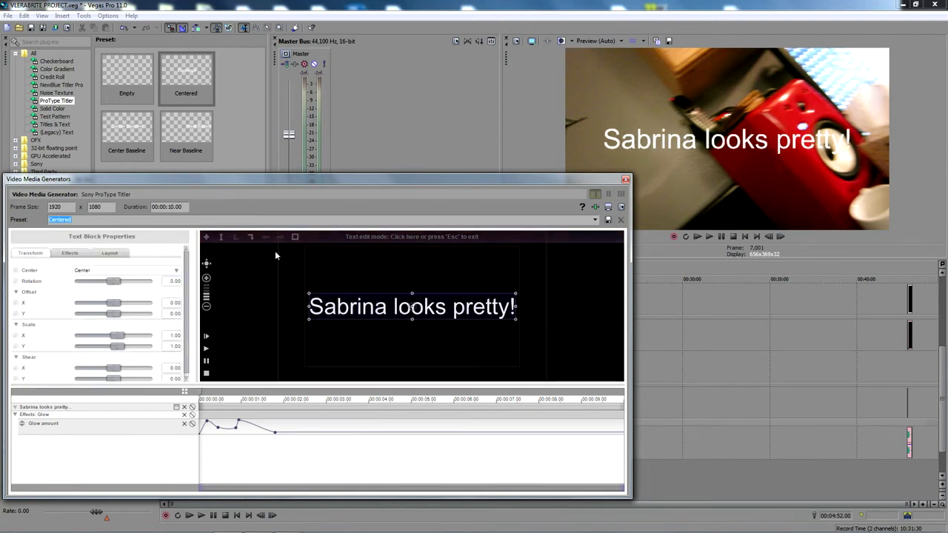
click(78, 255)
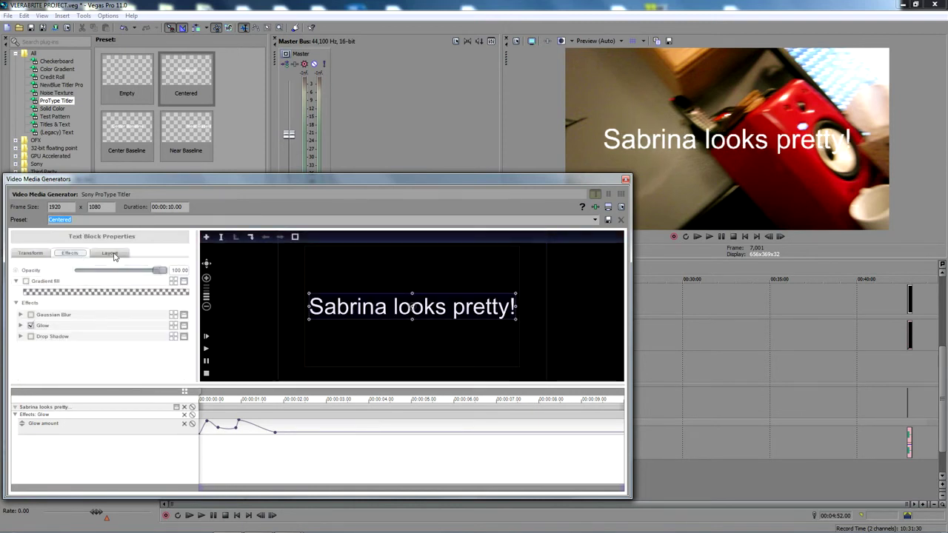
click(109, 256)
mouse_move(116, 283)
mouse_down()
mouse_move(104, 284)
mouse_move(115, 285)
mouse_up()
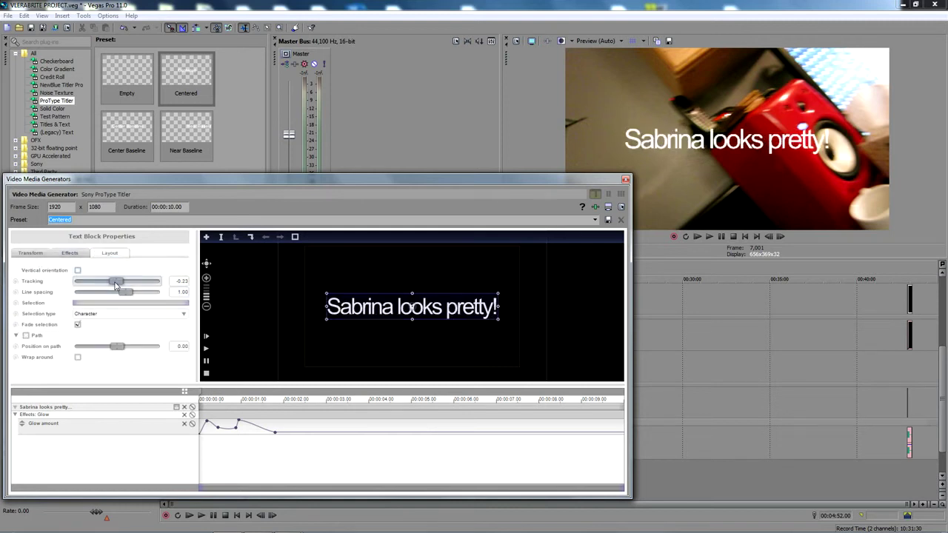
Step: Close the title generator and play the animated title over the footage from 00:04:52.00
click(626, 180)
key(space)
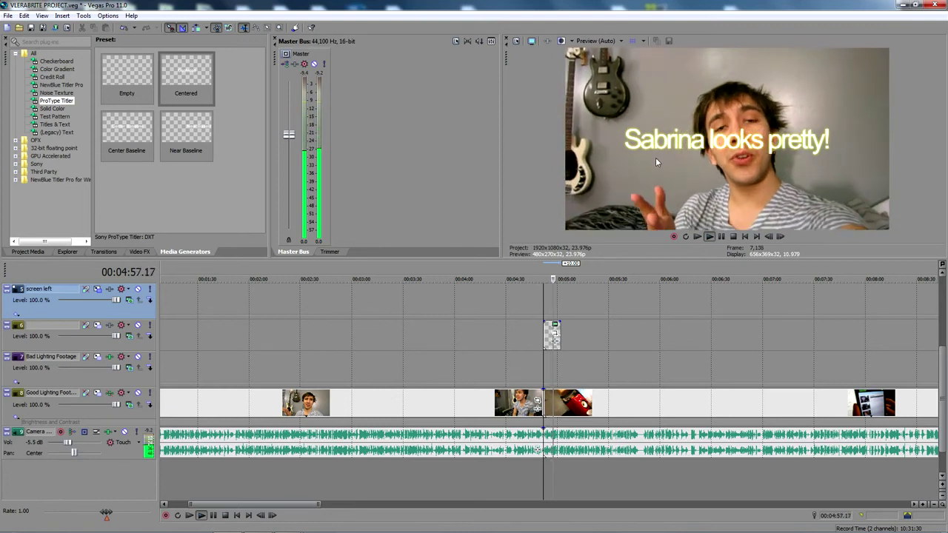
key(space)
Step: Move the title event to start at 00:05:18.13 and extend its end to about 00:07:28
drag(558, 332, 603, 332)
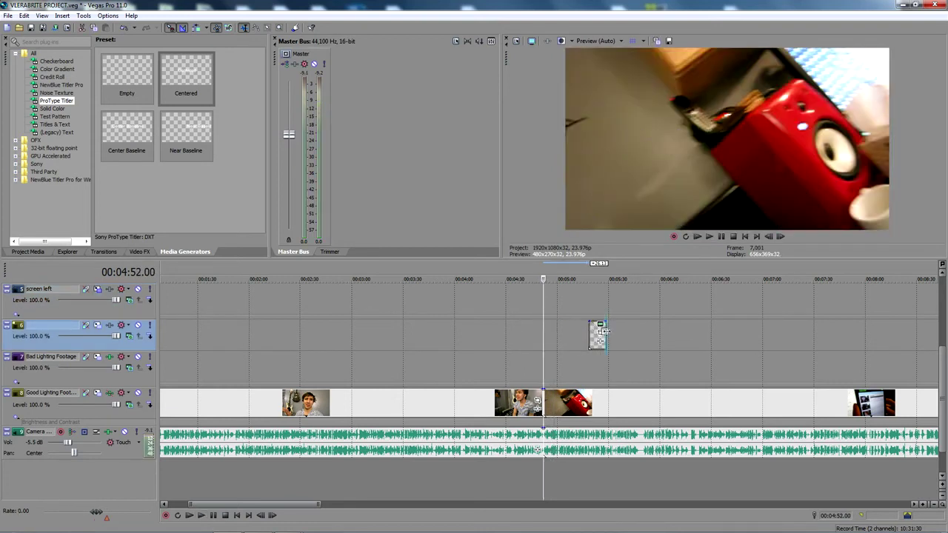
drag(604, 332, 811, 338)
click(592, 308)
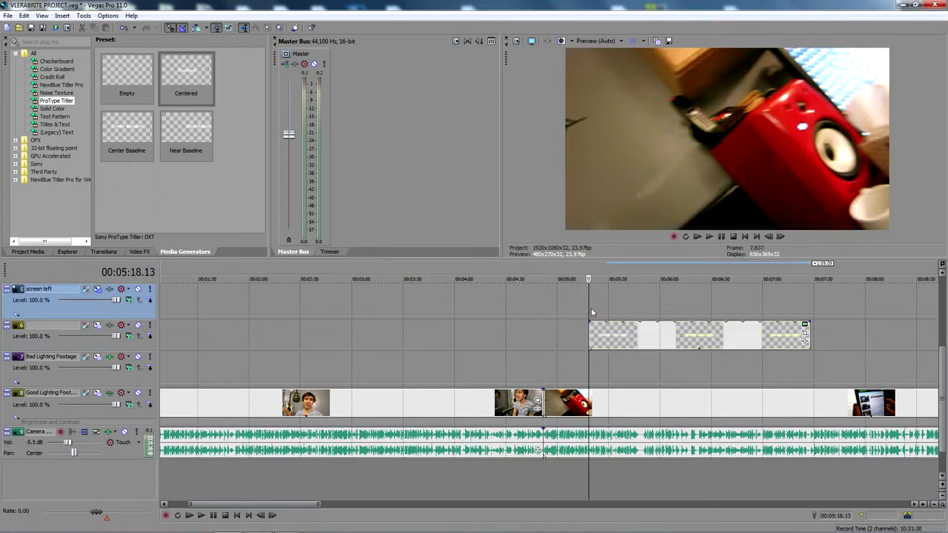
Step: Play the title with its track temporarily soloed, and check it over the footage at several points between 00:05:18 and 00:07:00
key(space)
click(150, 325)
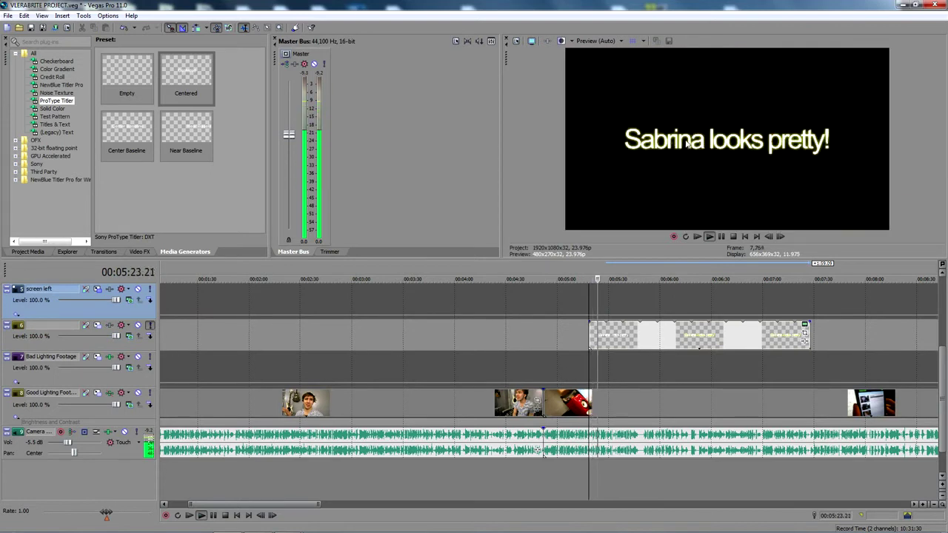
key(space)
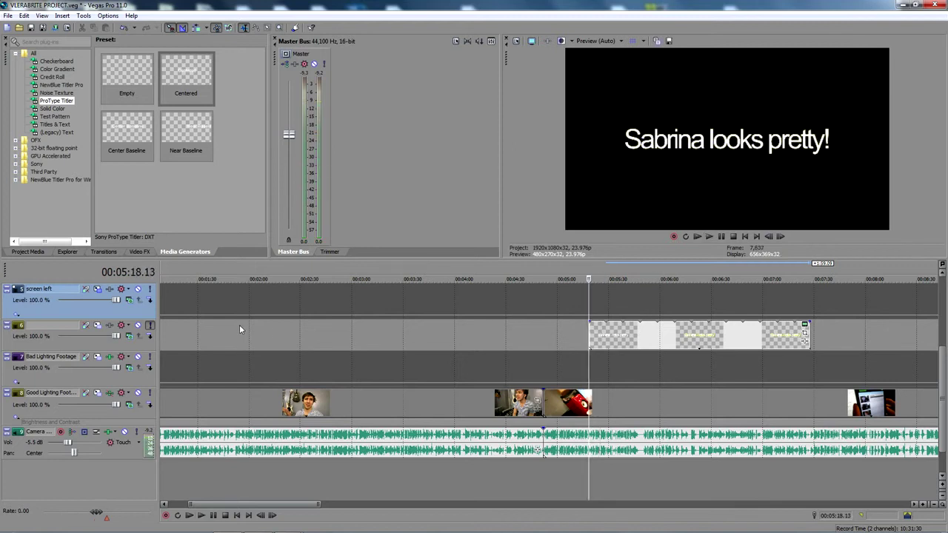
click(151, 326)
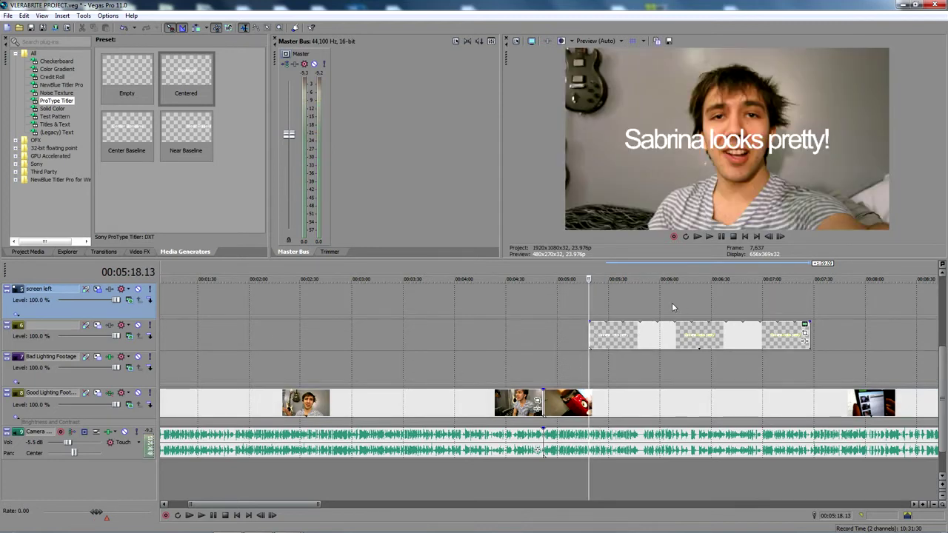
click(639, 302)
click(746, 296)
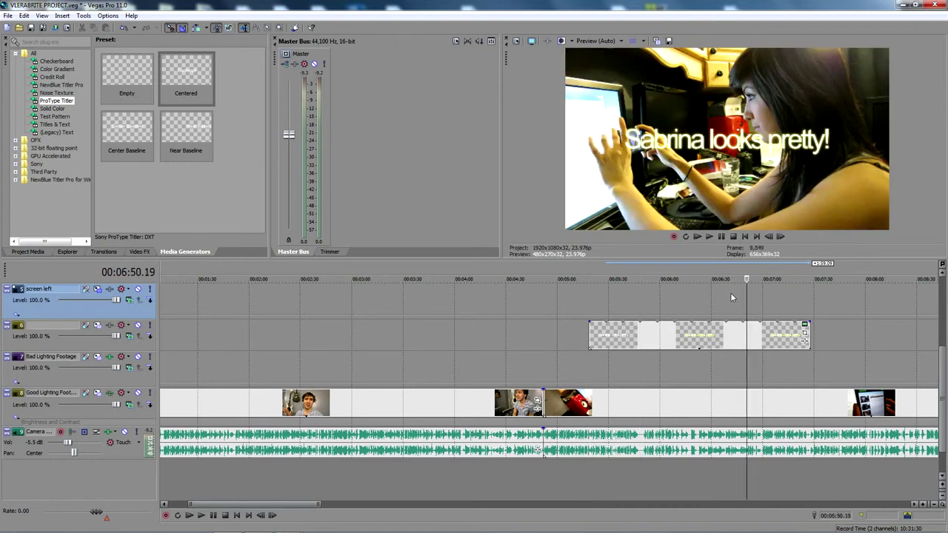
click(767, 293)
click(664, 300)
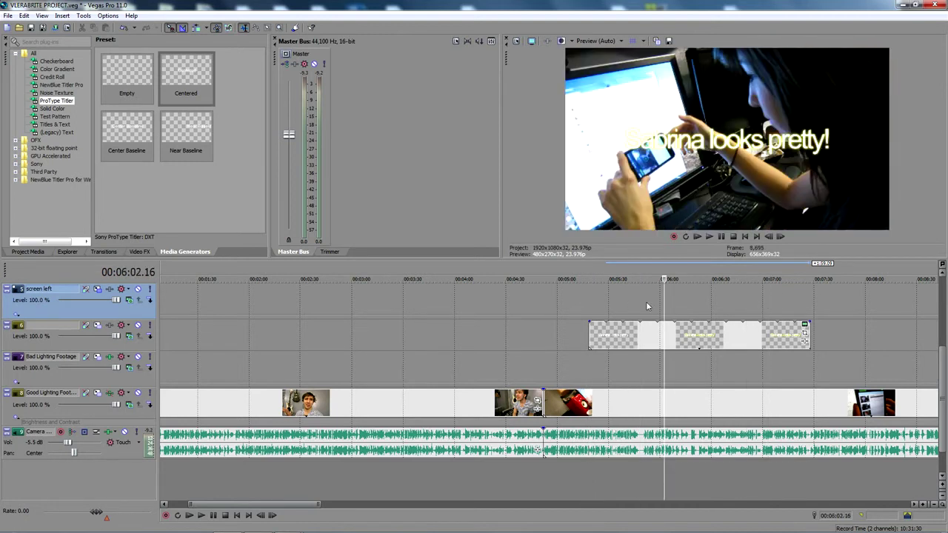
click(613, 298)
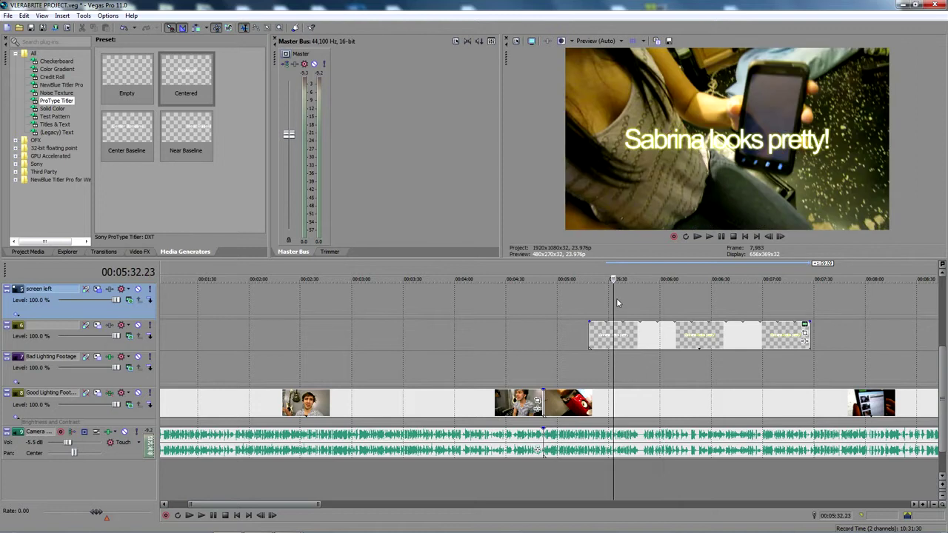
click(645, 330)
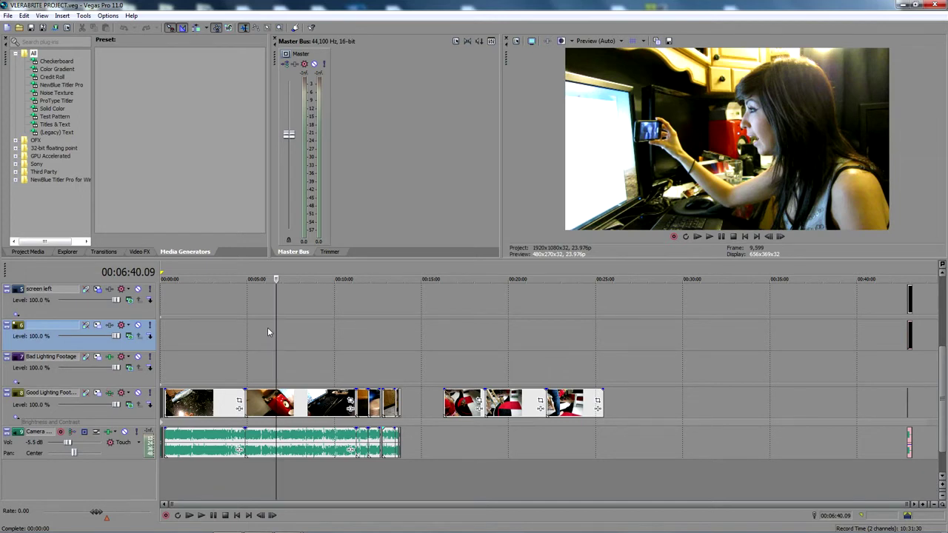
Step: Add the GPU-accelerated Sony Stabilize plug-in as a media effect on the second good-lighting clip, at 00:07:42.16
click(314, 364)
click(291, 363)
click(322, 365)
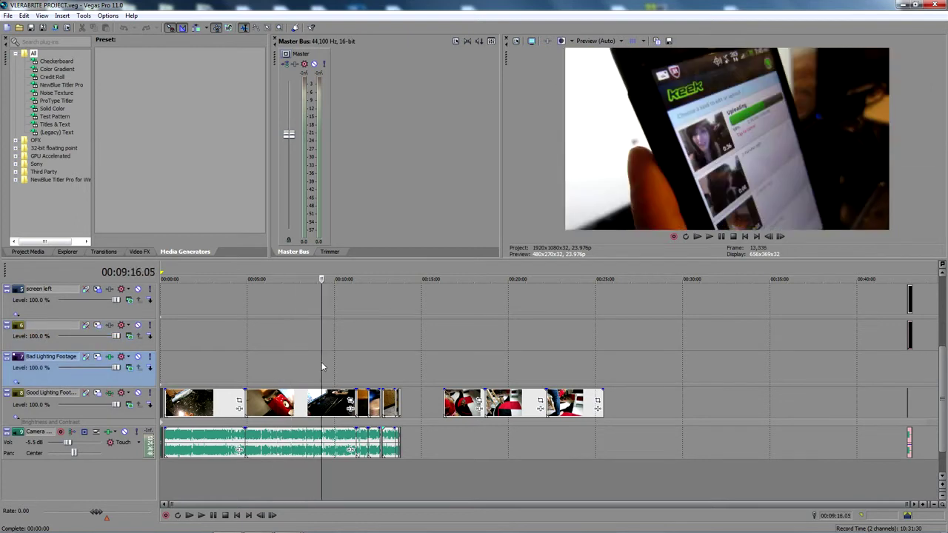
click(309, 360)
click(290, 363)
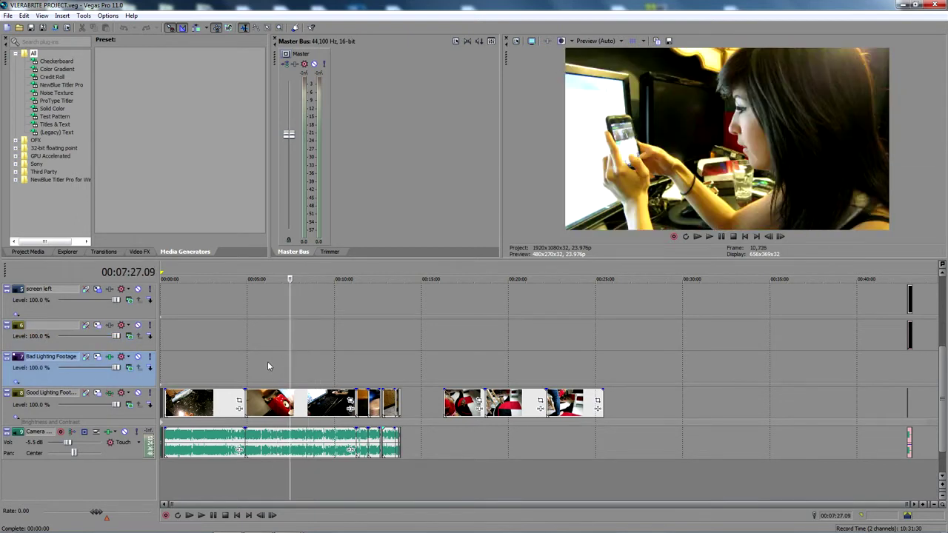
click(296, 407)
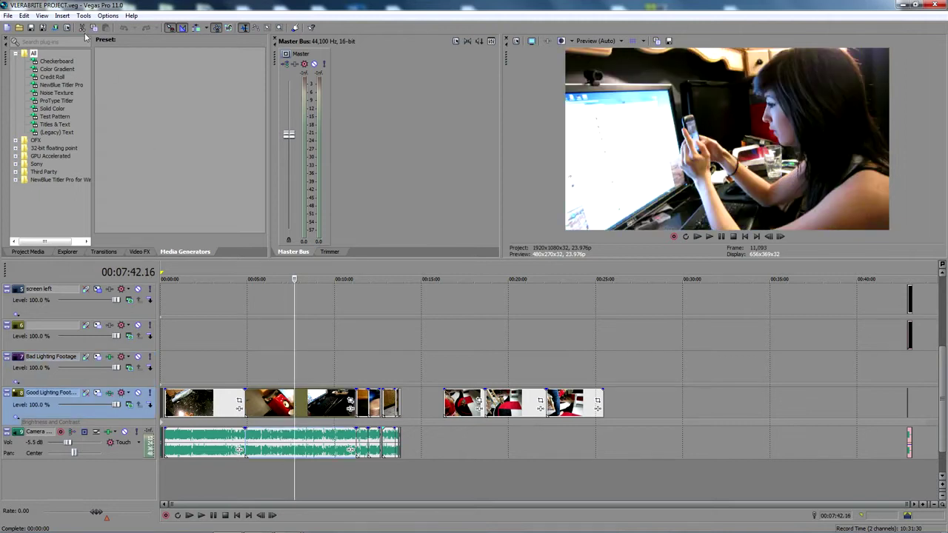
click(83, 15)
mouse_move(210, 37)
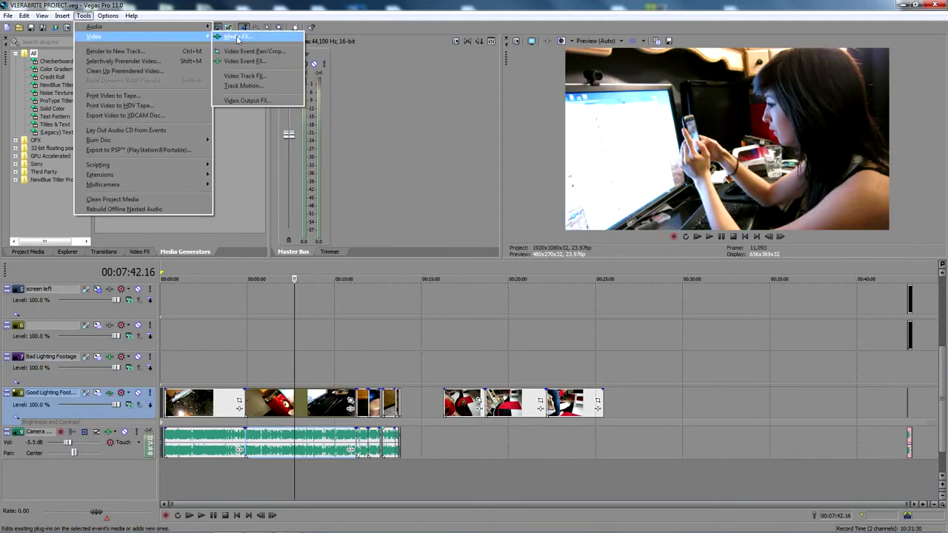
click(240, 37)
click(99, 190)
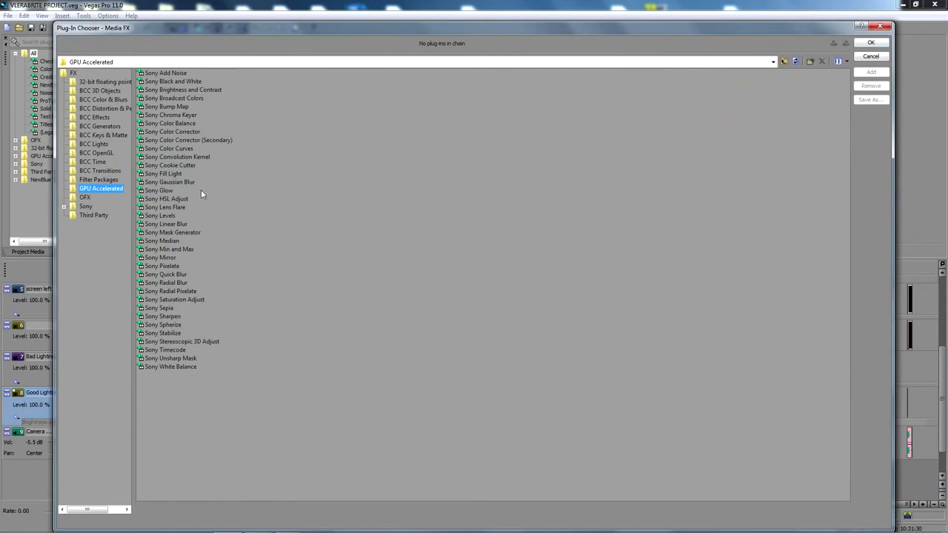
click(161, 334)
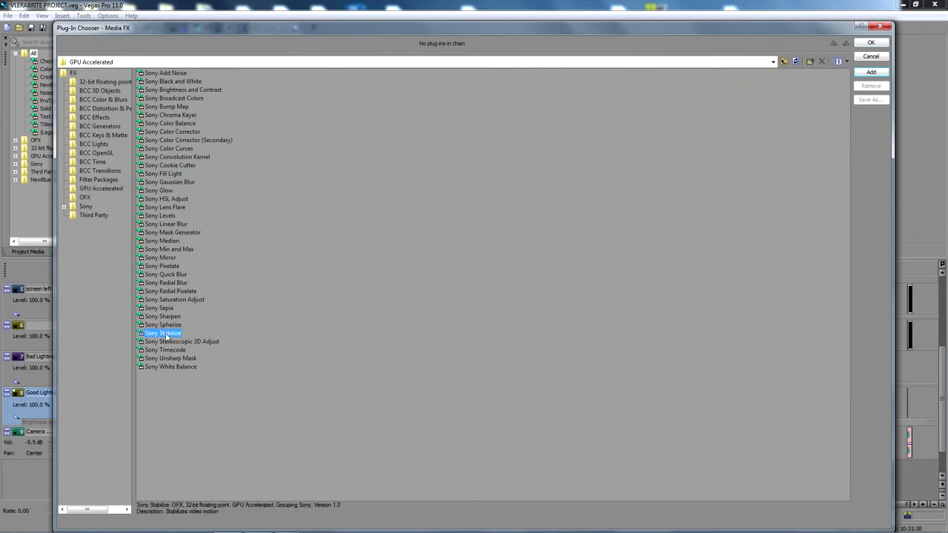
click(868, 73)
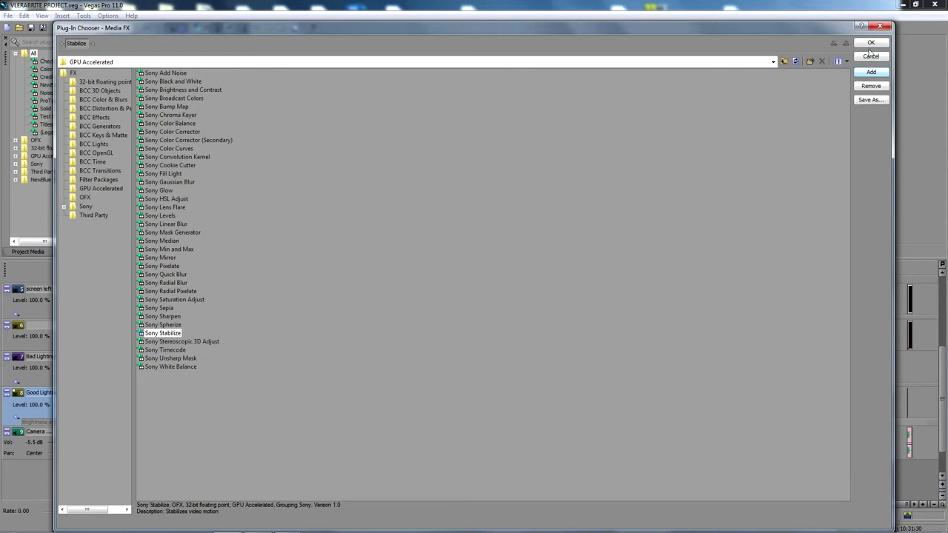
click(871, 43)
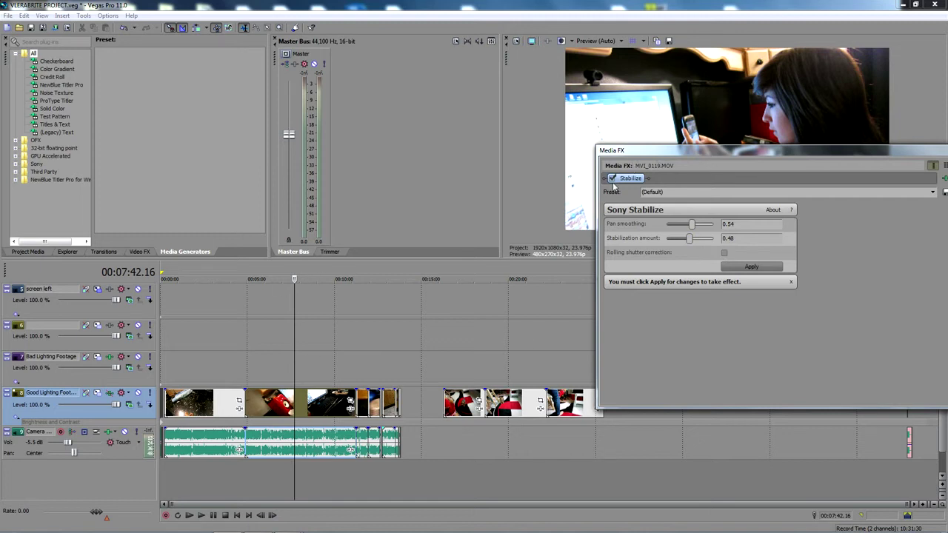
Step: Move the Stabilize settings window clear of the video preview and close it, keeping the default preset
drag(835, 154, 427, 93)
click(525, 104)
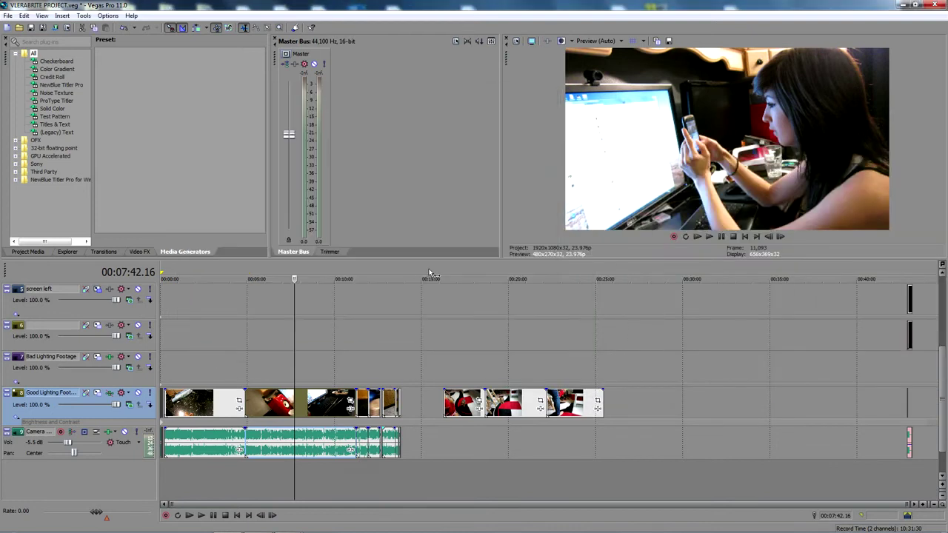
click(303, 339)
click(277, 341)
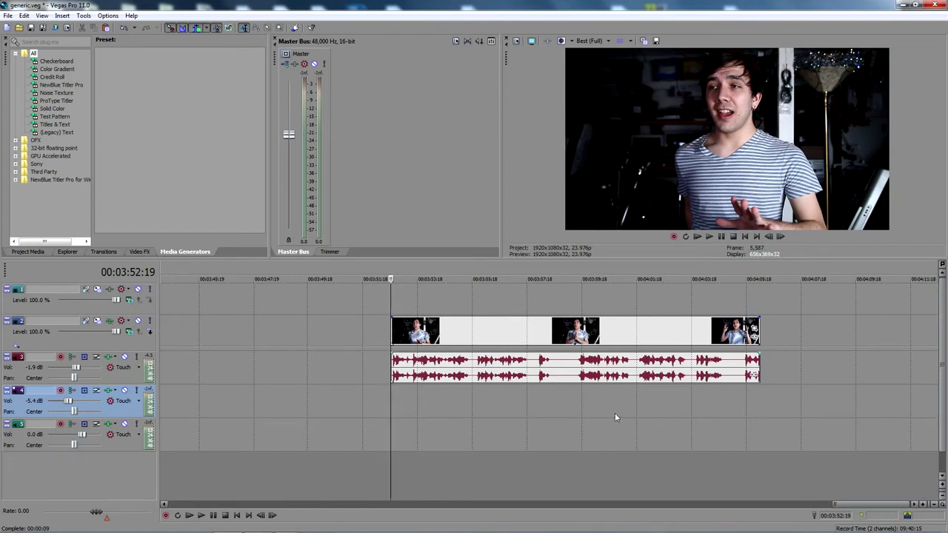
Step: Play the talking clip in the generic.veg project and split its video and audio at the pause at 00:03:55.15
key(space)
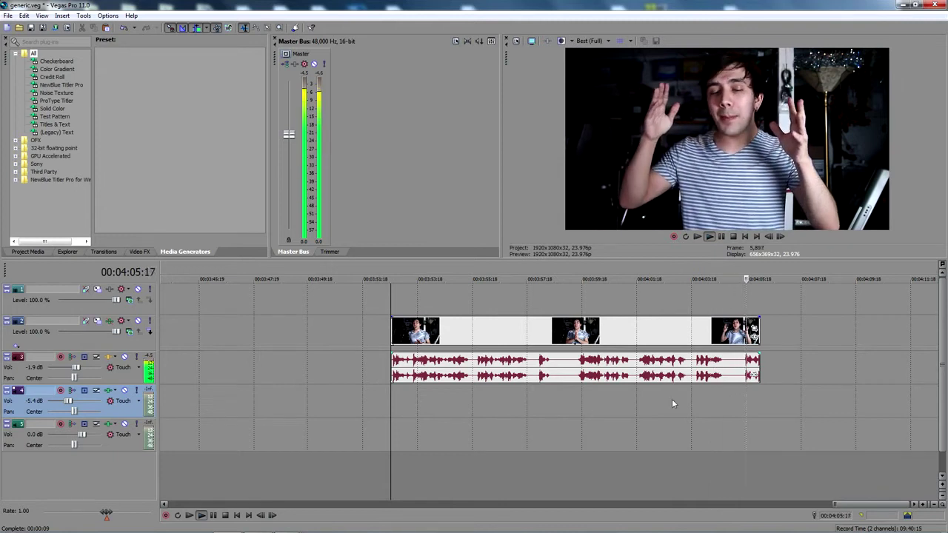
key(space)
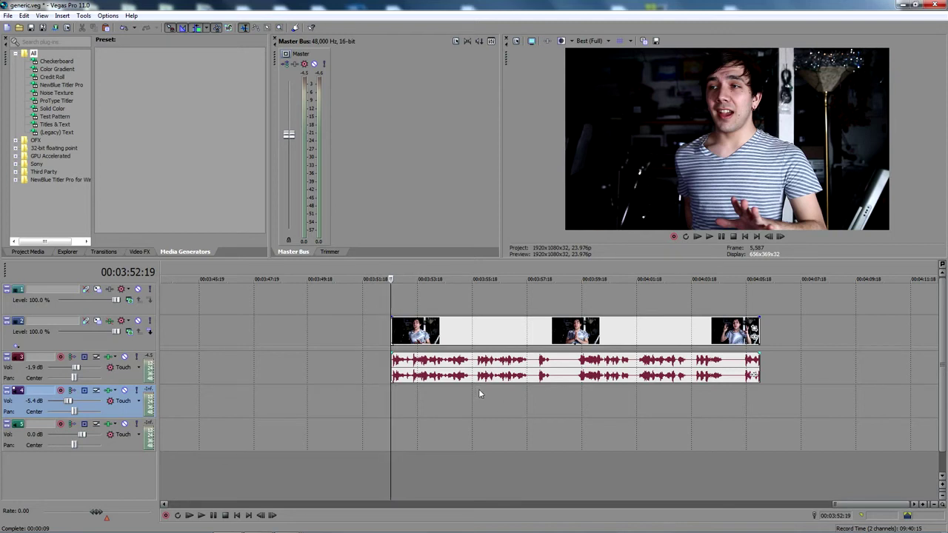
click(469, 364)
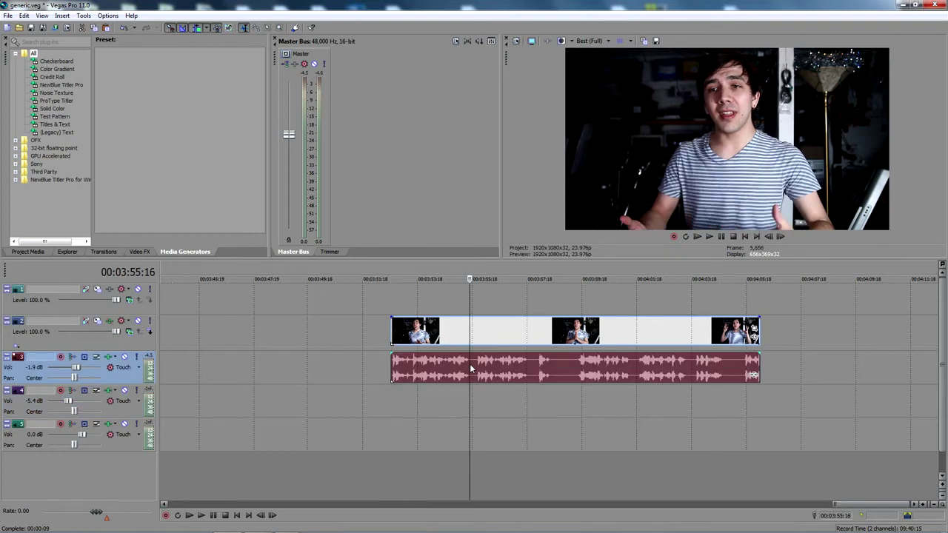
scroll(481, 392, up, 3)
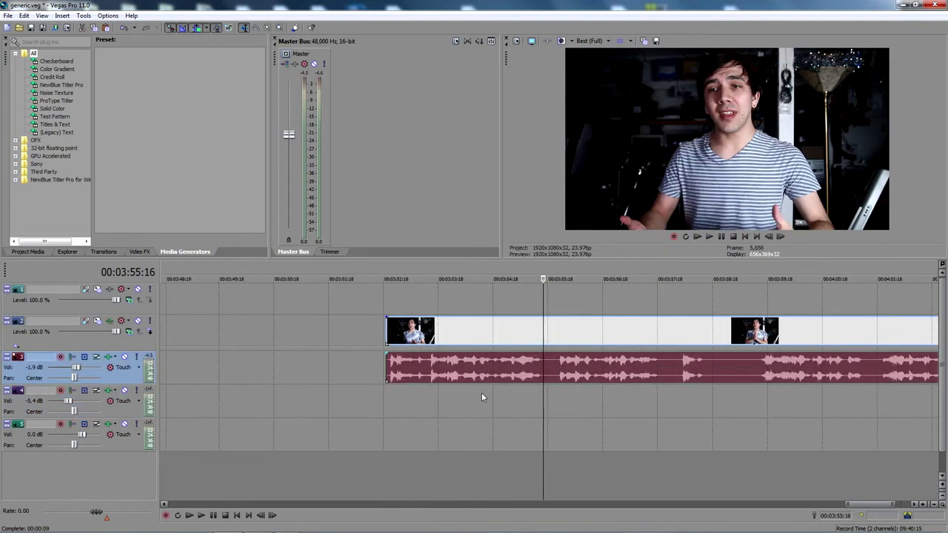
click(542, 369)
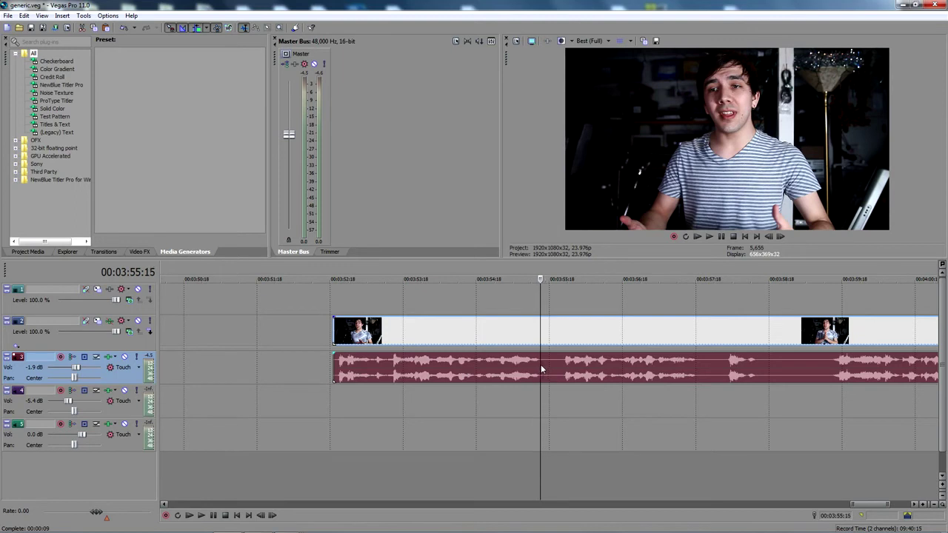
key(s)
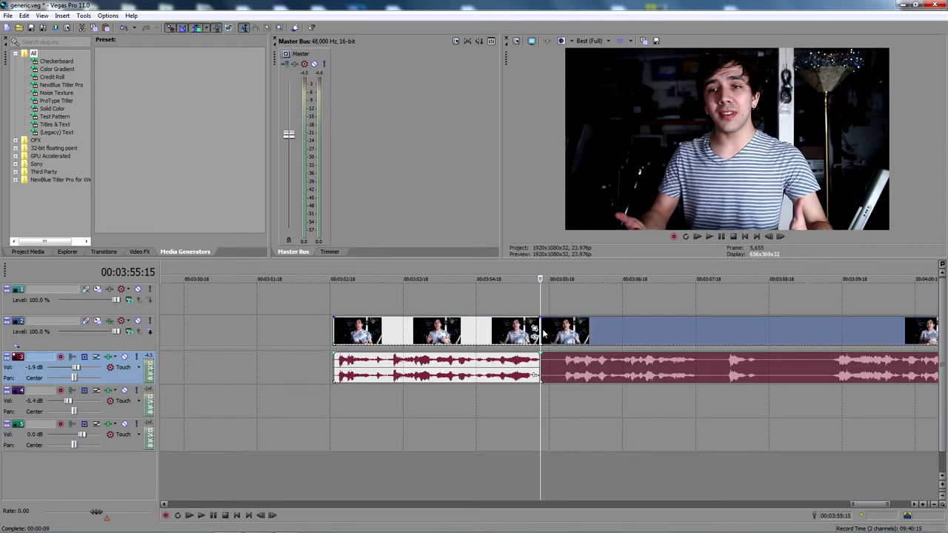
Step: Remove the short pause from 00:03:55.15 to 00:03:55.22 at the start of the second piece of the talking clip
click(563, 368)
key(s)
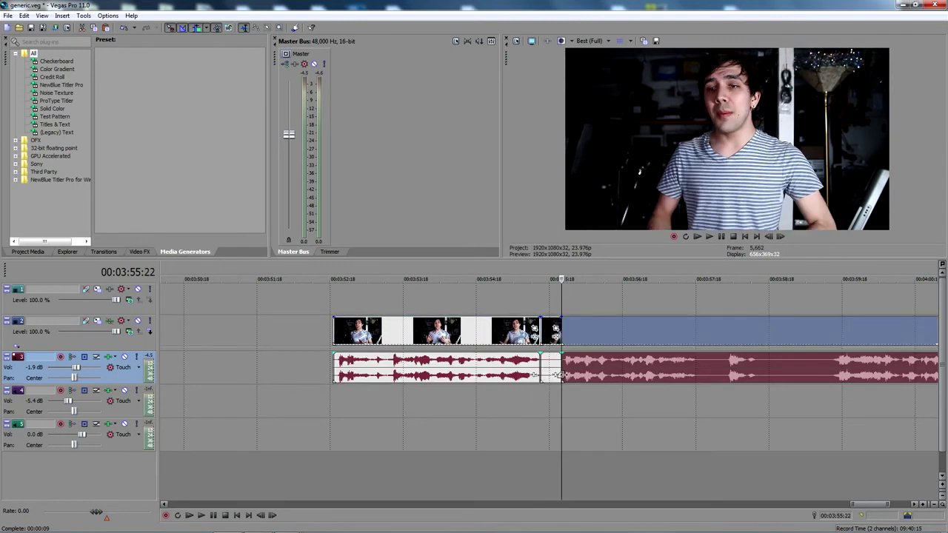
key(Delete)
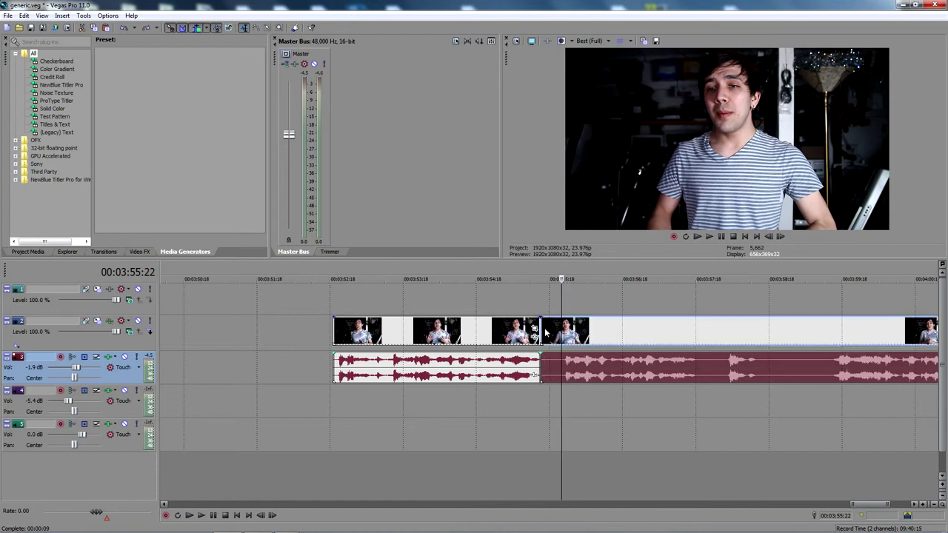
drag(545, 334, 565, 334)
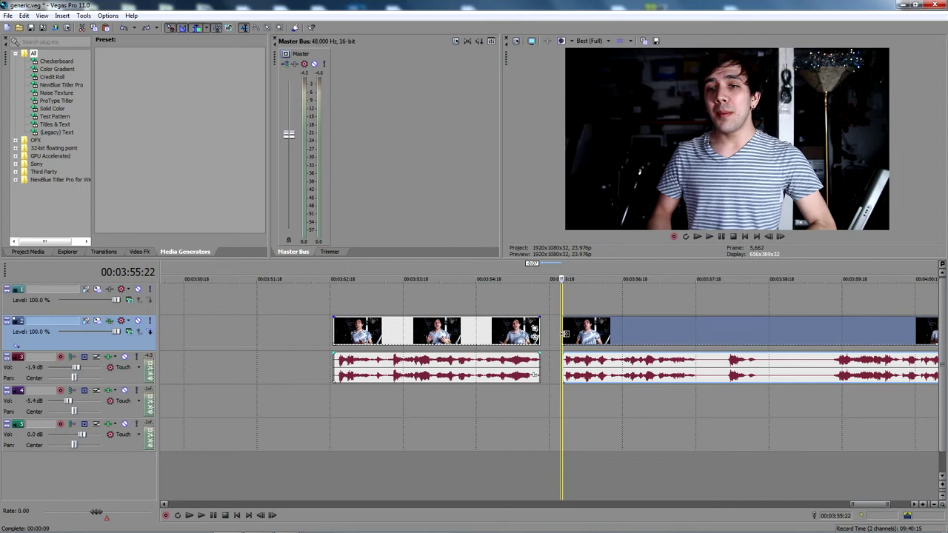
Step: Close the gap before the second piece of the talking clip and turn on Auto Ripple
drag(565, 334, 544, 334)
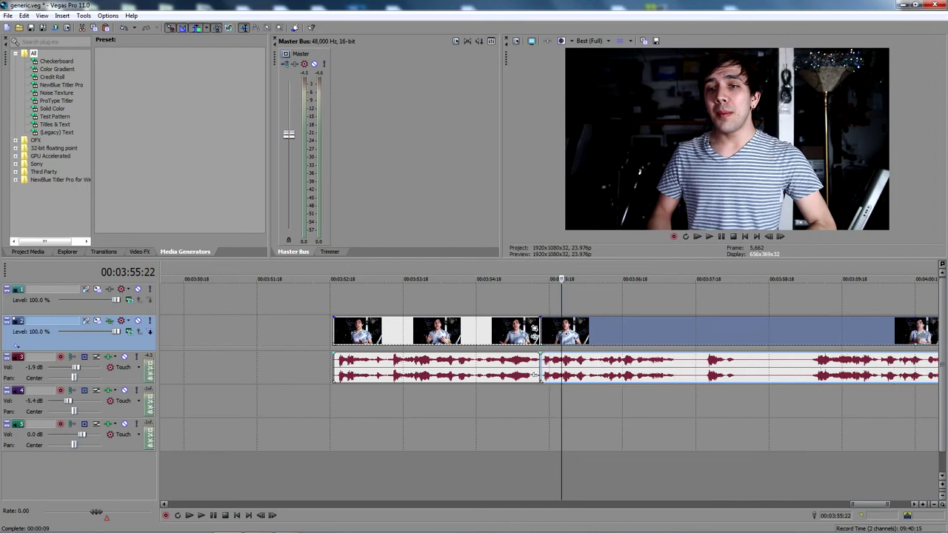
click(197, 29)
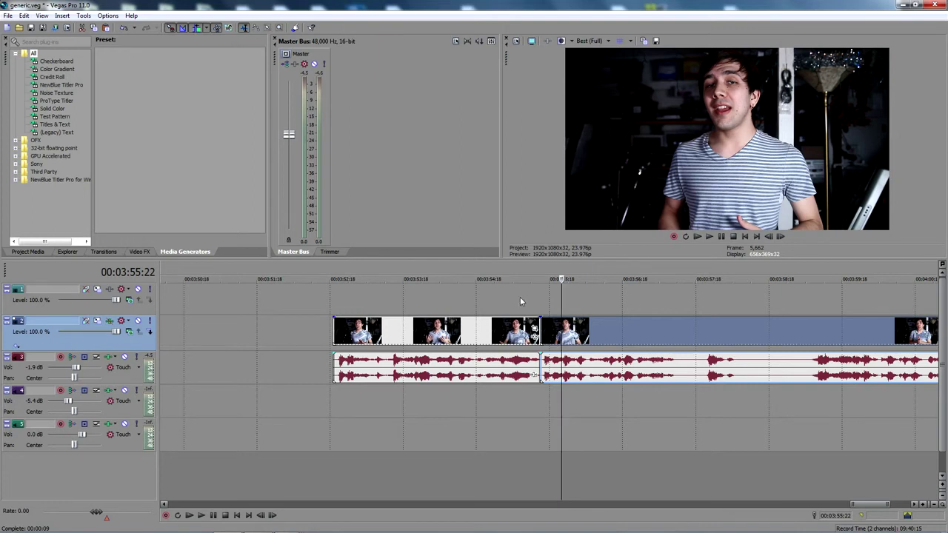
Step: Play the talking clip across the closed gap to check the cut
click(520, 302)
key(space)
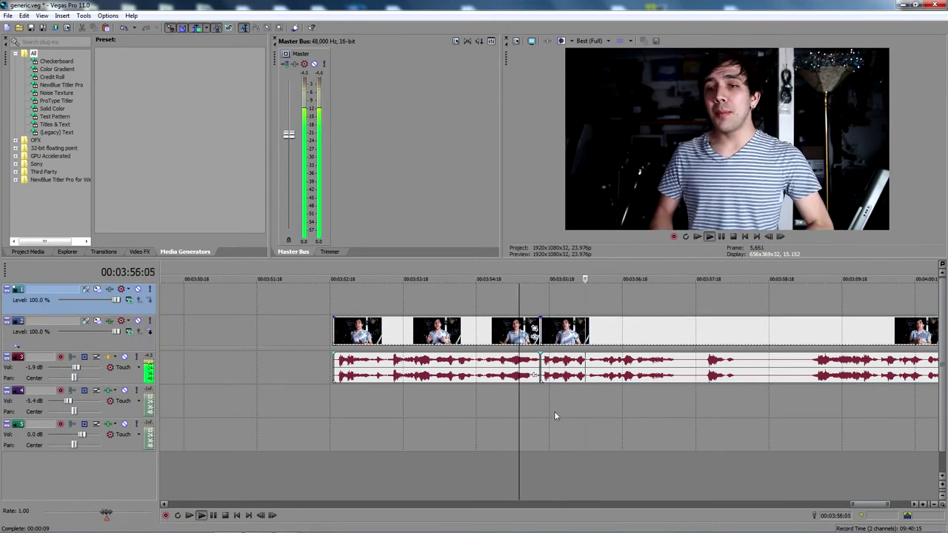
key(space)
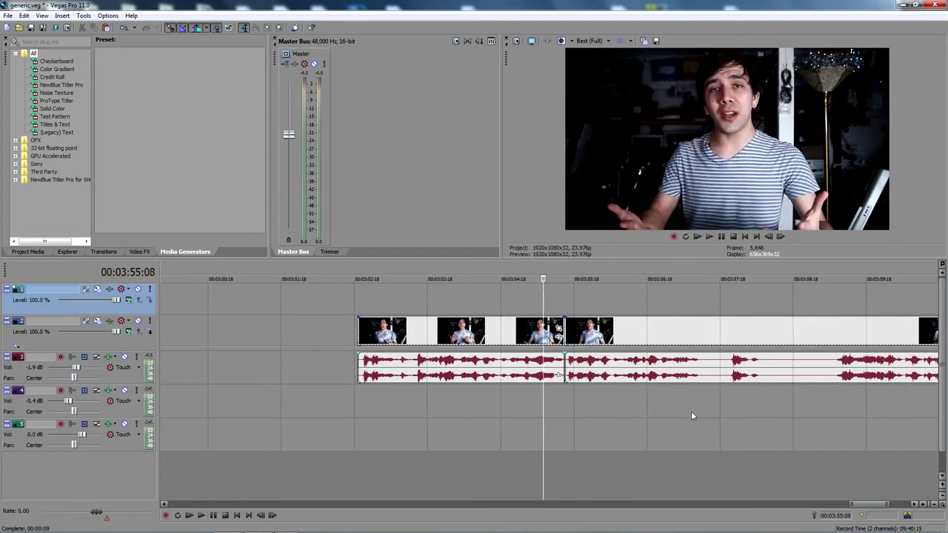
Step: Split the talking clip at 00:03:57.11 and 00:03:57.21, trimming the pause that follows each split
drag(866, 507, 873, 508)
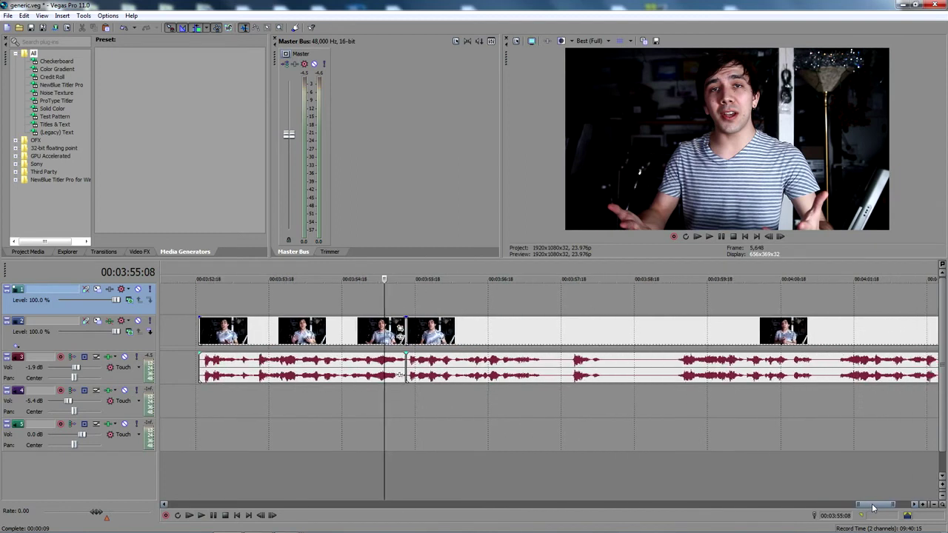
click(541, 368)
key(s)
drag(541, 340, 570, 330)
click(568, 363)
key(s)
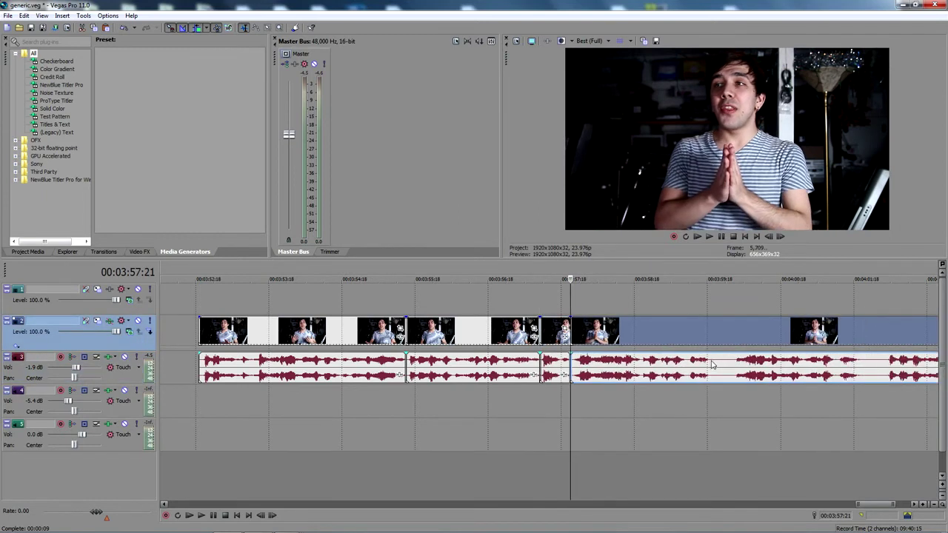
click(574, 368)
Step: Split the talking clip at 00:03:59.19 and 00:04:01.14, trimming the pause that follows each split
click(711, 337)
key(s)
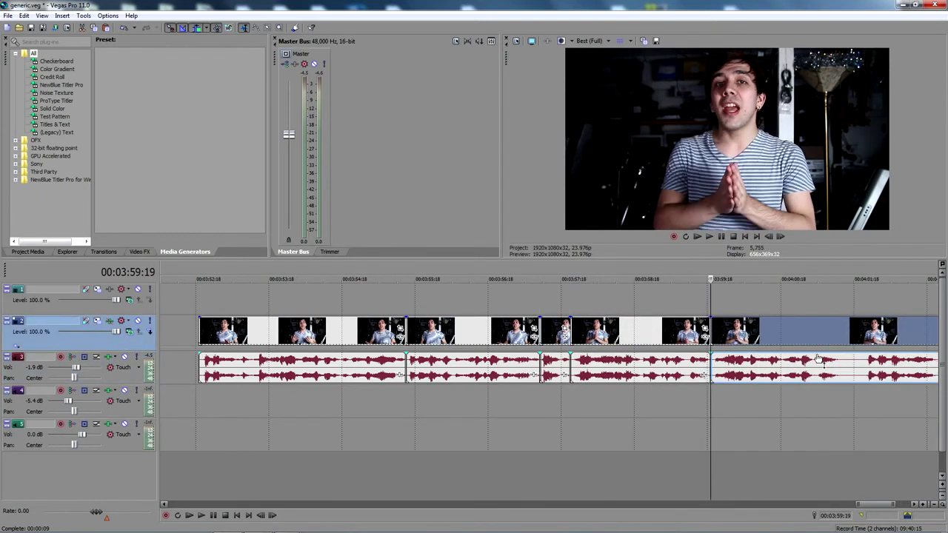
click(840, 371)
key(s)
mouse_move(843, 337)
mouse_down()
mouse_move(862, 335)
mouse_move(844, 335)
mouse_up()
Step: Split the talking clip at 00:04:02.15 and trim away the pause before its closing piece
scroll(774, 402, down, 2)
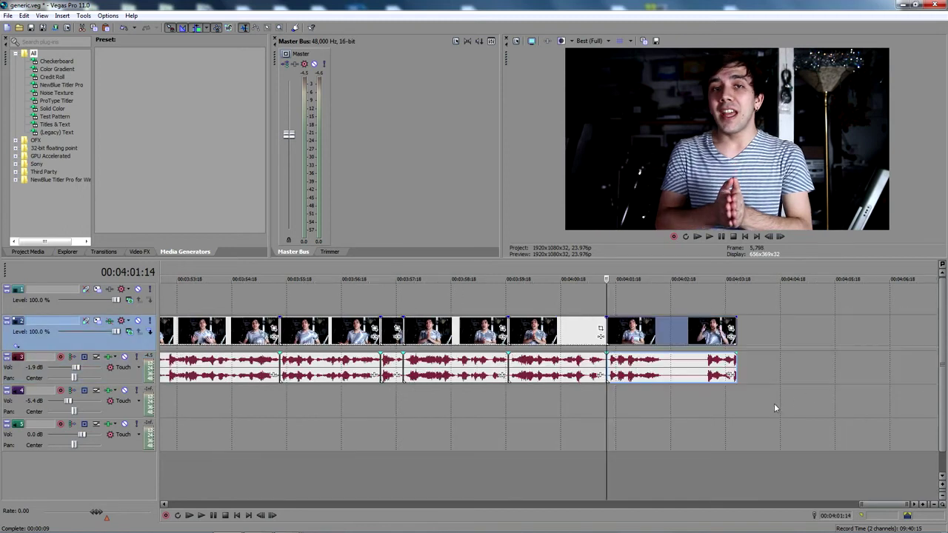
click(664, 366)
key(s)
mouse_move(664, 337)
mouse_down()
mouse_move(700, 333)
mouse_move(683, 337)
mouse_up()
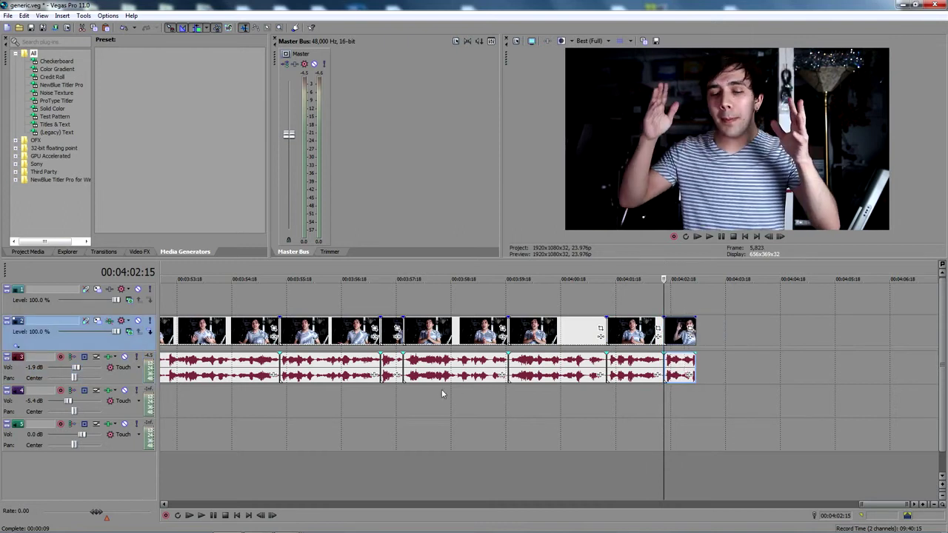
Step: Play back the talking clip to check all the cuts
click(230, 405)
scroll(229, 405, up, 2)
key(space)
scroll(574, 427, down, 4)
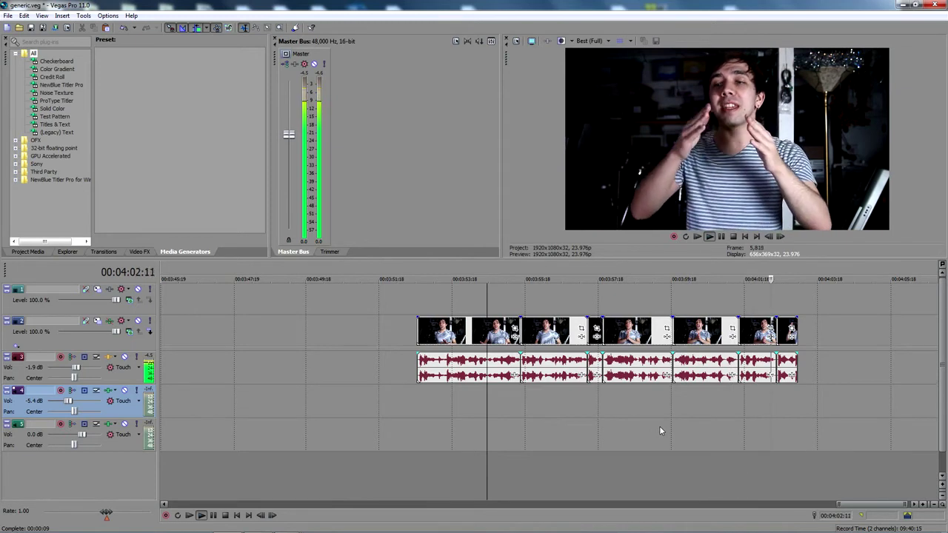
key(space)
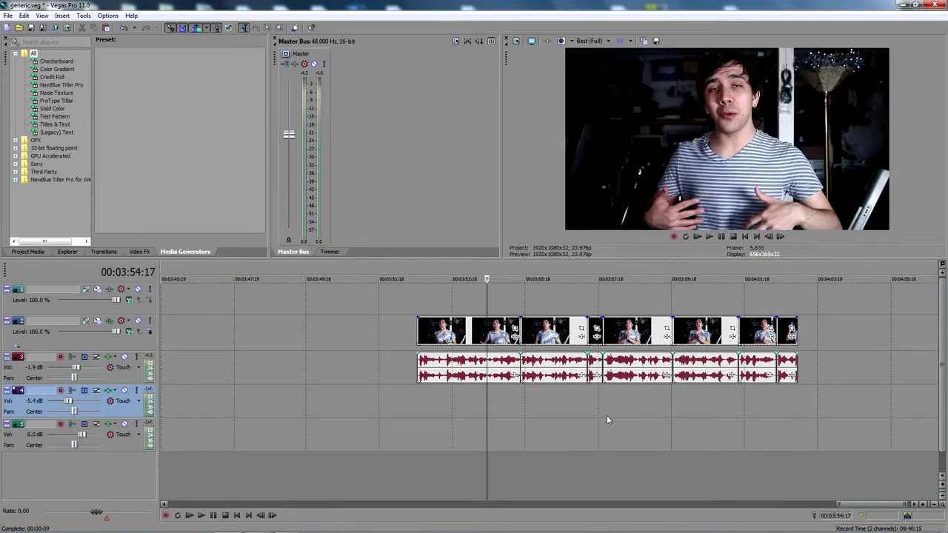
Step: Delete the short piece starting at 00:03:57.11 from the talking clip and play across the new cut
click(561, 401)
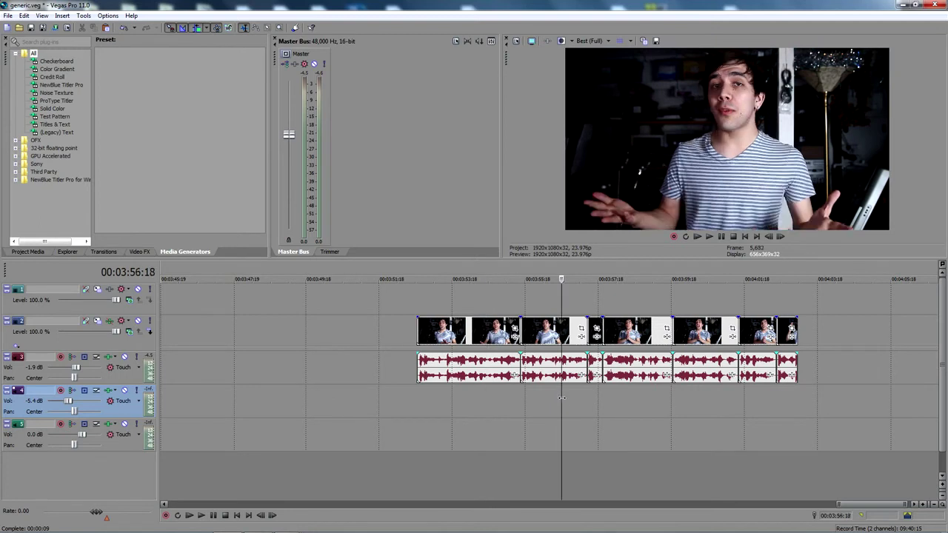
click(588, 326)
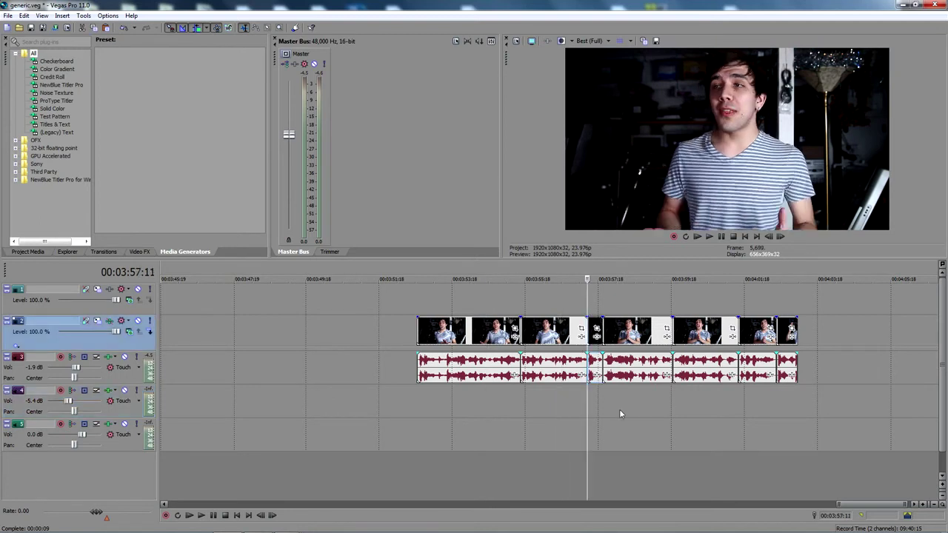
key(Delete)
click(567, 397)
key(space)
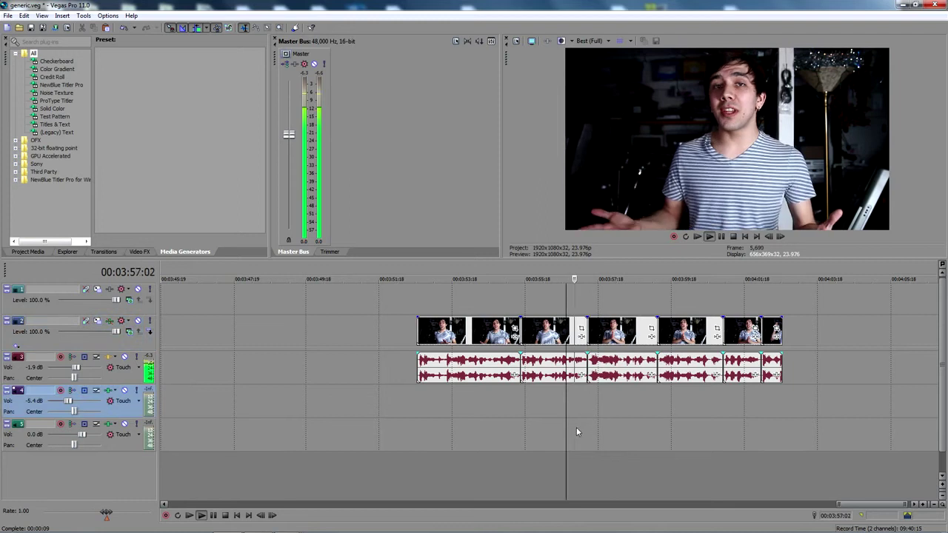
key(space)
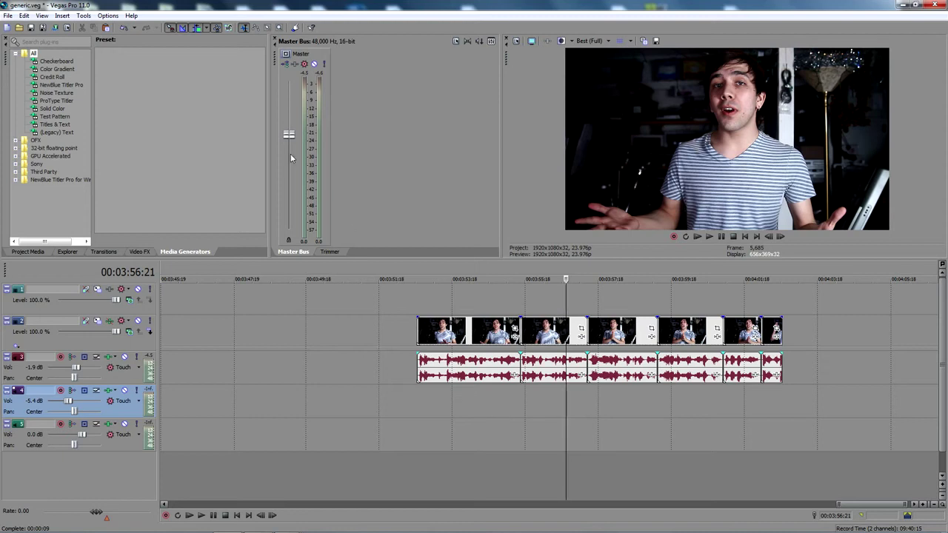
click(197, 29)
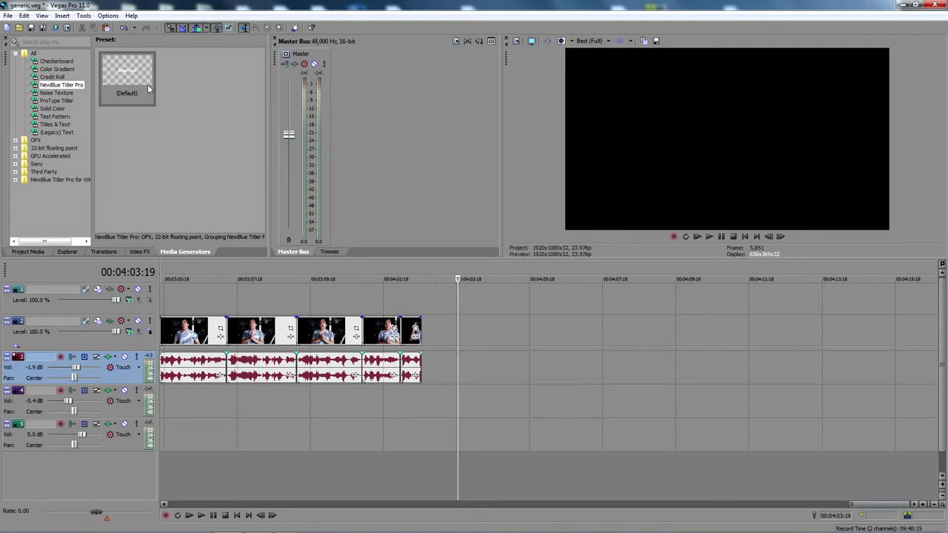
Step: Add a NewBlue Titler Pro title with the default preset to video track 2 at 00:04:03.19
click(59, 92)
drag(119, 70, 140, 71)
drag(382, 173, 463, 330)
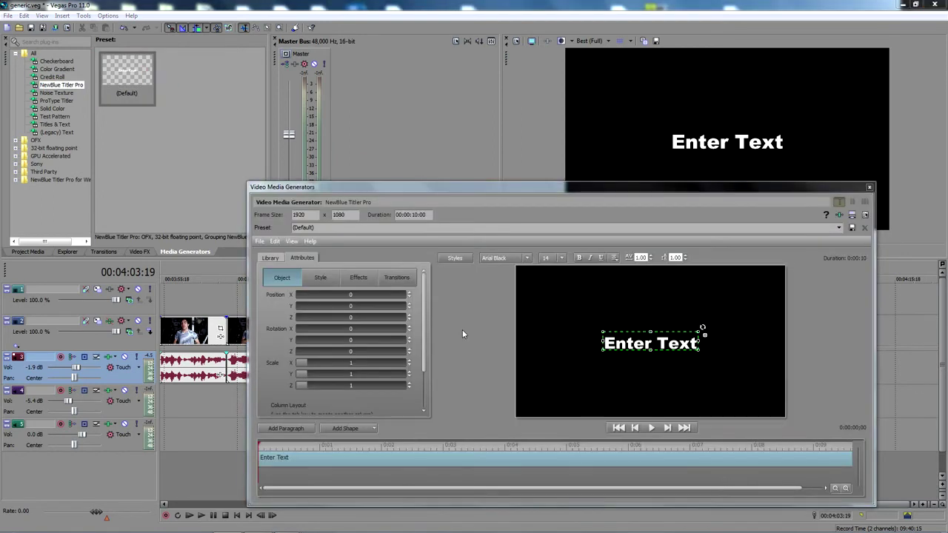
drag(465, 189, 367, 101)
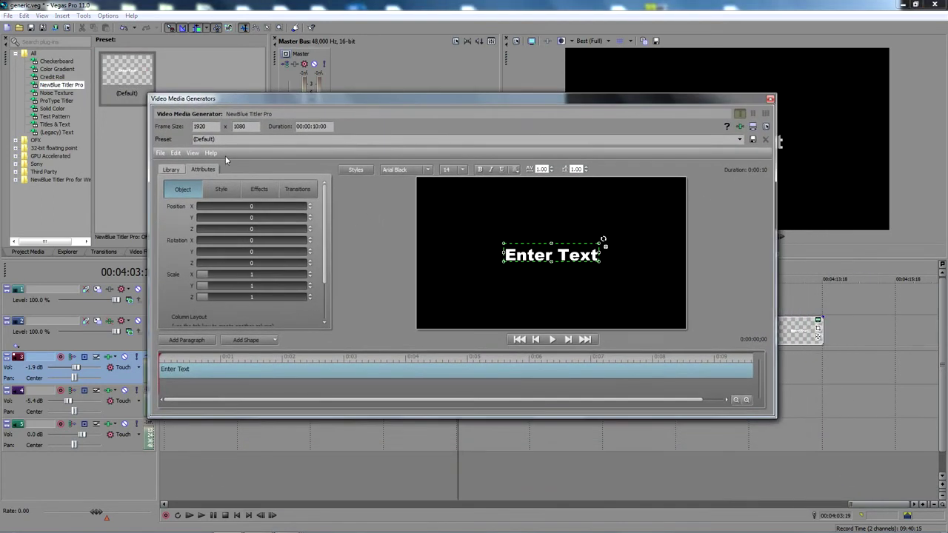
Step: Try the Zoom In, Type On, Tavern and Sticker templates from the library on the new title
click(172, 170)
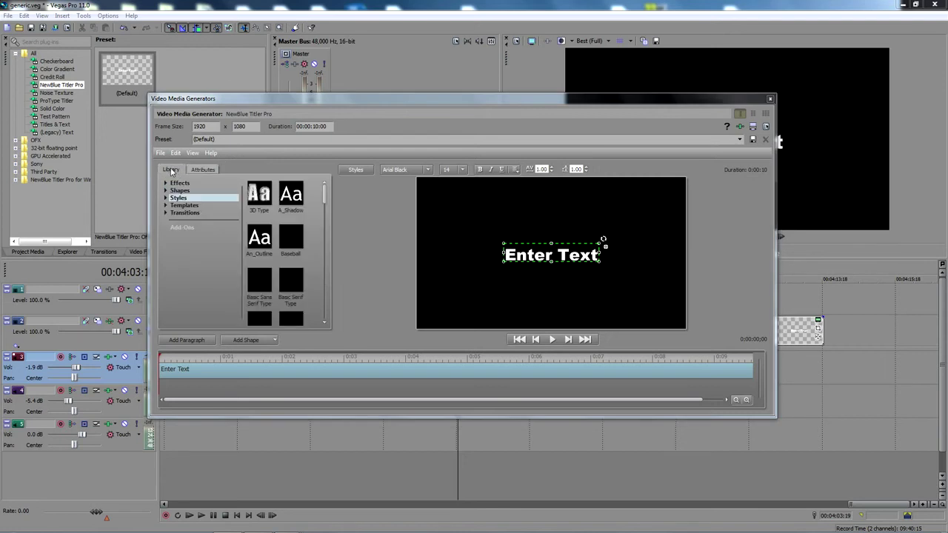
drag(233, 103, 279, 108)
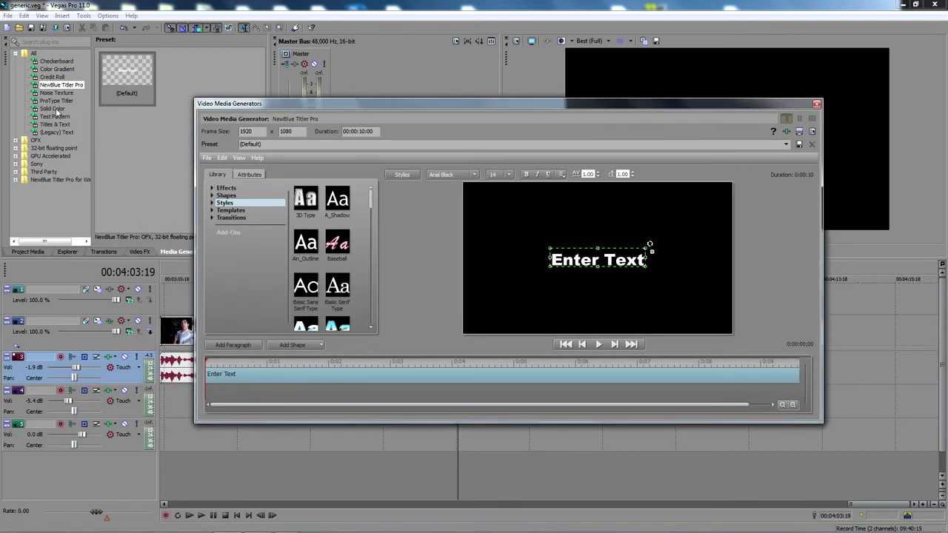
click(222, 210)
drag(369, 251, 369, 319)
double_click(337, 304)
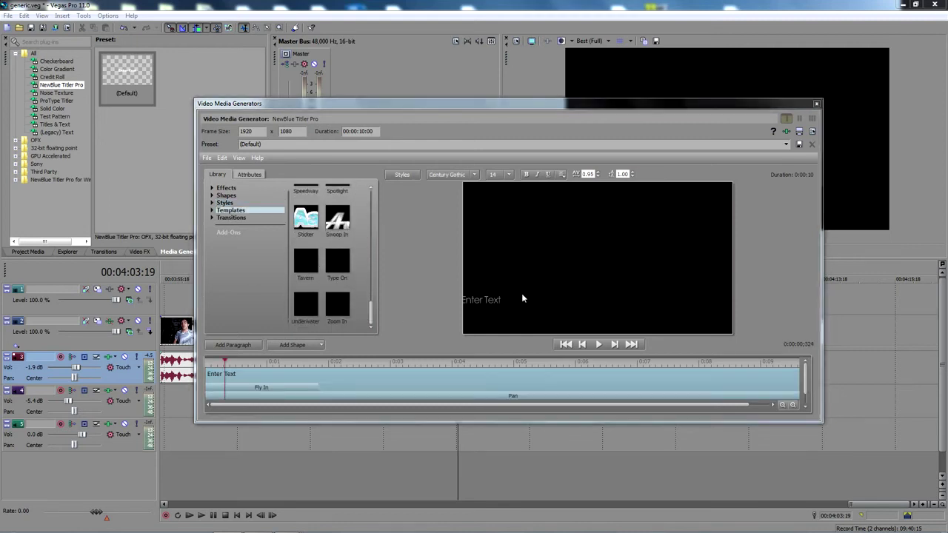
double_click(335, 266)
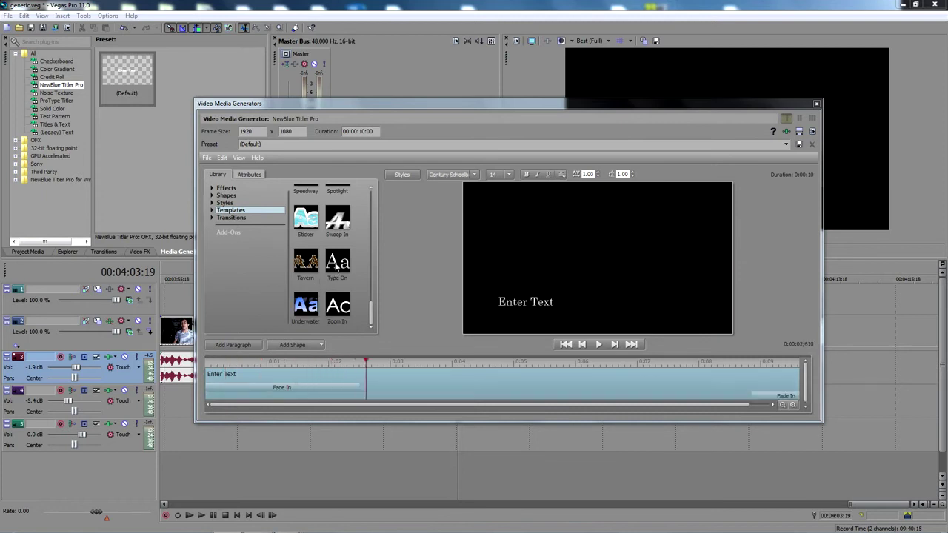
double_click(301, 260)
key(ctrl+z)
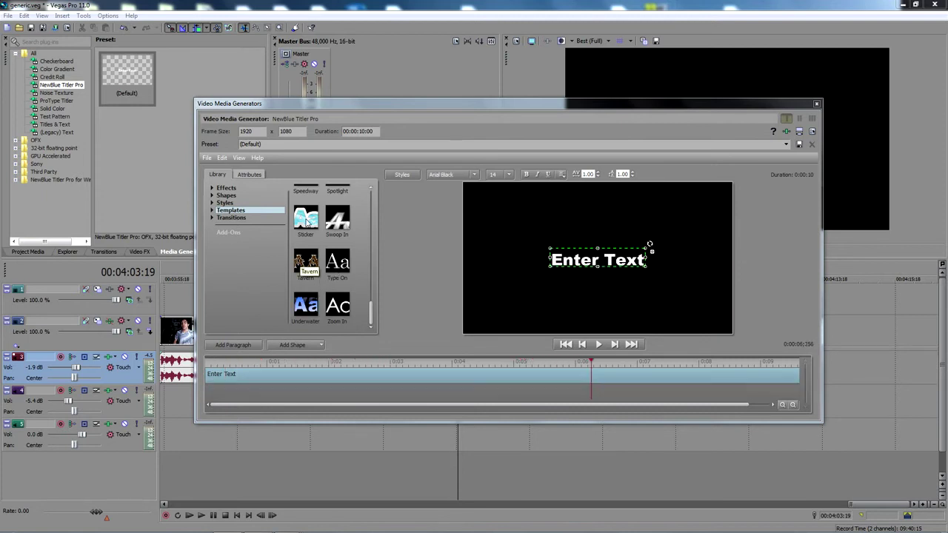
double_click(308, 222)
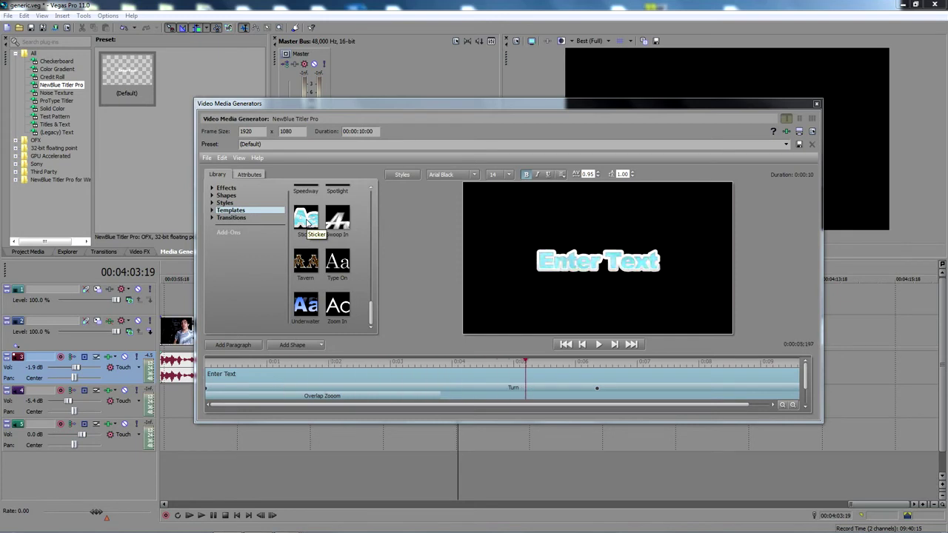
Step: Look through the title library's Transitions, Styles and Templates, and open the title's attributes
click(230, 217)
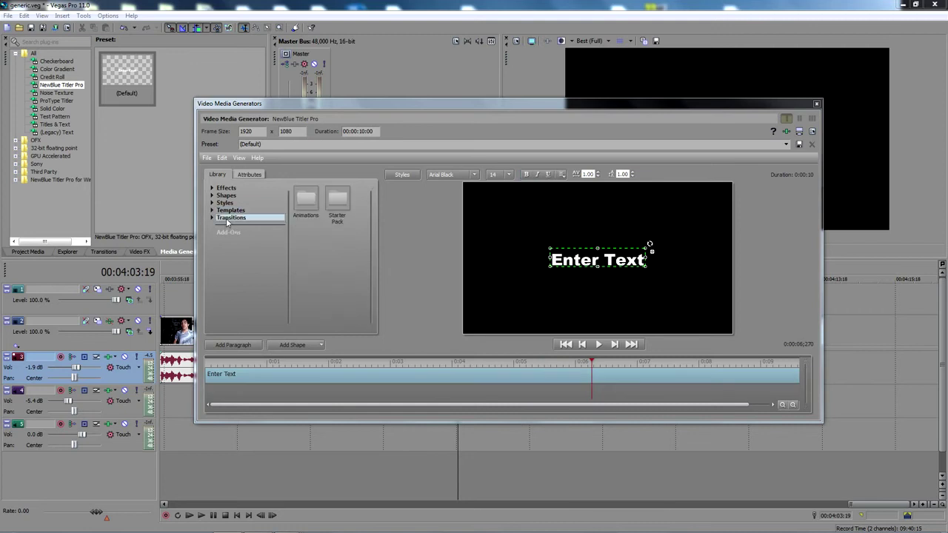
click(225, 203)
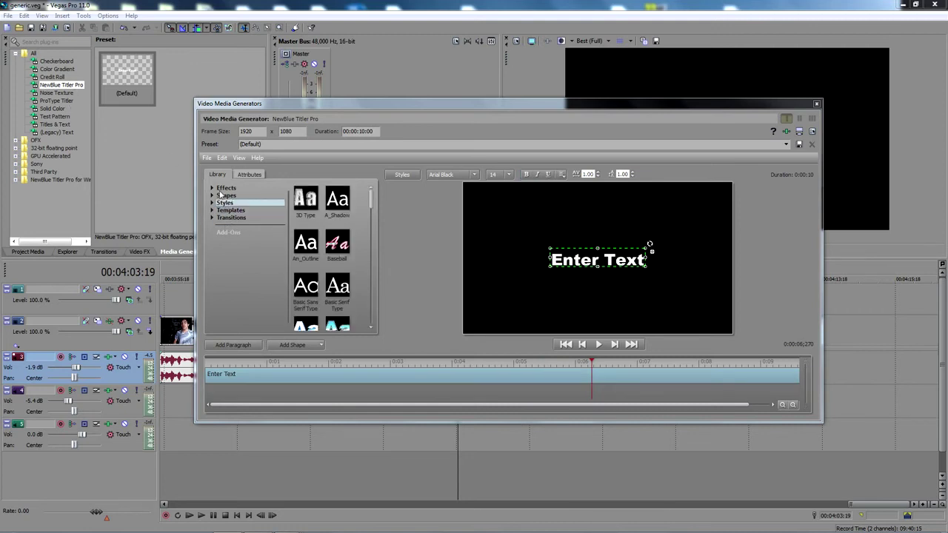
click(221, 218)
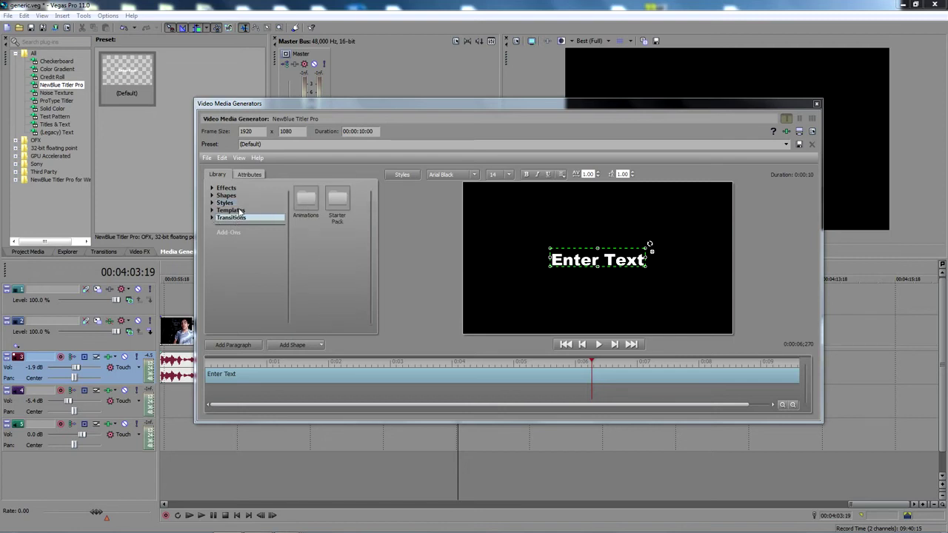
click(227, 211)
mouse_move(372, 202)
mouse_down()
mouse_move(373, 289)
mouse_move(374, 195)
mouse_up()
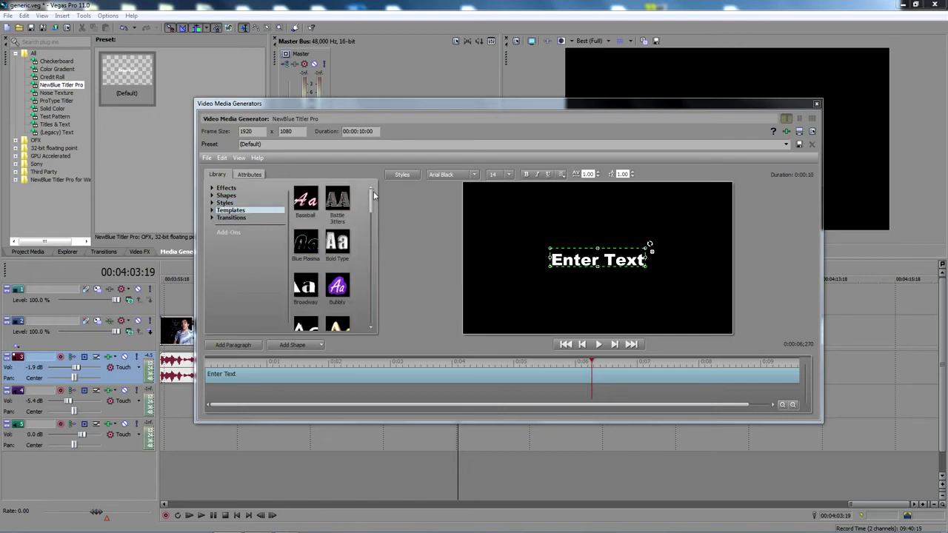
click(251, 175)
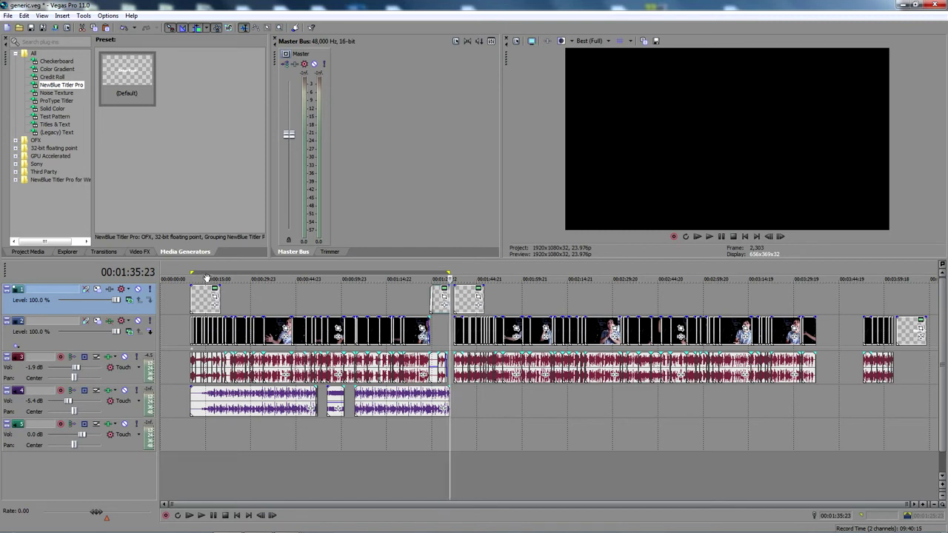
Step: Open the Render As settings for the project and select the EXPORT TERABRITE template under MainConcept AVC/AAC (*.mp4)
scroll(192, 331, up, 2)
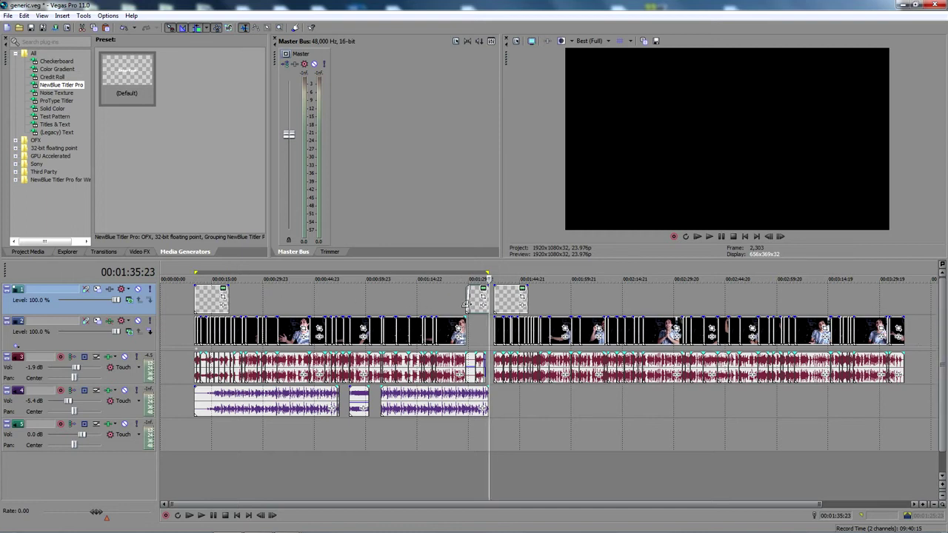
click(8, 16)
click(44, 88)
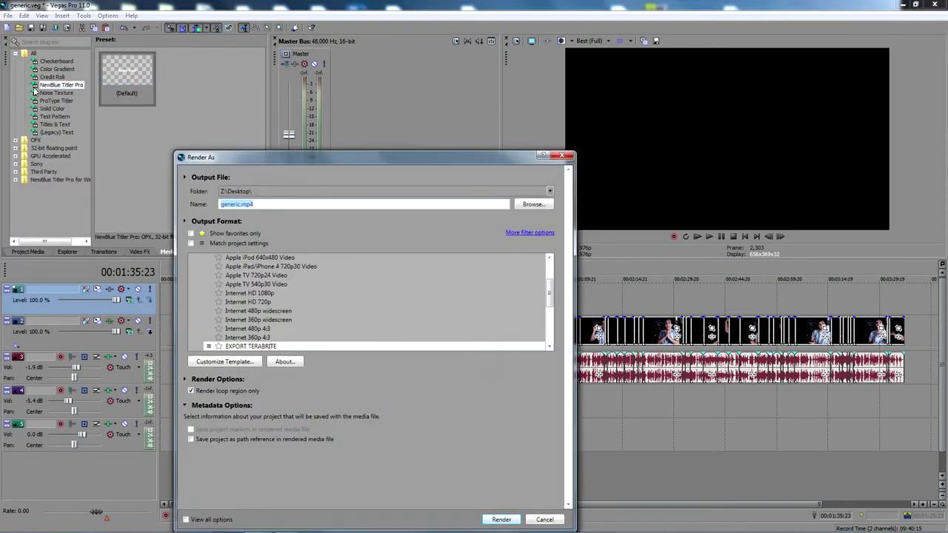
drag(314, 151, 324, 69)
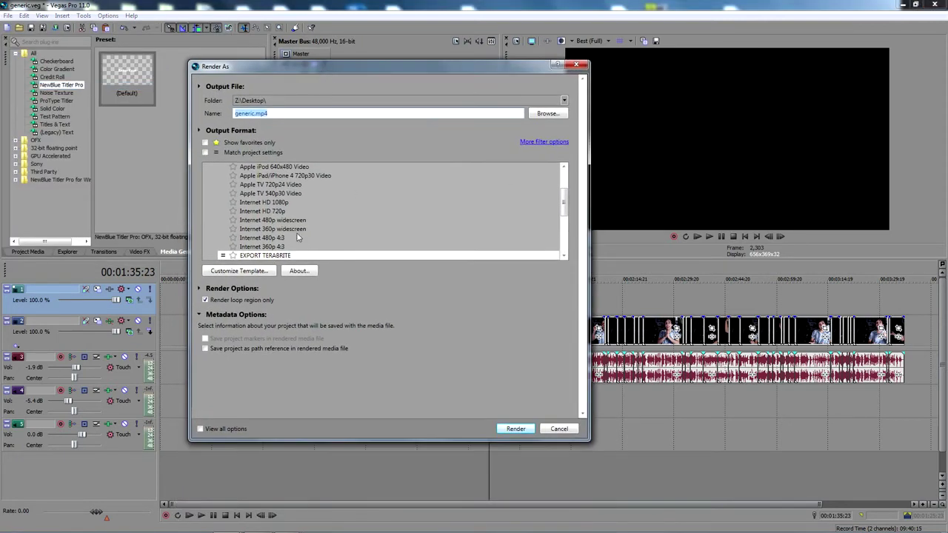
scroll(568, 207, down, 1)
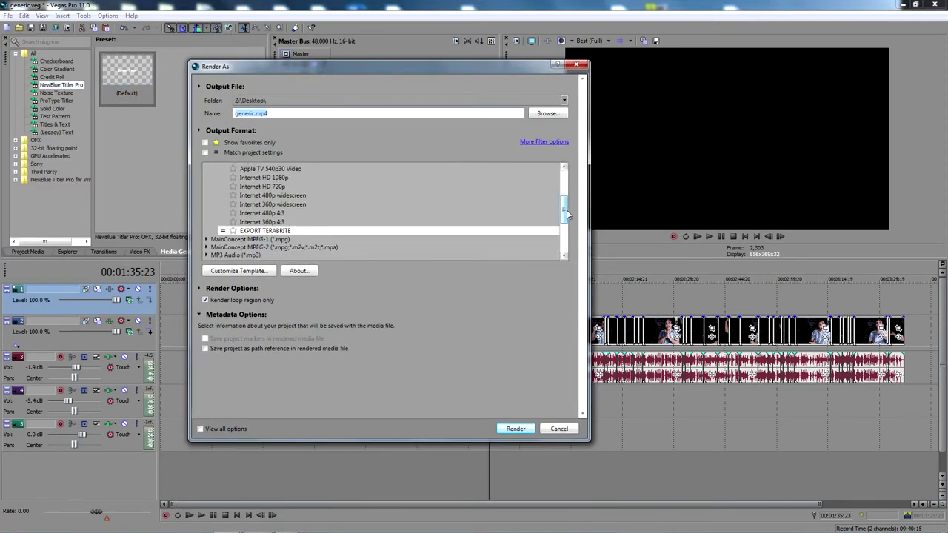
click(263, 233)
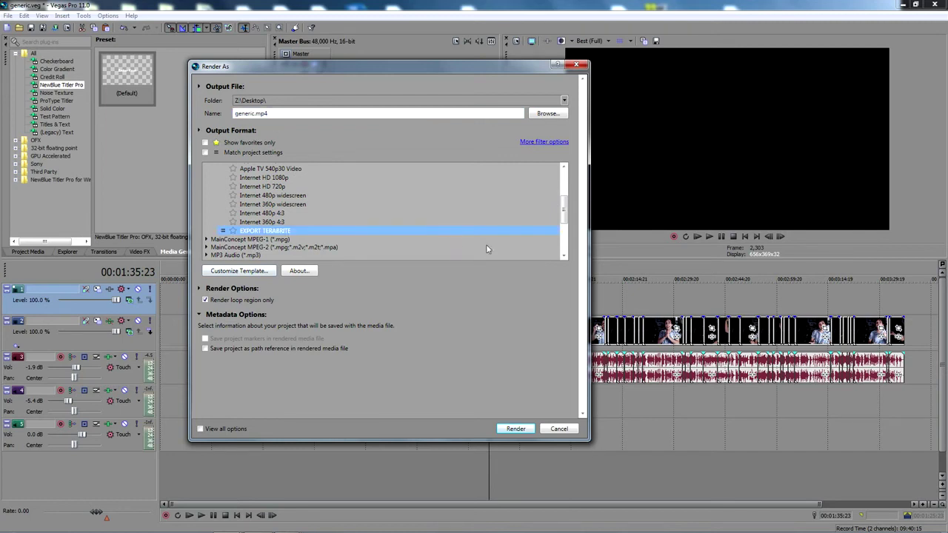
drag(564, 216, 563, 194)
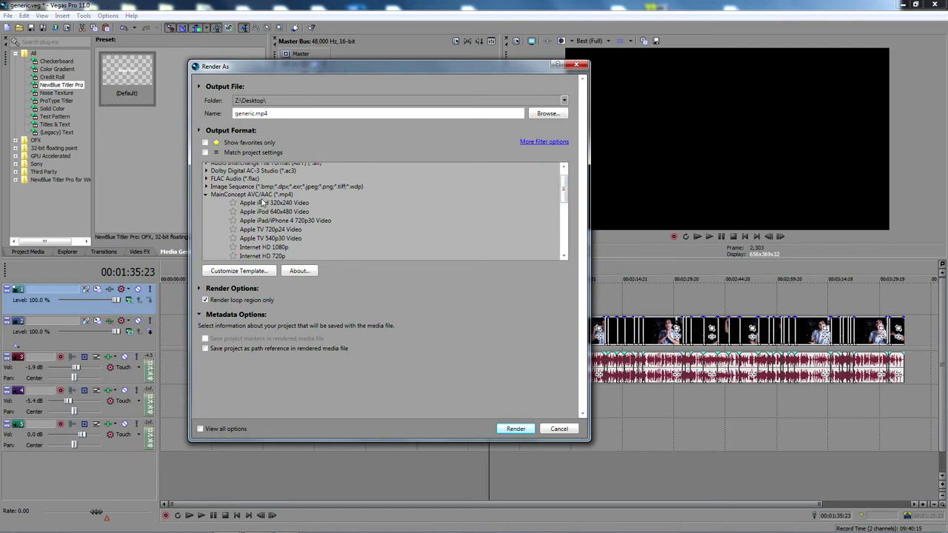
Step: Examine the EXPORT TERABRITE template's custom video, audio, system and project settings, and accept them without changes
drag(564, 189, 565, 205)
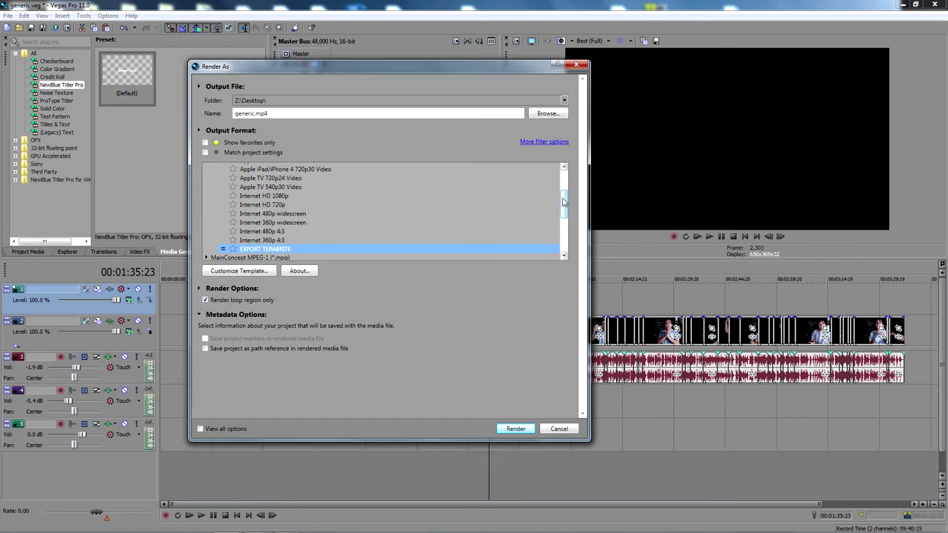
drag(564, 202, 563, 204)
click(239, 271)
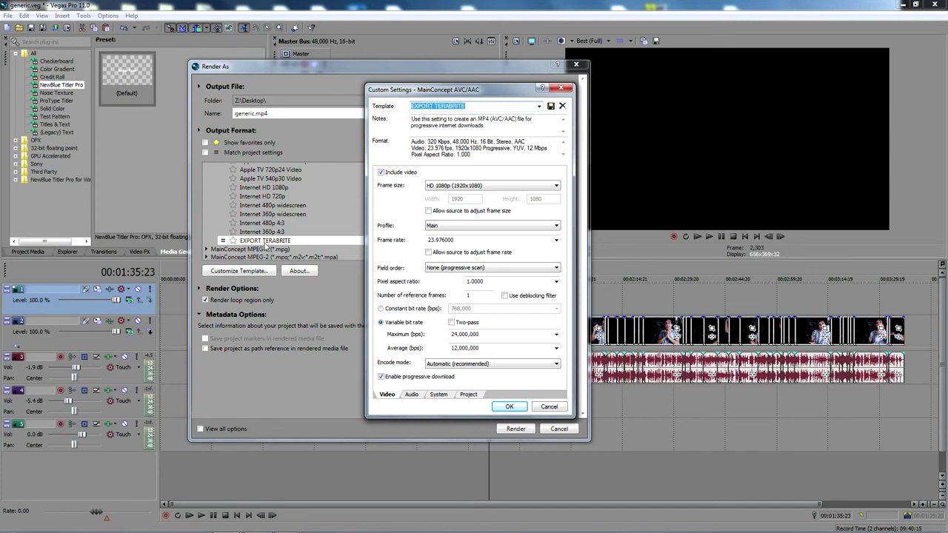
click(411, 394)
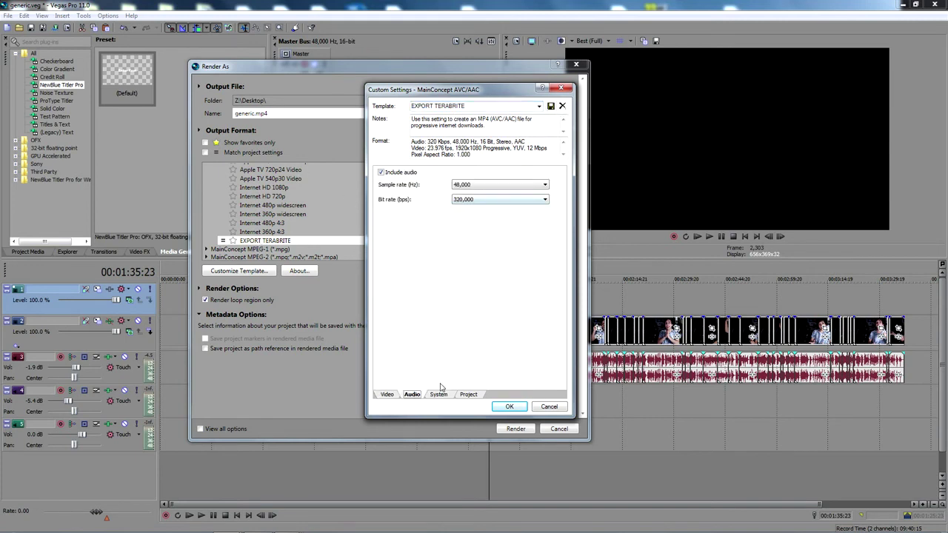
click(439, 395)
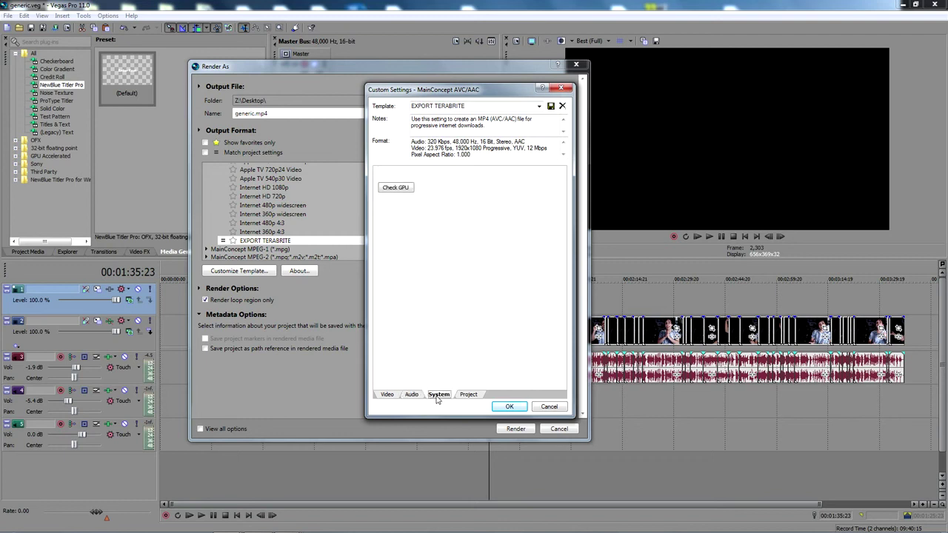
click(395, 188)
click(470, 394)
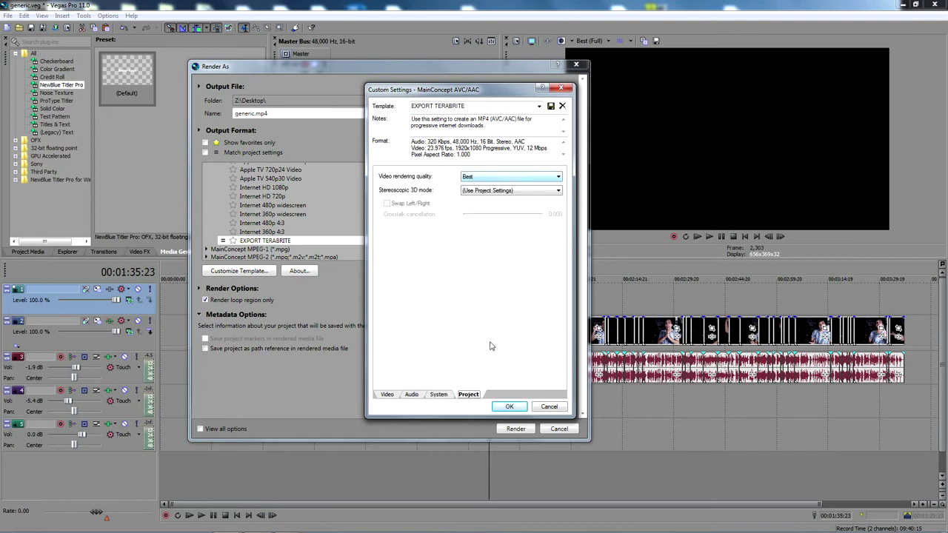
click(388, 394)
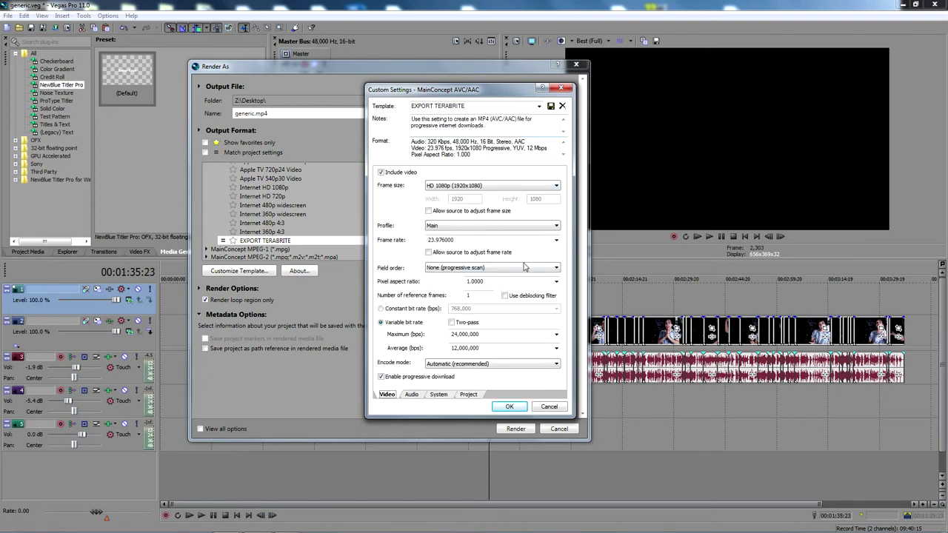
click(509, 406)
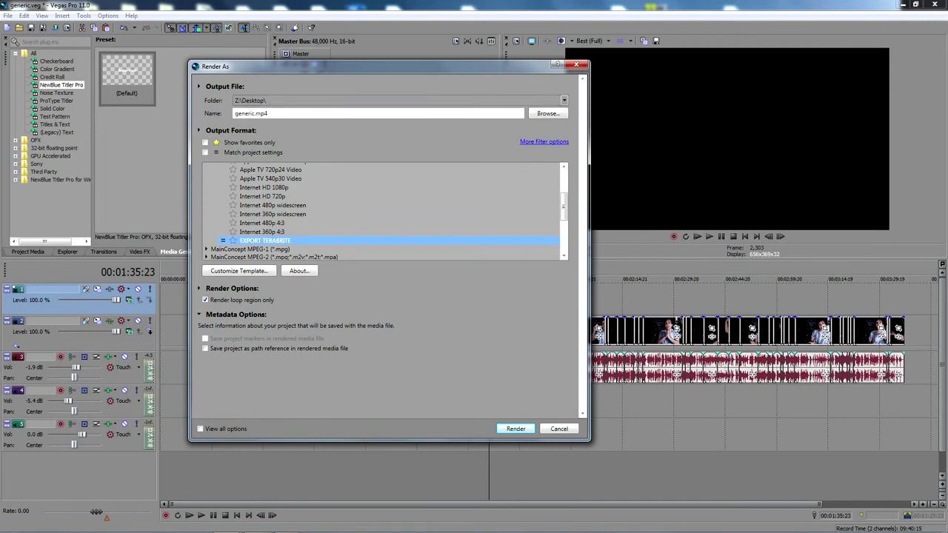
Step: Name the output file generic2.mp4 and render the loop region with the EXPORT TERABRITE template
click(256, 113)
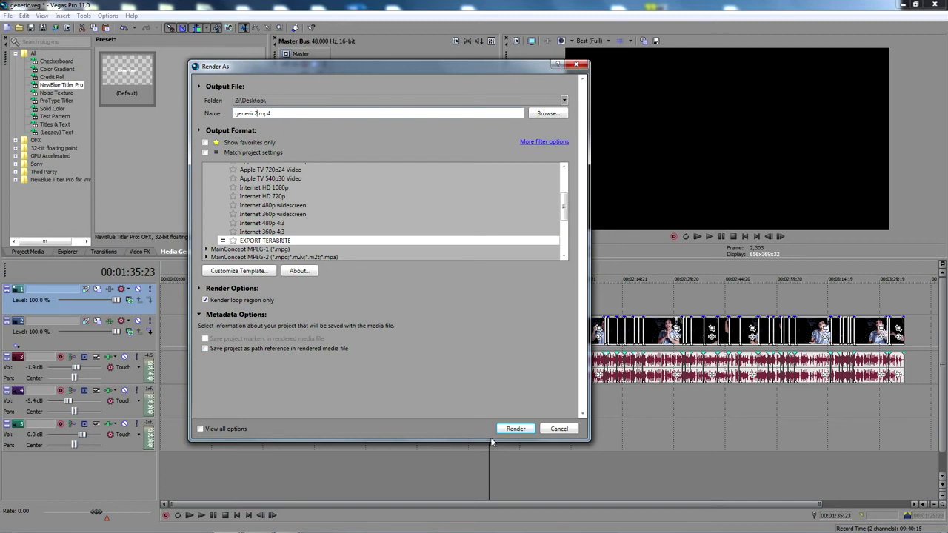
click(515, 429)
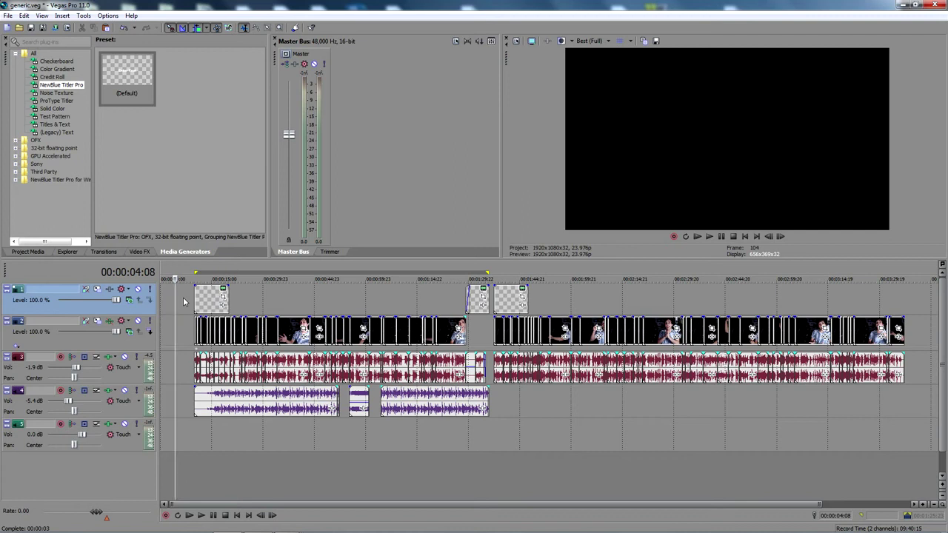
Step: View the project's Upload to YouTube options and close them without uploading
click(10, 16)
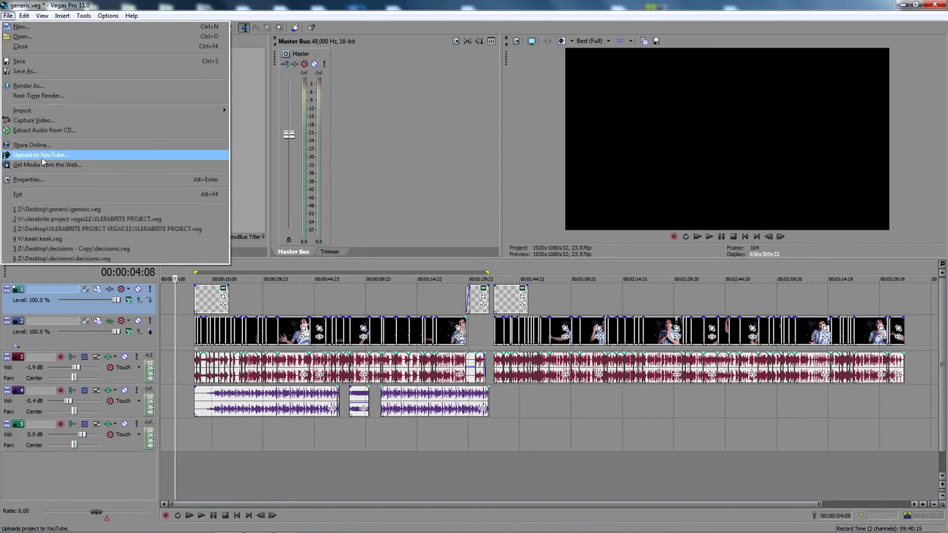
click(42, 155)
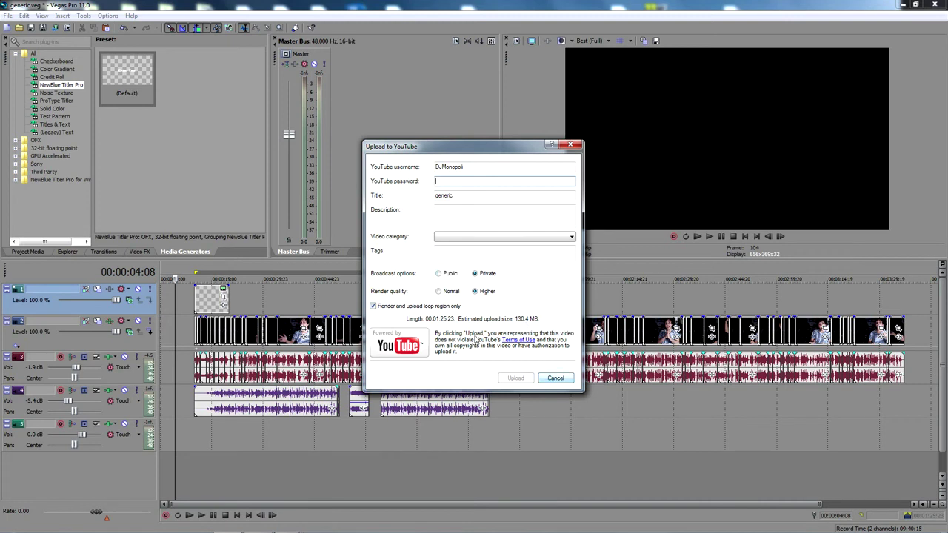
click(555, 378)
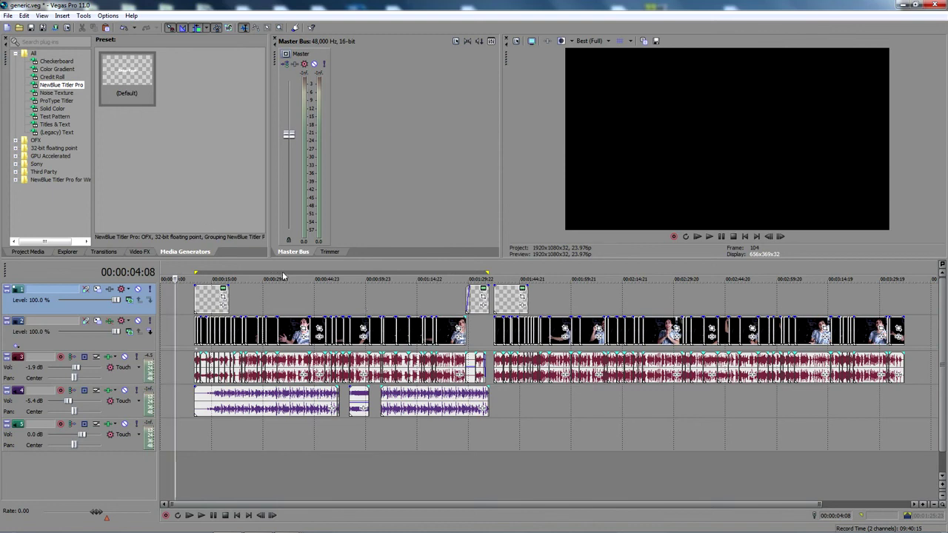
click(9, 16)
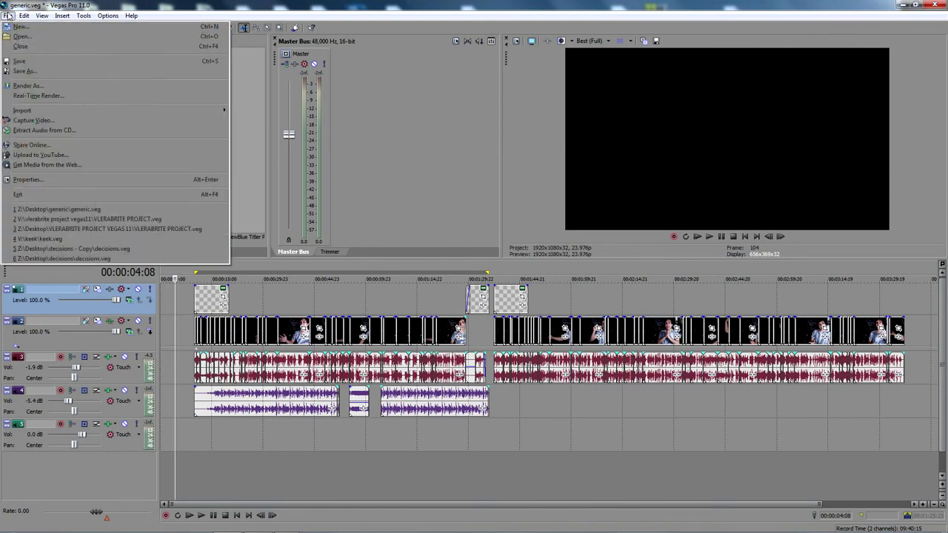
click(6, 20)
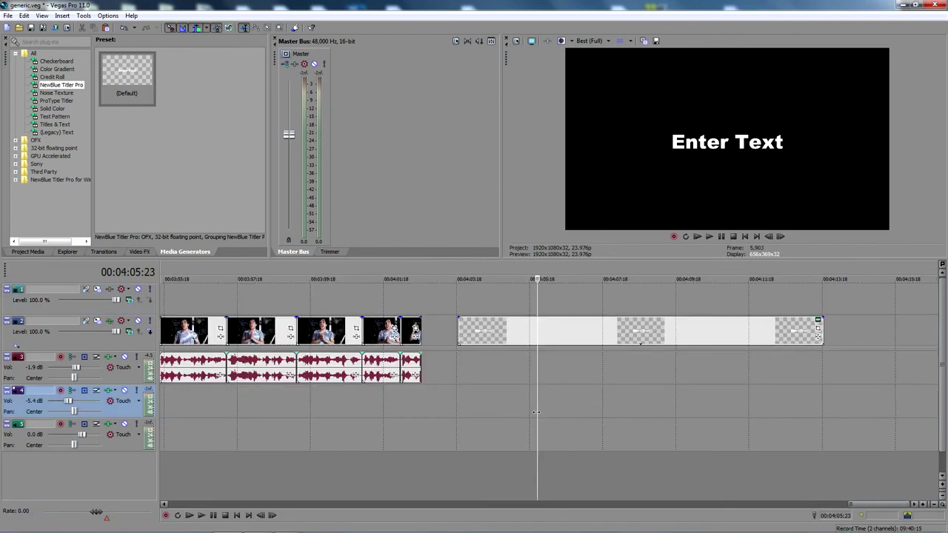
scroll(536, 412, down, 2)
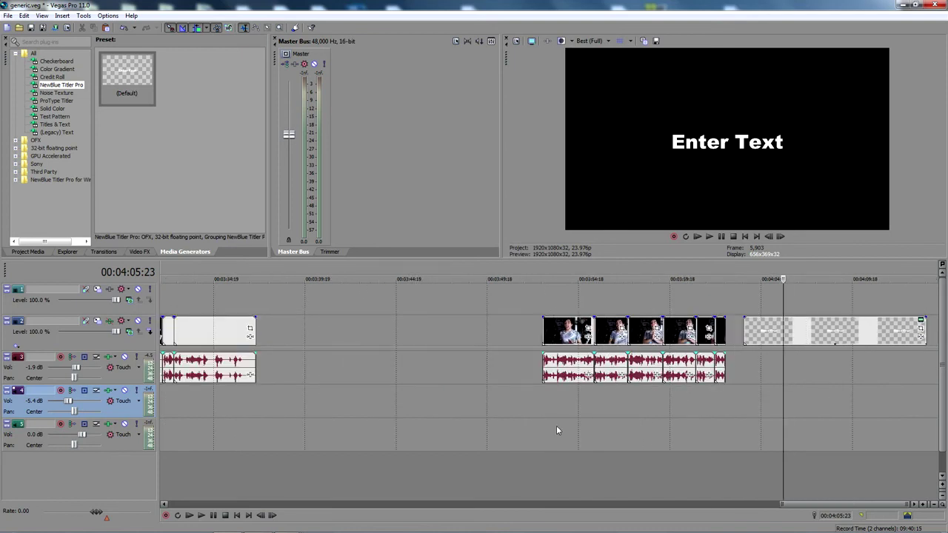
scroll(571, 437, down, 1)
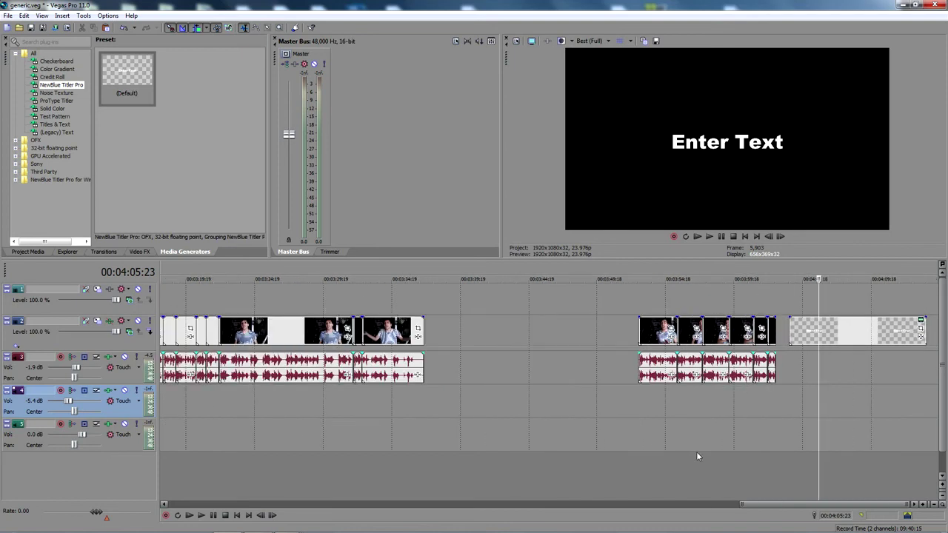